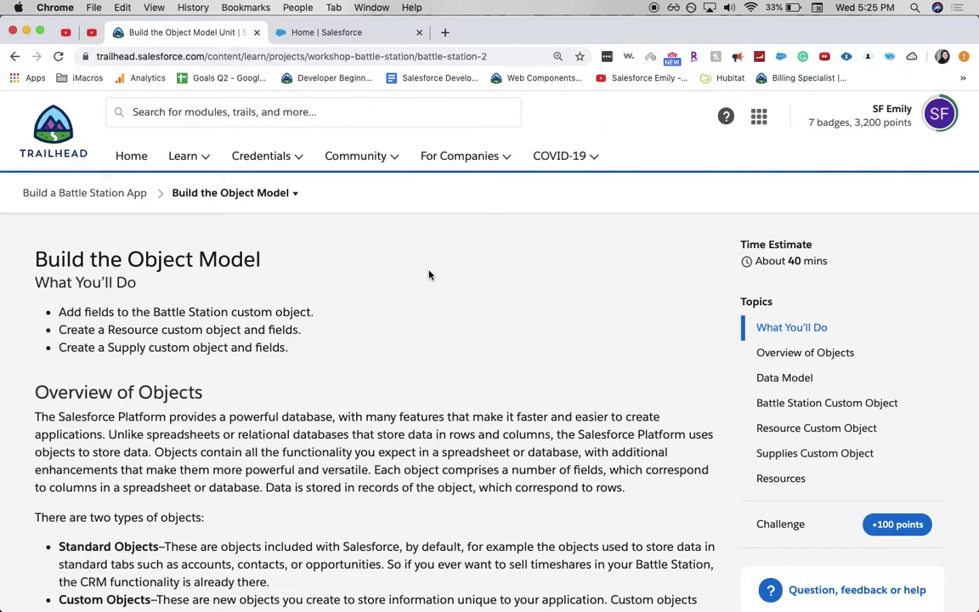
# - Scroll the Build the Object Model unit down to the Battle Station Custom Object instructions
pyautogui.scroll(-10, 430, 275)
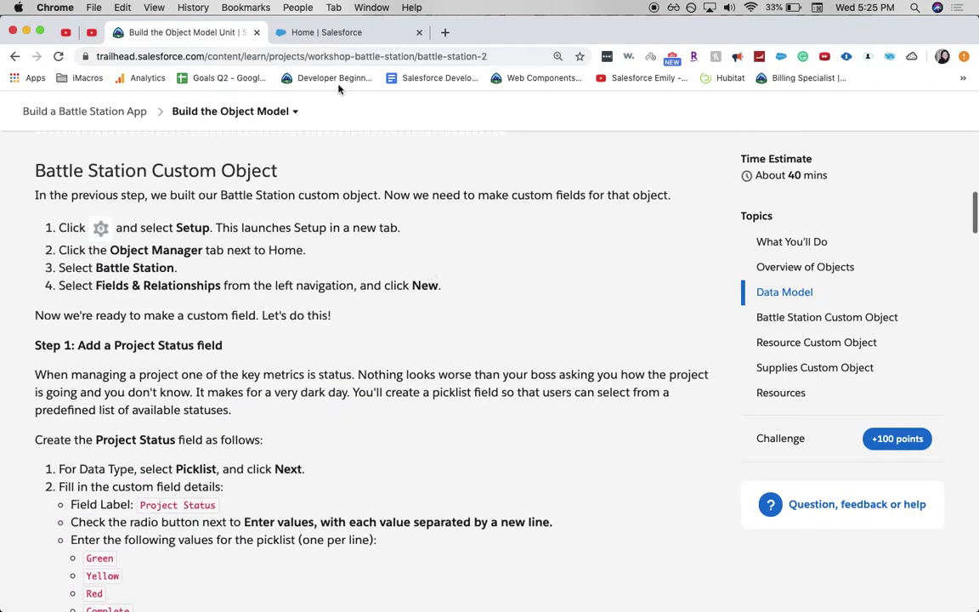
# - From Setup, open Battle Station's Fields & Relationships and start a new custom field
pyautogui.click(302, 33)
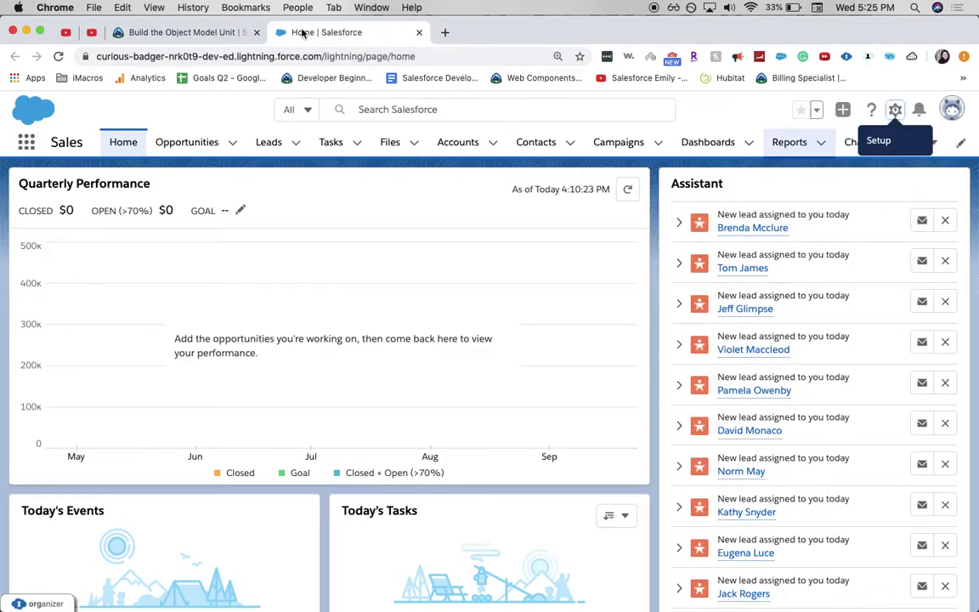
pyautogui.click(897, 110)
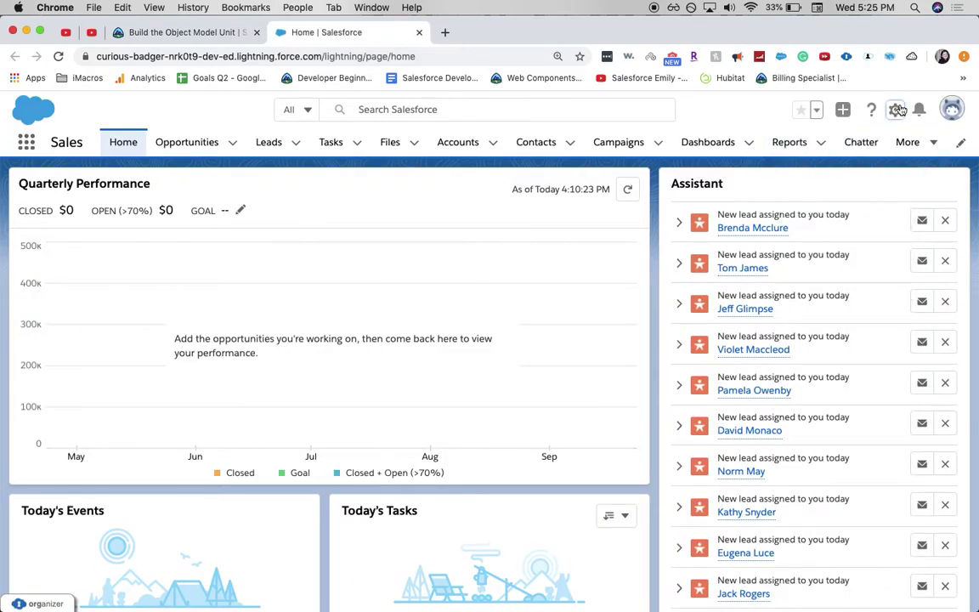
pyautogui.click(897, 111)
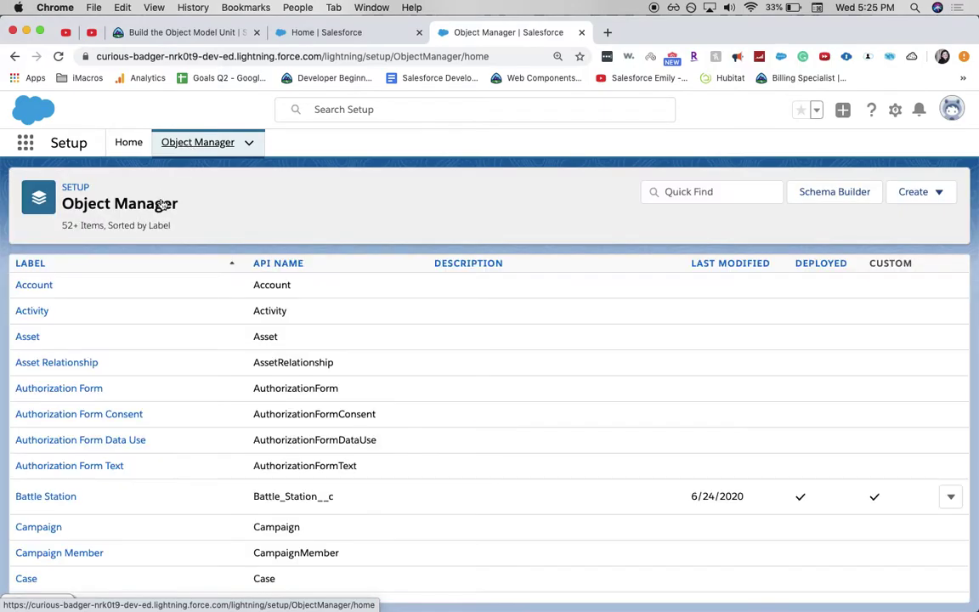
pyautogui.click(38, 497)
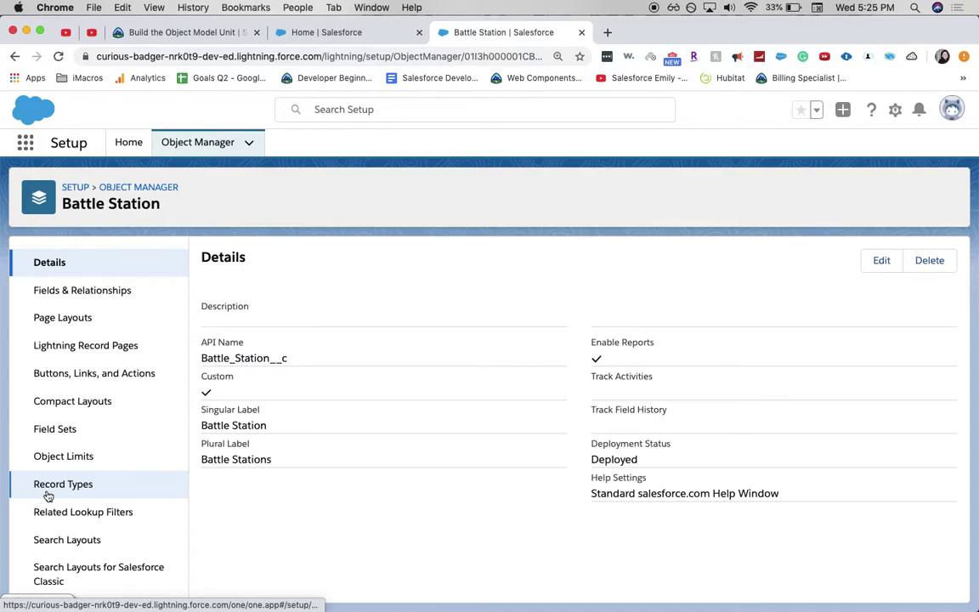
pyautogui.click(162, 289)
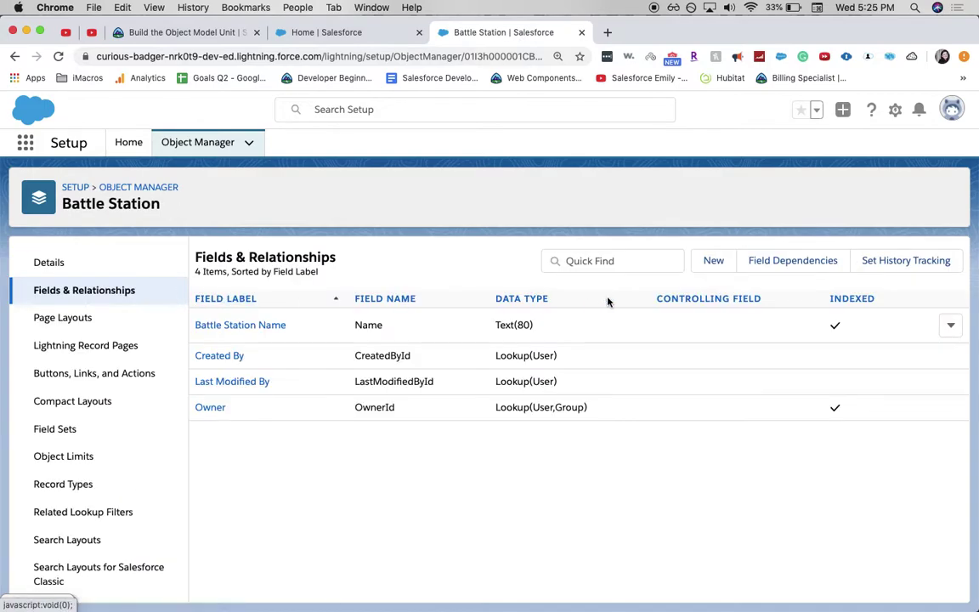
pyautogui.click(714, 261)
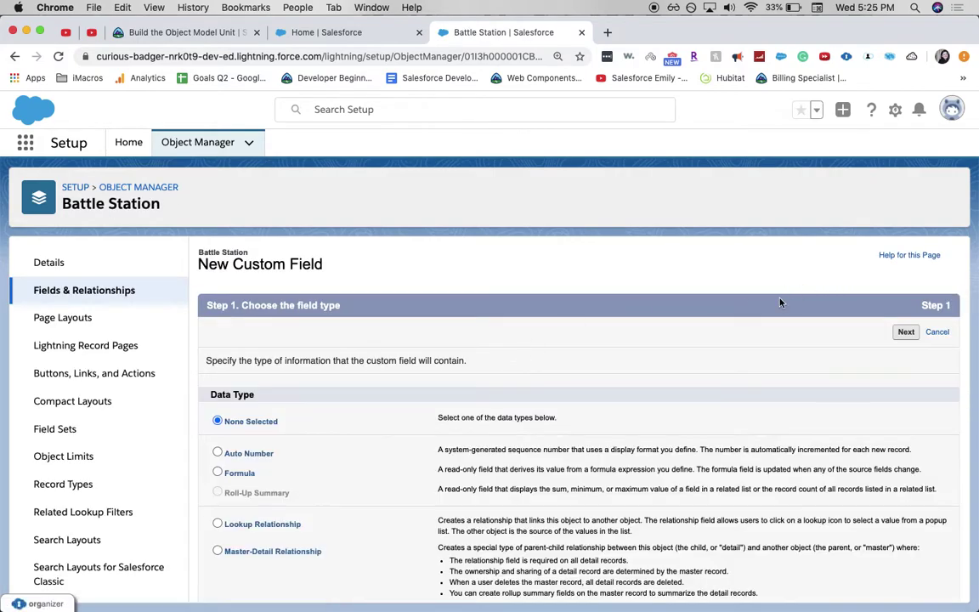
# - Choose Picklist as the new Battle Station field's data type
pyautogui.scroll(-2, 633, 364)
pyautogui.scroll(-3, 633, 364)
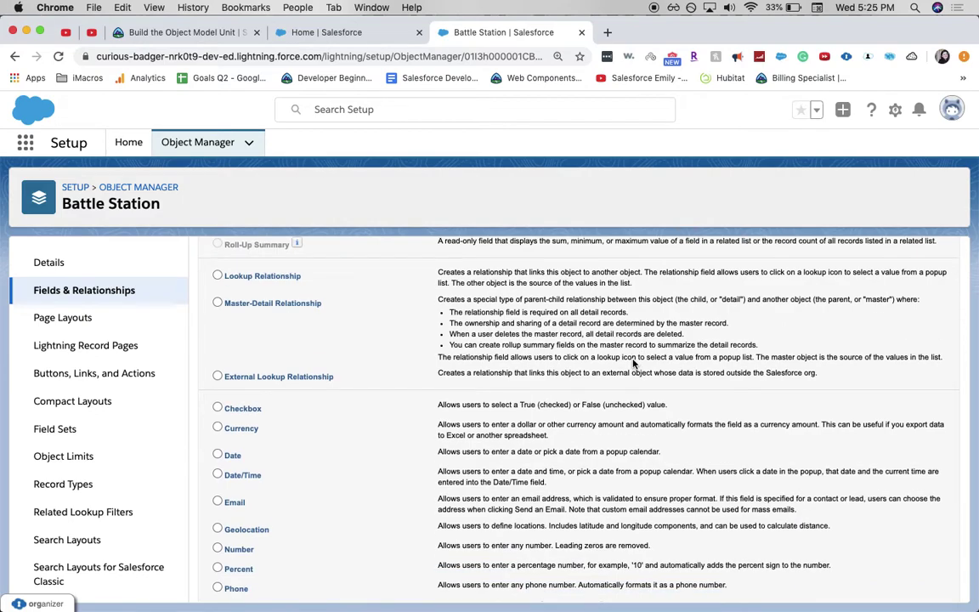
pyautogui.scroll(-2, 395, 468)
pyautogui.click(236, 540)
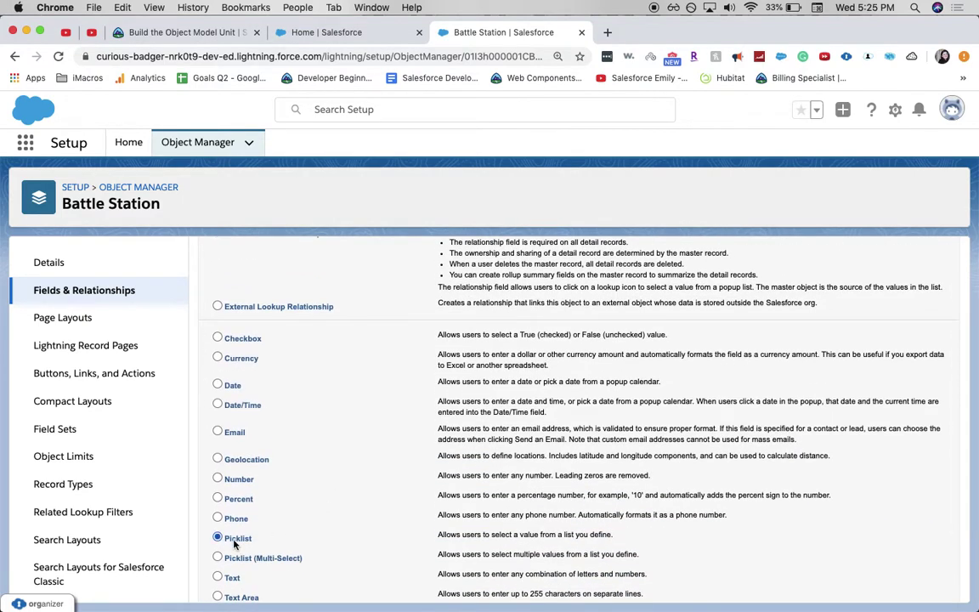
pyautogui.scroll(5, 855, 339)
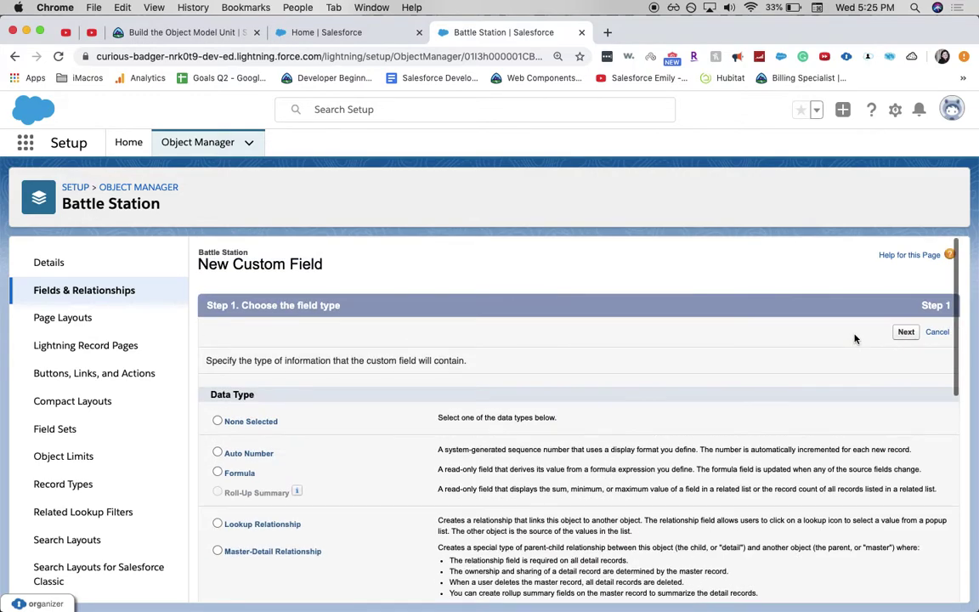
pyautogui.click(906, 338)
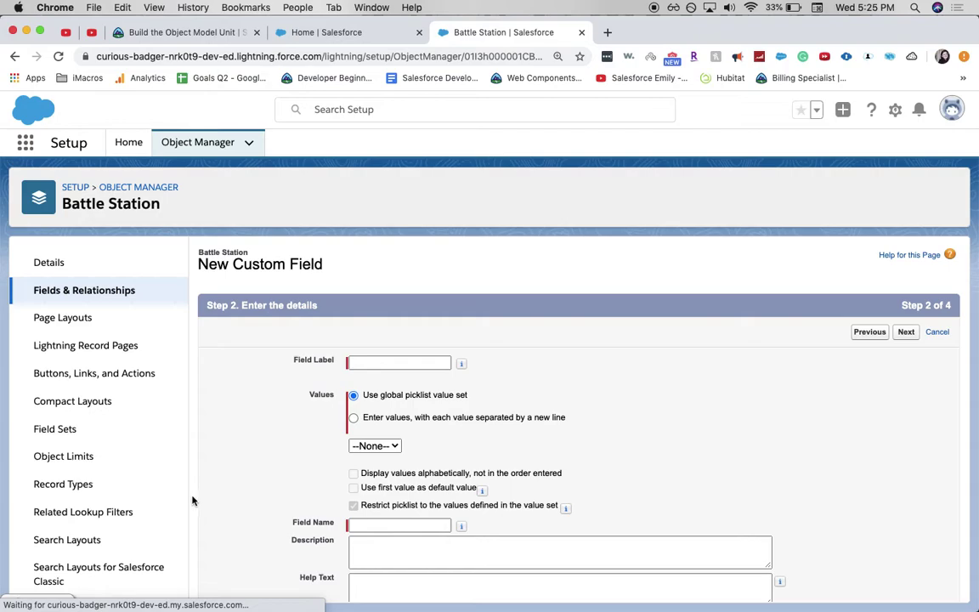
# - Label the field Project Status with values Green, Yellow, Red and Complete
pyautogui.click(385, 365)
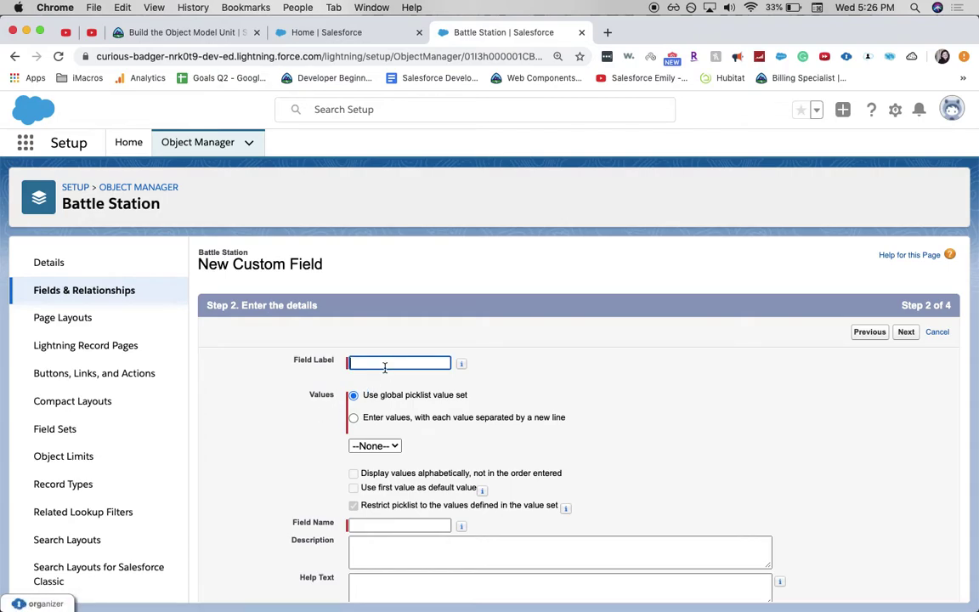
pyautogui.write('Project Status')
pyautogui.click(396, 419)
pyautogui.click(426, 507)
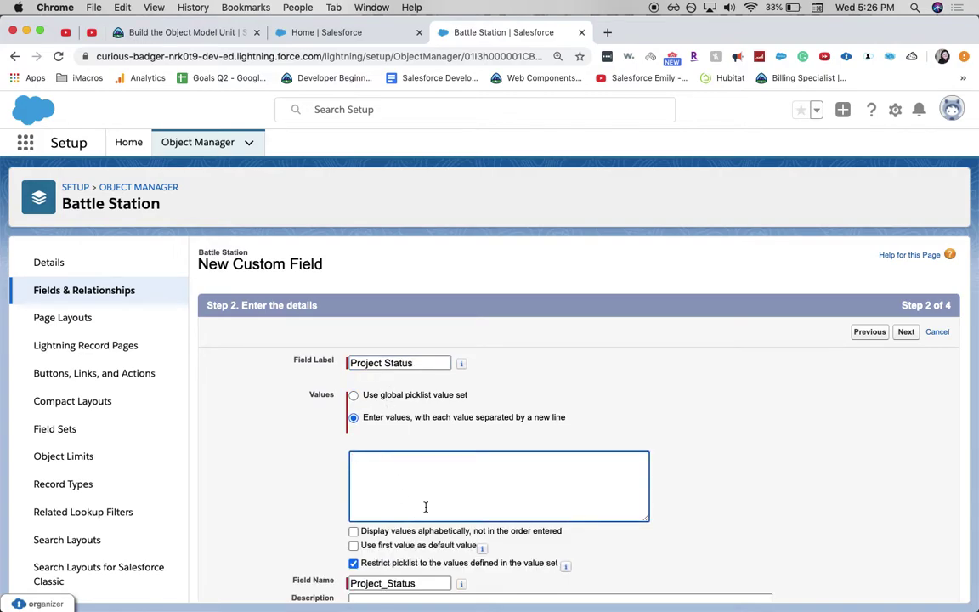
pyautogui.write('Green')
pyautogui.press('Return')
pyautogui.write('Yellow')
pyautogui.press('Return')
pyautogui.write('Red')
pyautogui.press('Return')
pyautogui.write('Complete')
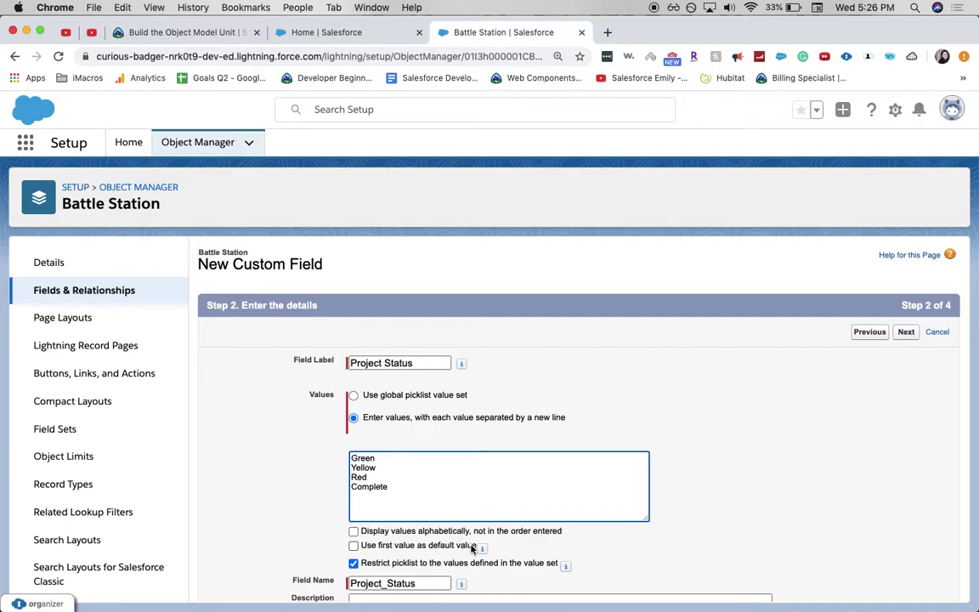
# - Default to Green, leave the list unrestricted, keep default security and layout, then Save & New
pyautogui.scroll(-2, 472, 548)
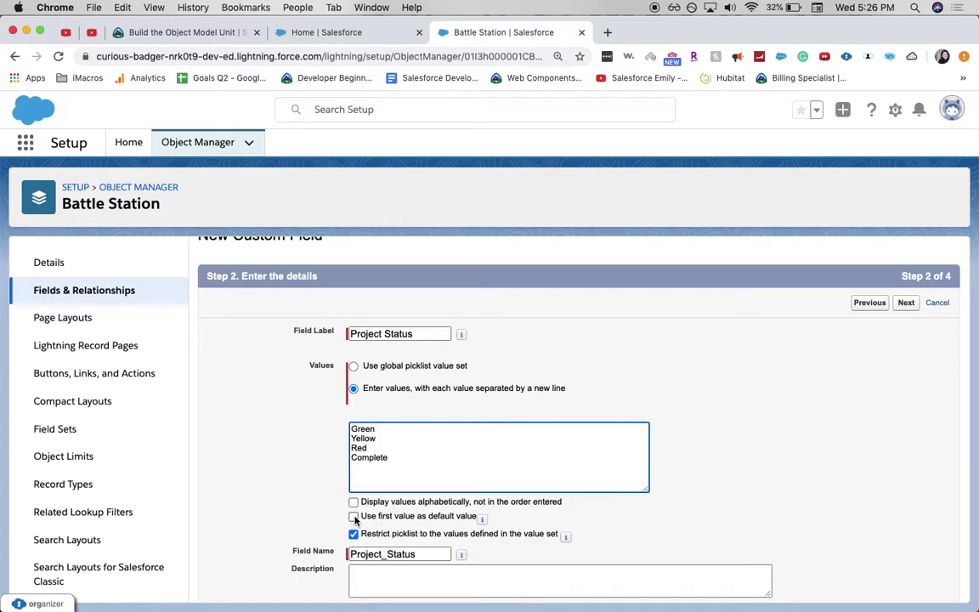
pyautogui.click(355, 520)
pyautogui.click(354, 516)
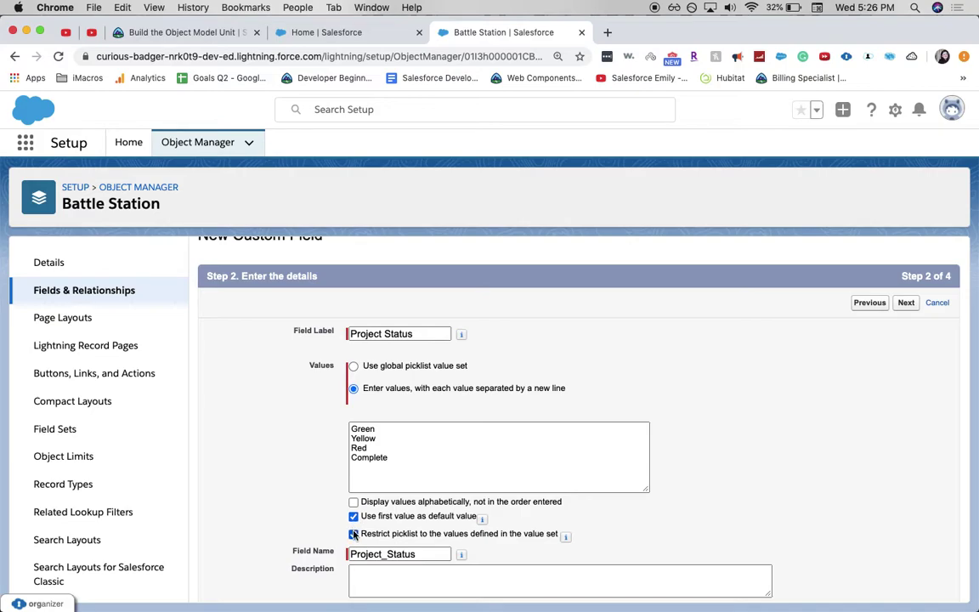
pyautogui.click(354, 534)
pyautogui.scroll(-1, 554, 547)
pyautogui.scroll(-3, 554, 548)
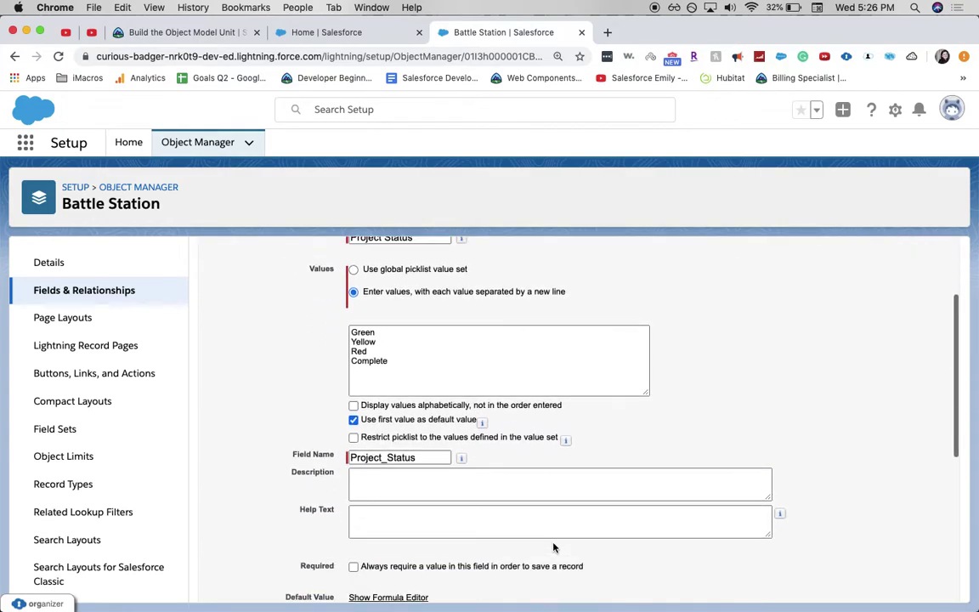
pyautogui.scroll(-3, 553, 548)
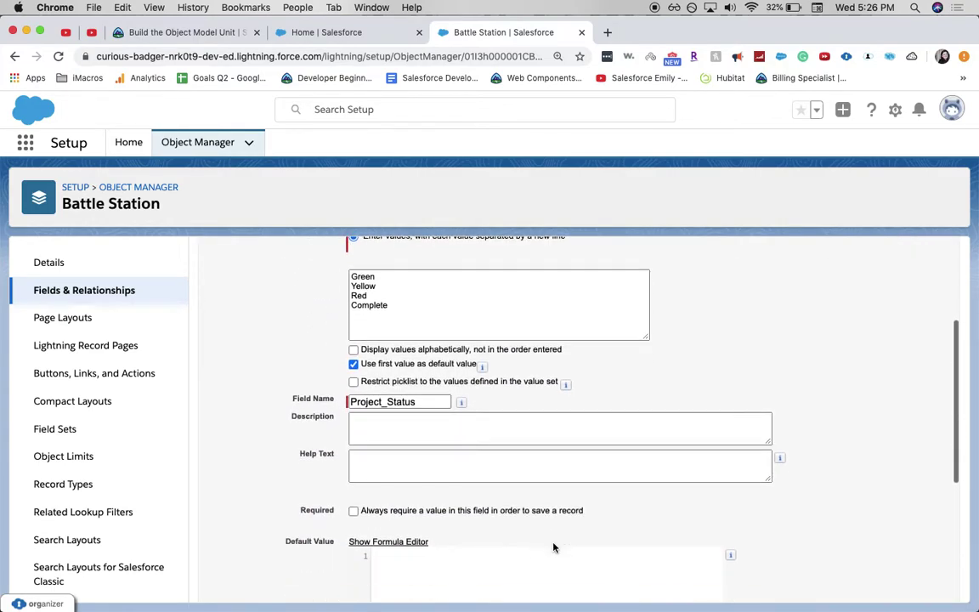
pyautogui.scroll(-5, 552, 541)
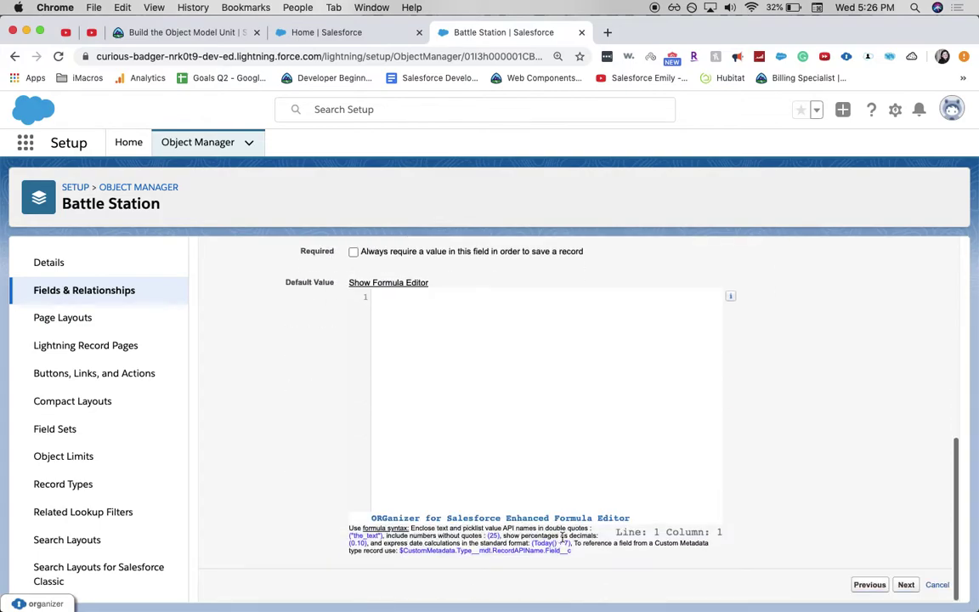
pyautogui.click(907, 591)
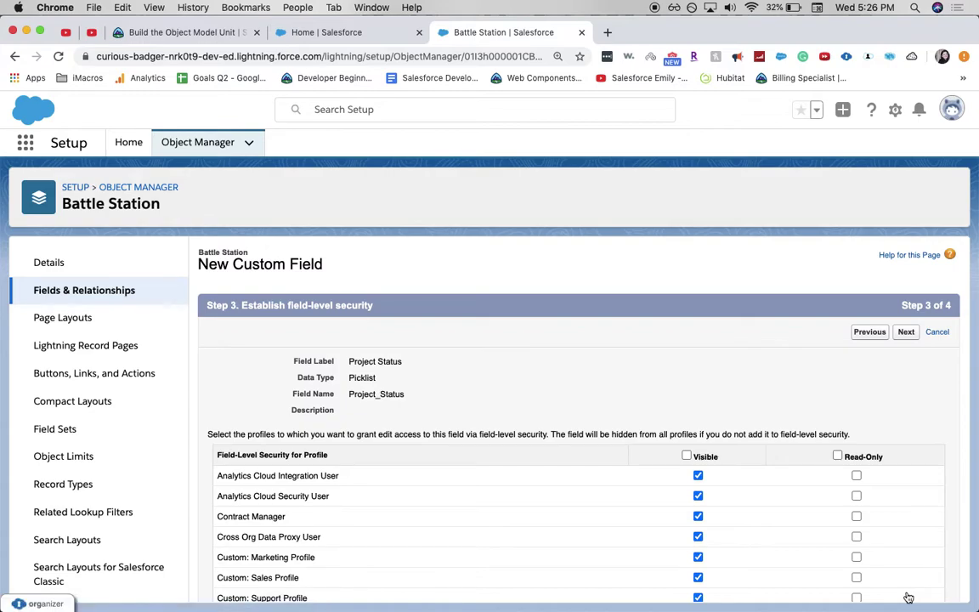
pyautogui.click(906, 333)
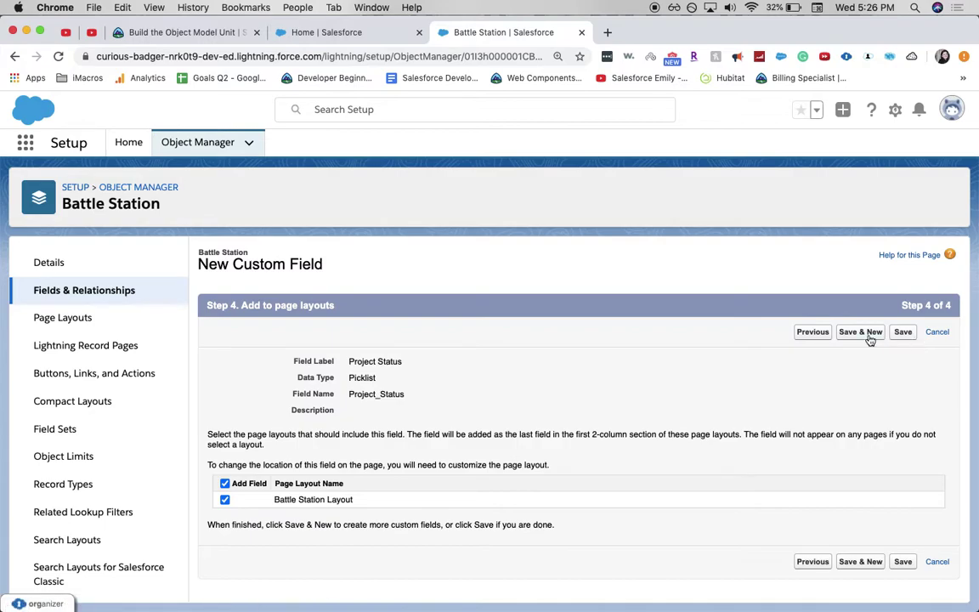
pyautogui.click(870, 339)
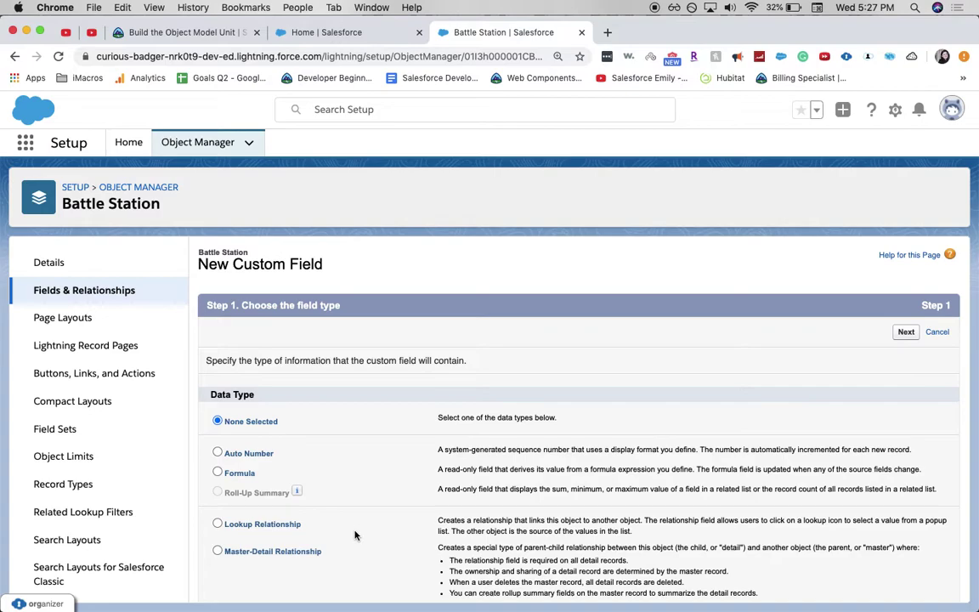
# - Choose Picklist as the next field's data type
pyautogui.scroll(-8, 355, 535)
pyautogui.click(245, 508)
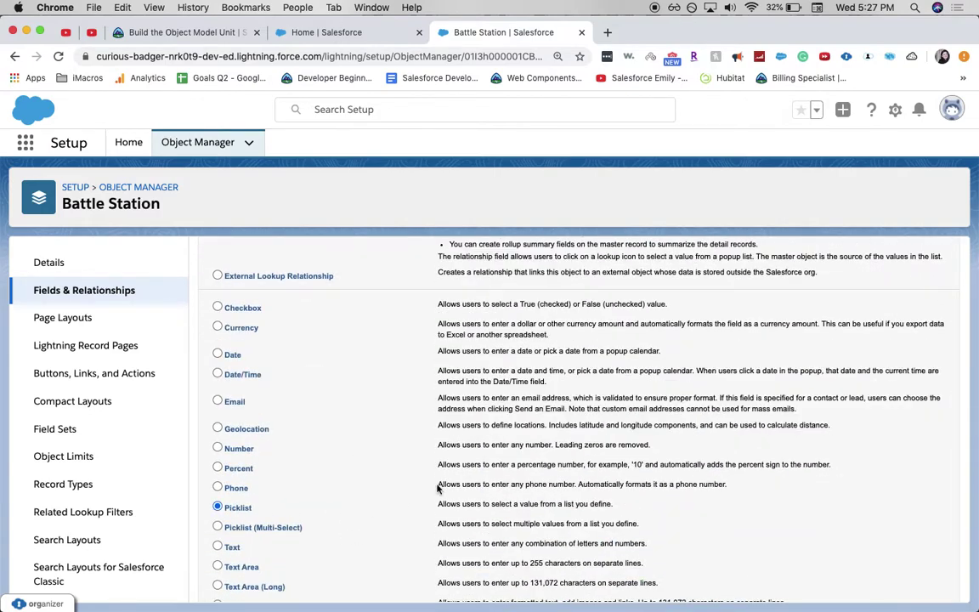
pyautogui.scroll(8, 438, 487)
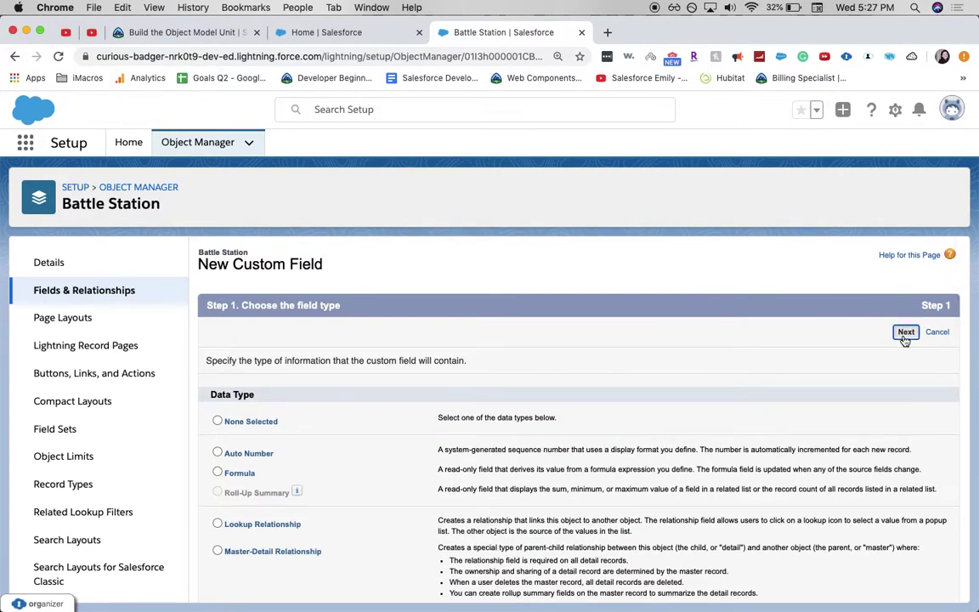
pyautogui.click(906, 333)
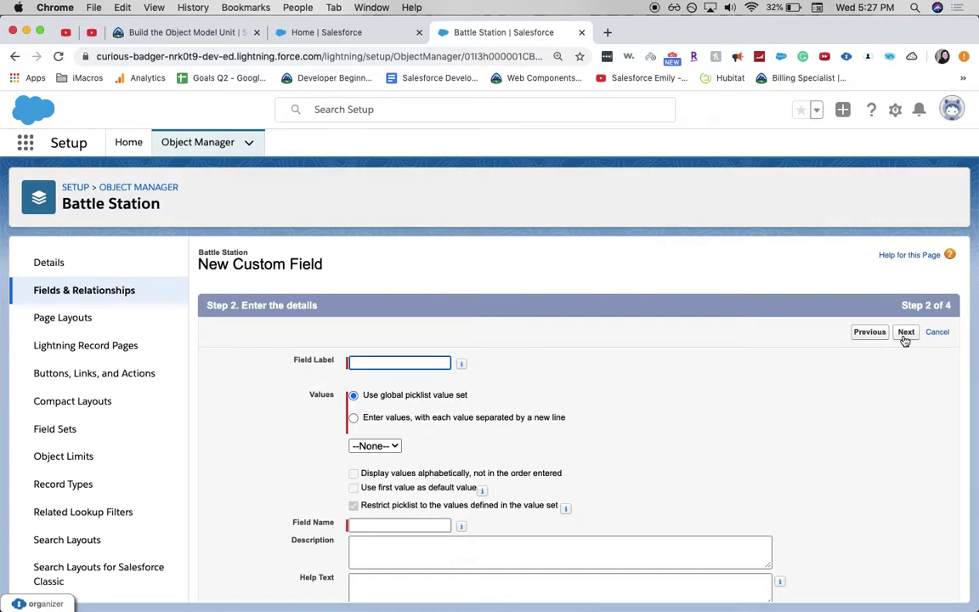
# - Label the field Weapon Status with values Not Yet Operational and Fully Operational
pyautogui.write('Weapon St')
pyautogui.write('at')
pyautogui.write('tat')
pyautogui.press('BackSpace')
pyautogui.write('tu')
pyautogui.click(816, 416)
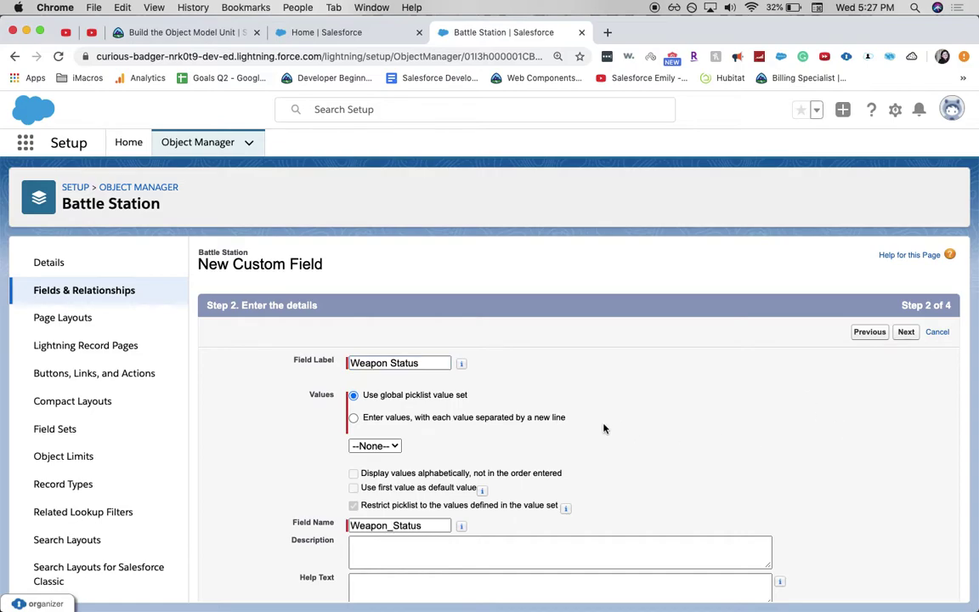
pyautogui.click(549, 418)
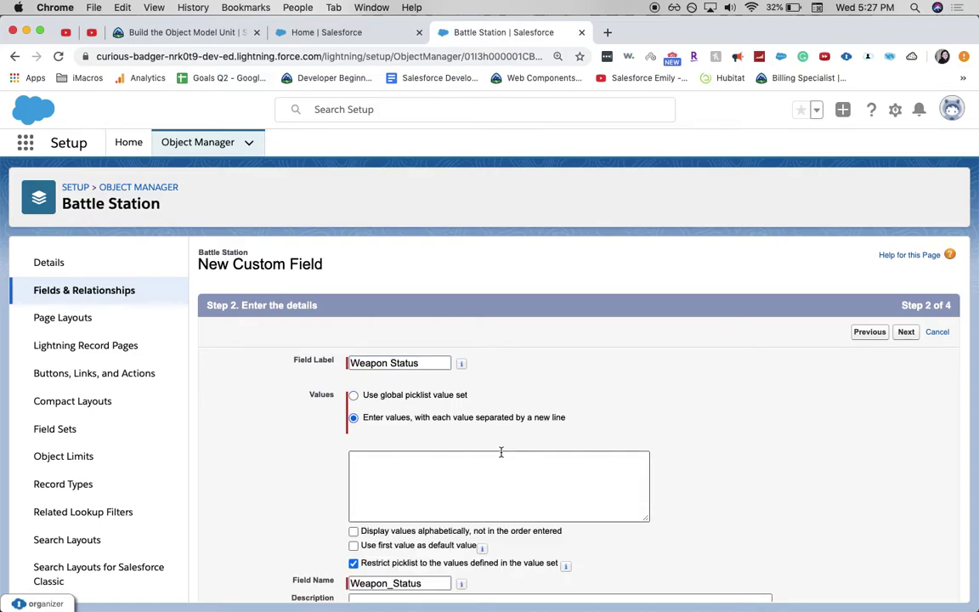
pyautogui.click(378, 493)
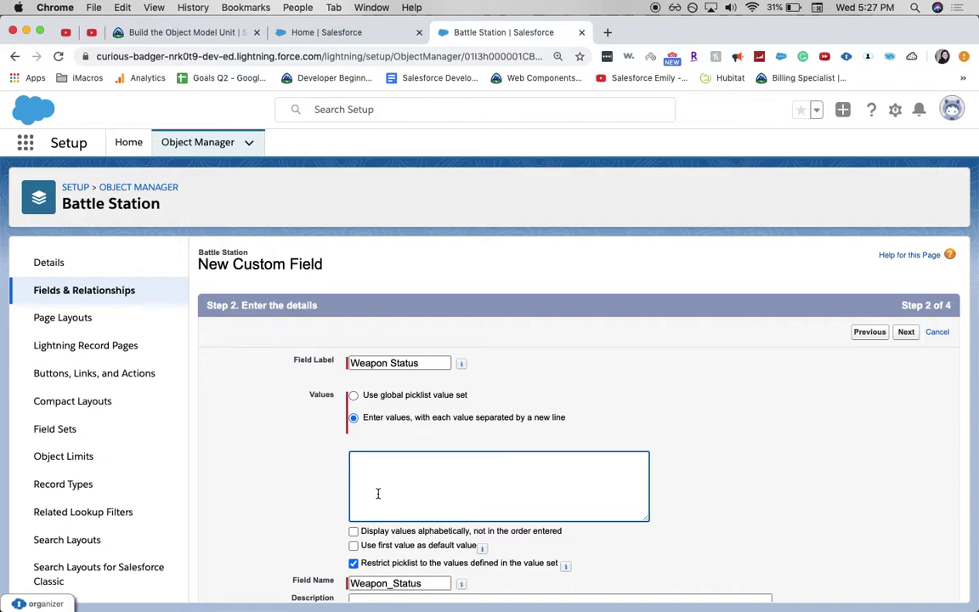
pyautogui.write('N')
pyautogui.write('ot Yet Operational ')
pyautogui.write('Full')
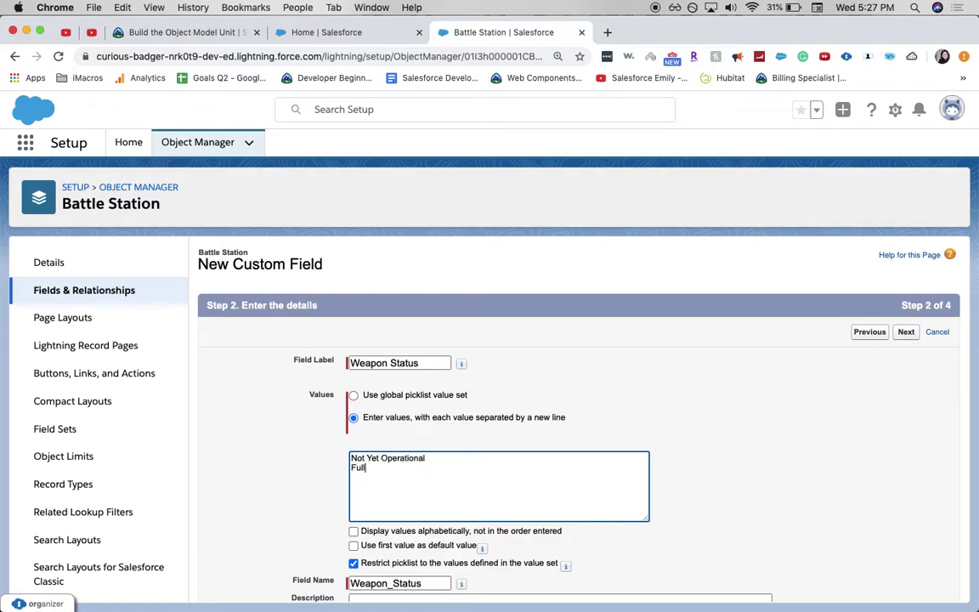
pyautogui.write('y Operational')
pyautogui.press('Tab')
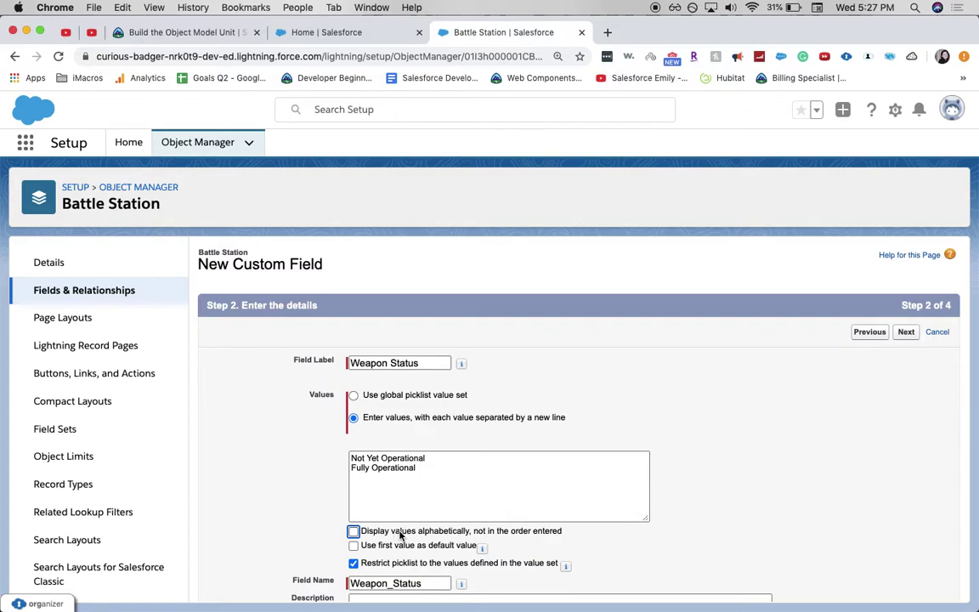
# - Default to the first value, leave it unrestricted, keep Battle Station Layout, and save
pyautogui.click(353, 546)
pyautogui.click(354, 564)
pyautogui.scroll(-3, 573, 535)
pyautogui.scroll(-3, 571, 536)
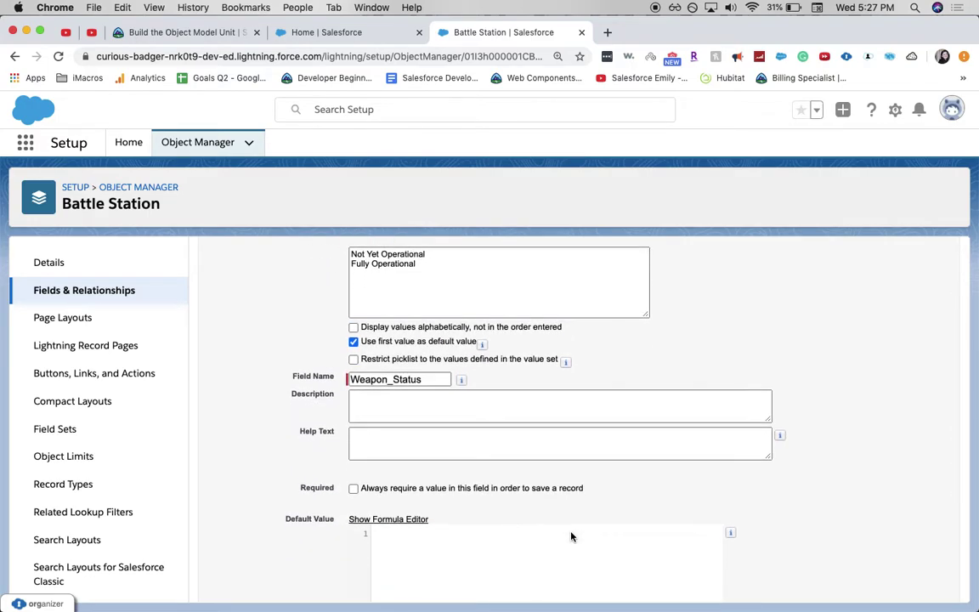
pyautogui.scroll(-2, 571, 536)
pyautogui.scroll(-4, 571, 537)
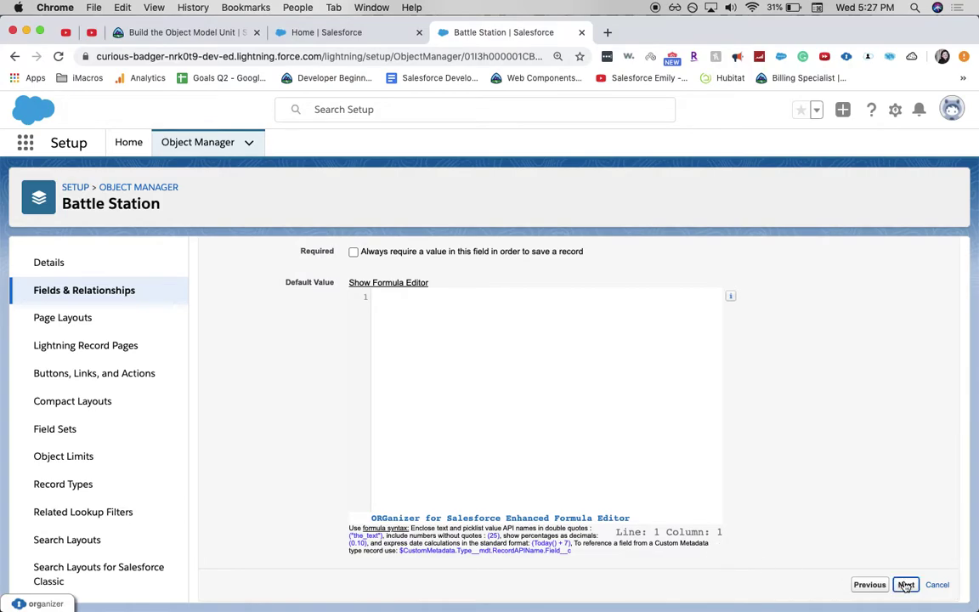
pyautogui.click(906, 584)
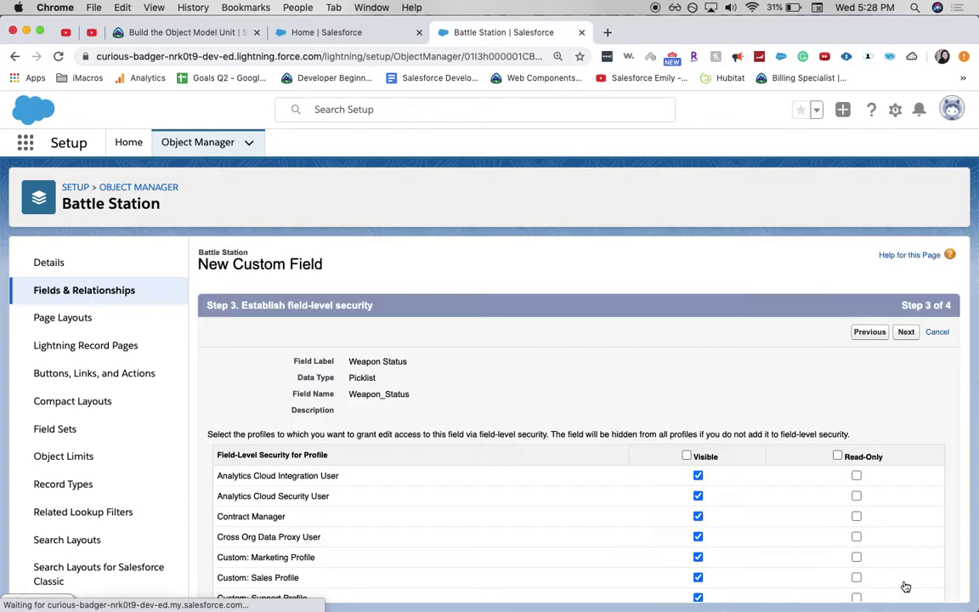
pyautogui.click(906, 331)
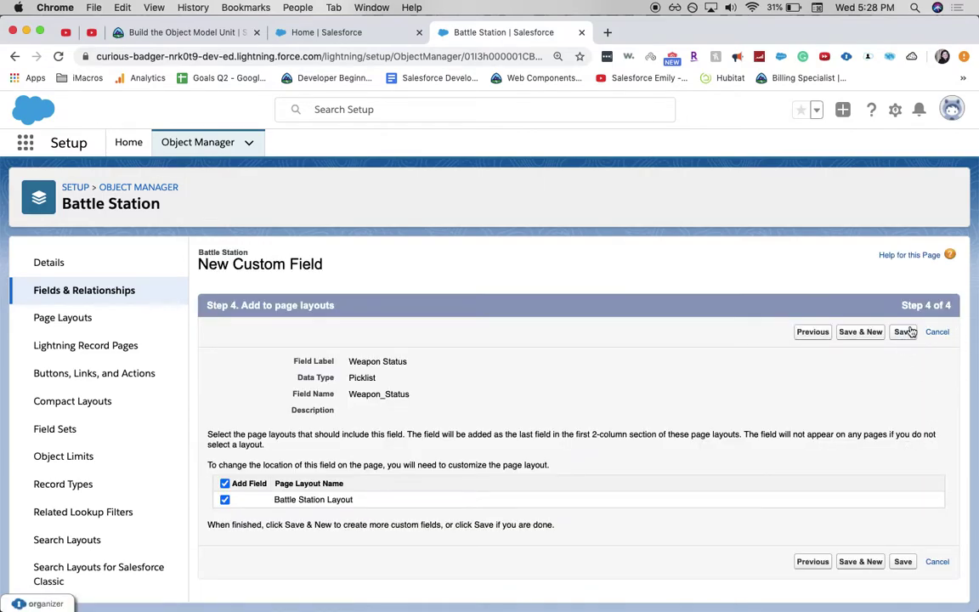
pyautogui.click(905, 333)
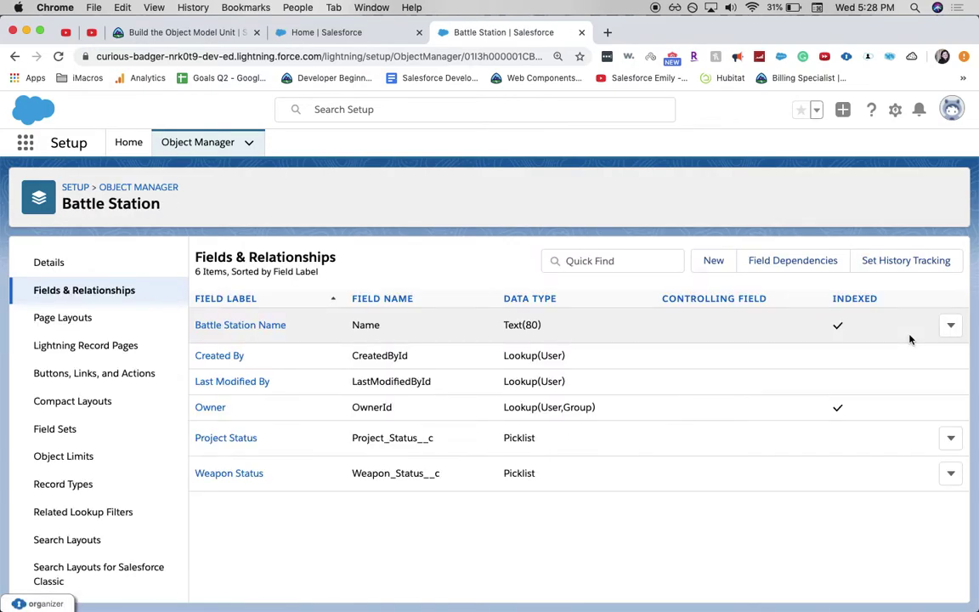
pyautogui.click(188, 143)
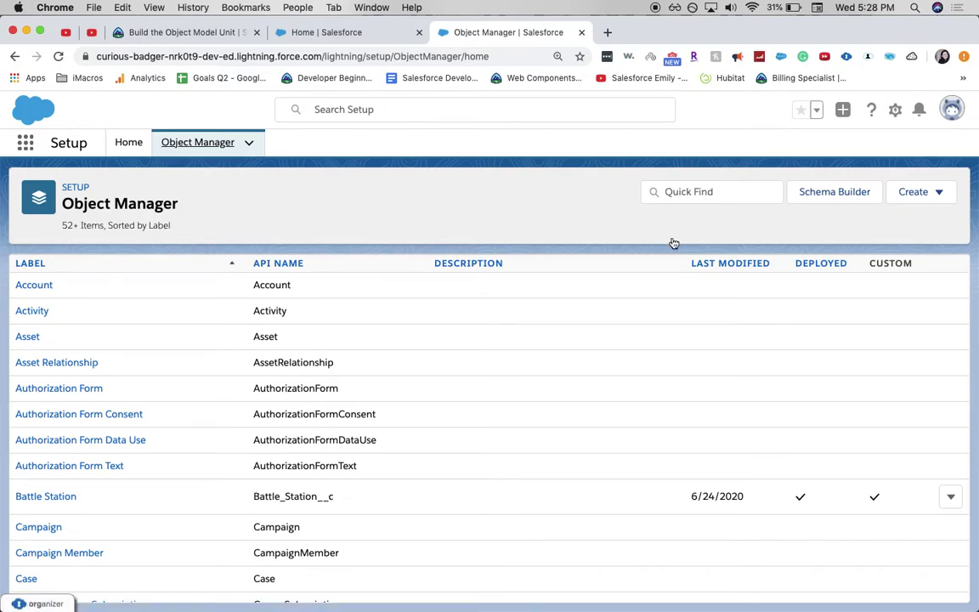
# - Start a new custom object labelled Resource with plural label Resources
pyautogui.click(950, 196)
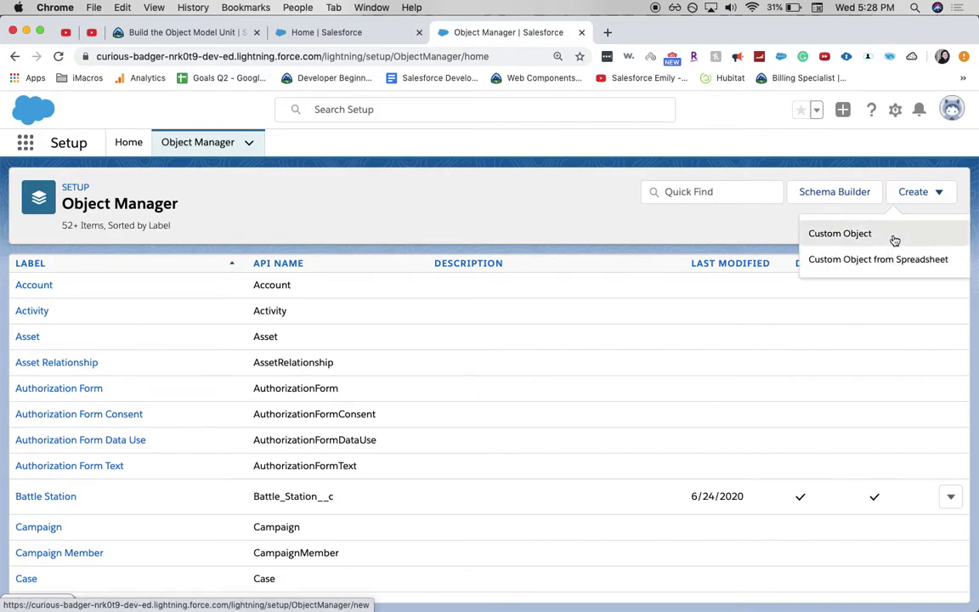
pyautogui.click(893, 240)
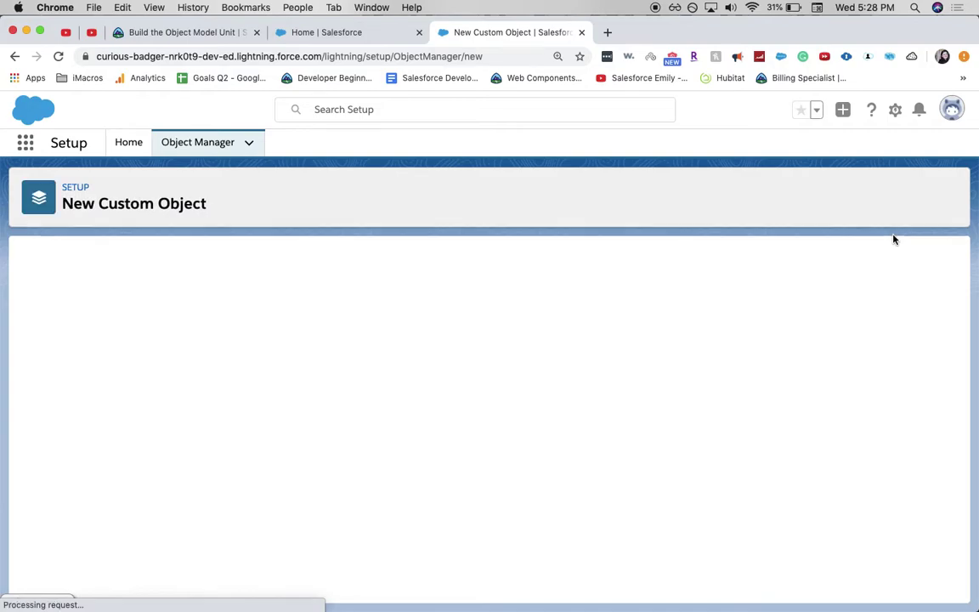
pyautogui.press('super+Tab')
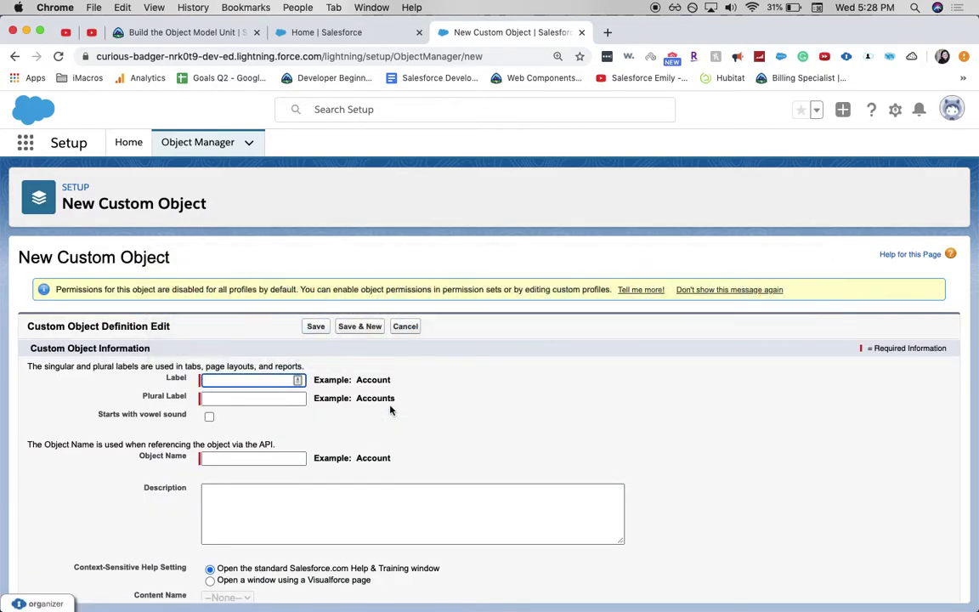
pyautogui.scroll(-1, 390, 411)
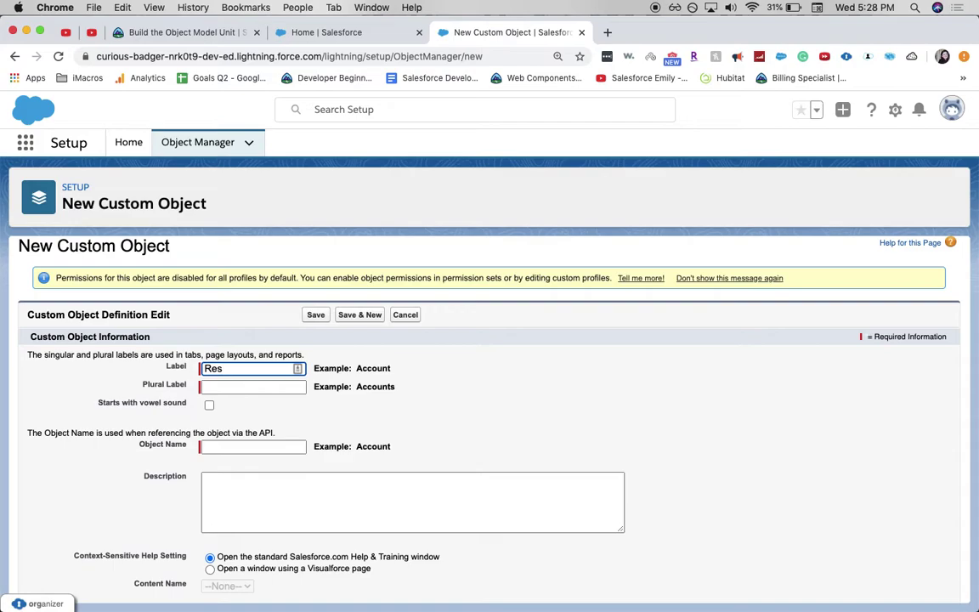
pyautogui.write('ce')
pyautogui.press('Tab')
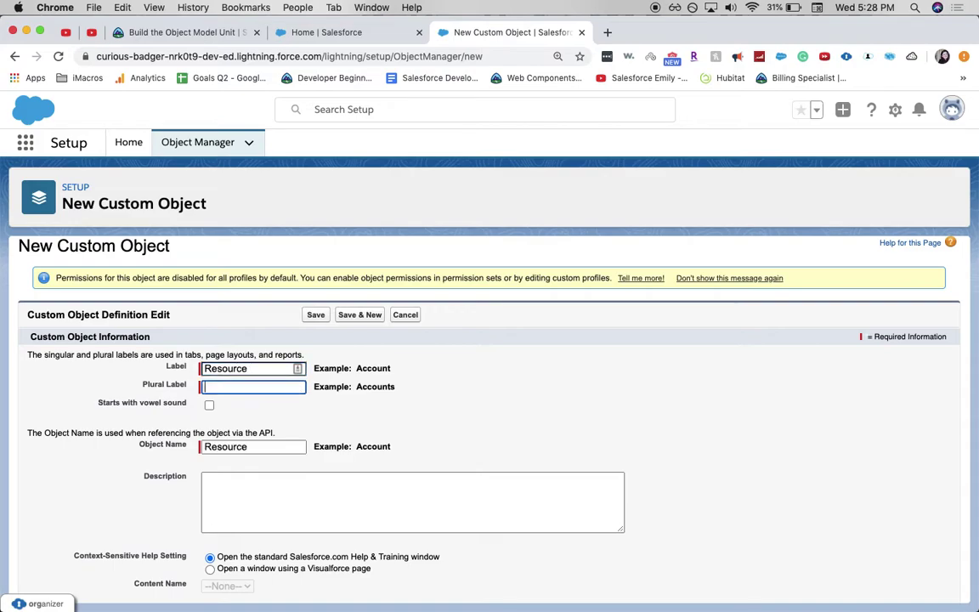
pyautogui.write('Resources')
pyautogui.press('Tab')
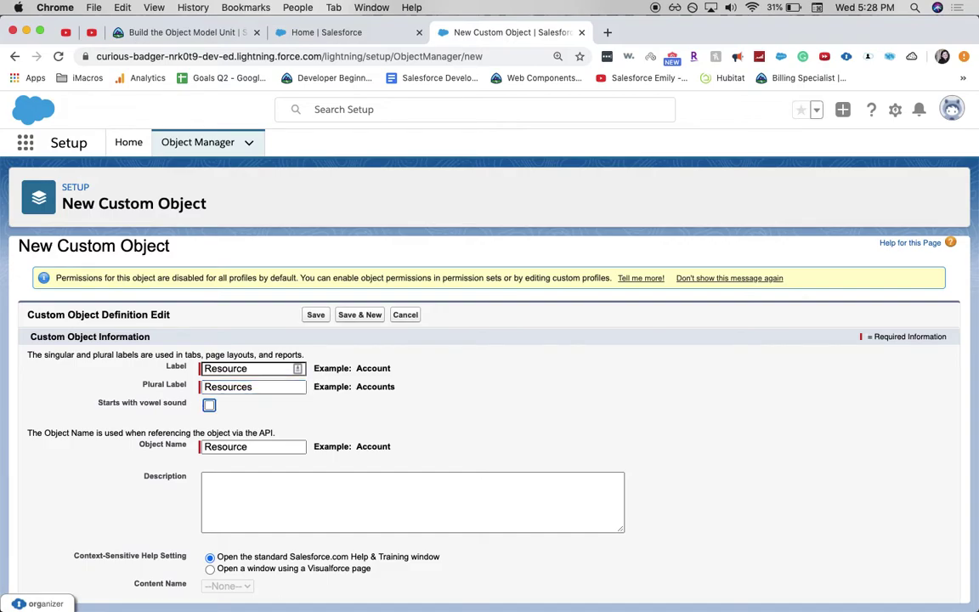
# - Allow reports and save the Resource object with deployed status
pyautogui.click(500, 491)
pyautogui.scroll(-2, 500, 490)
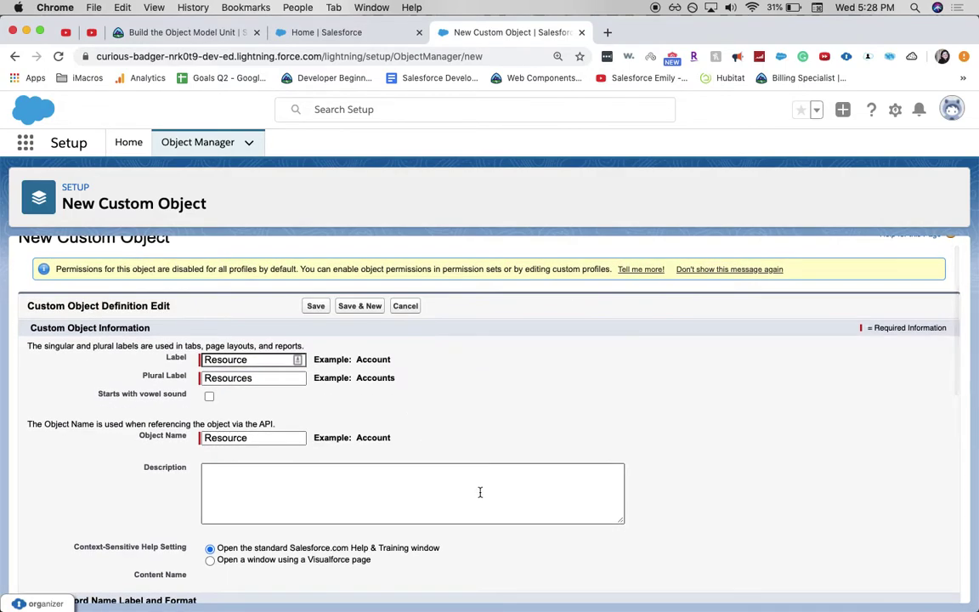
pyautogui.scroll(-5, 468, 503)
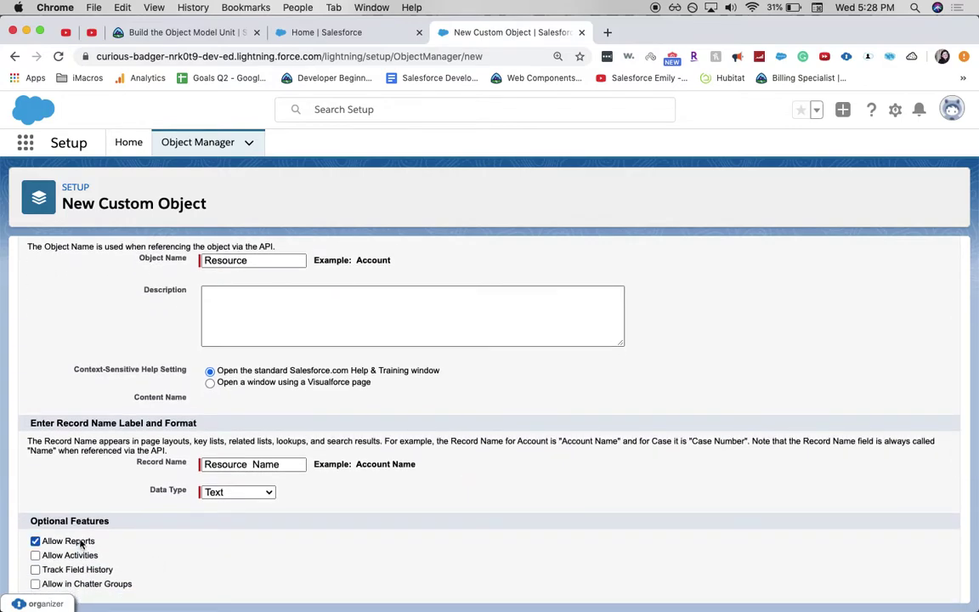
pyautogui.scroll(-8, 80, 544)
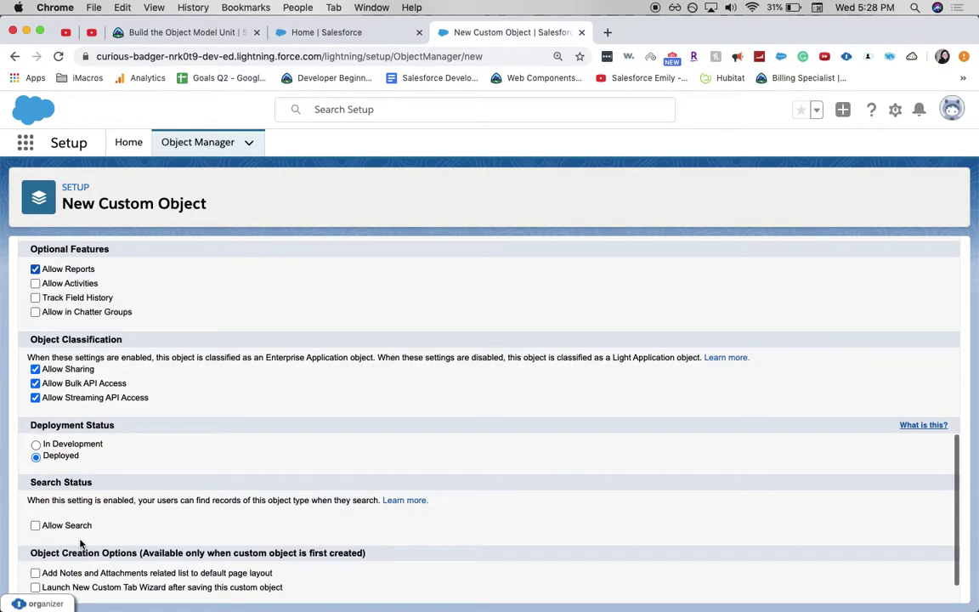
pyautogui.scroll(-1, 850, 459)
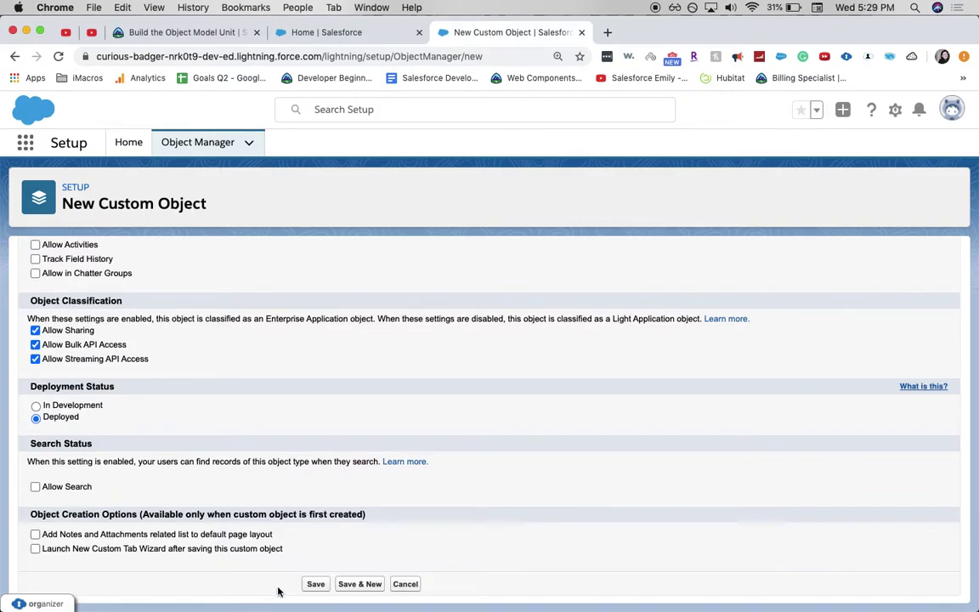
pyautogui.click(319, 584)
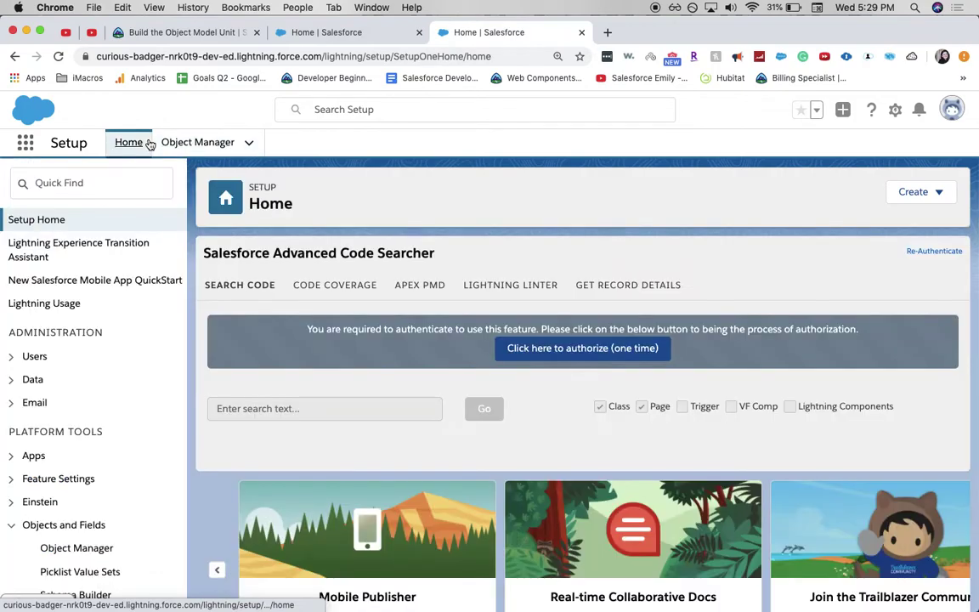
# - Start a new custom object tab for Resource with the Chess piece tab style
pyautogui.click(129, 175)
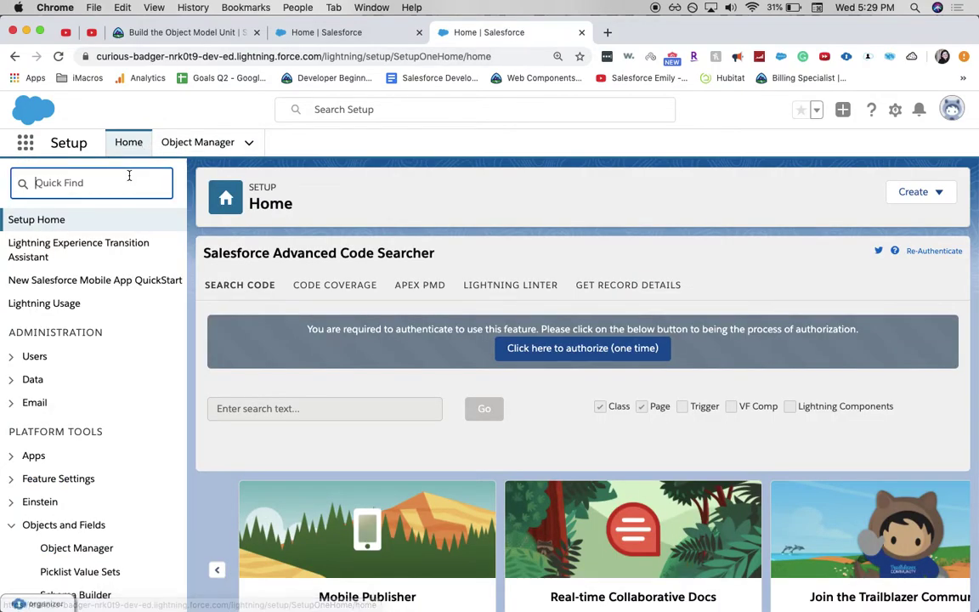
pyautogui.write('tabs')
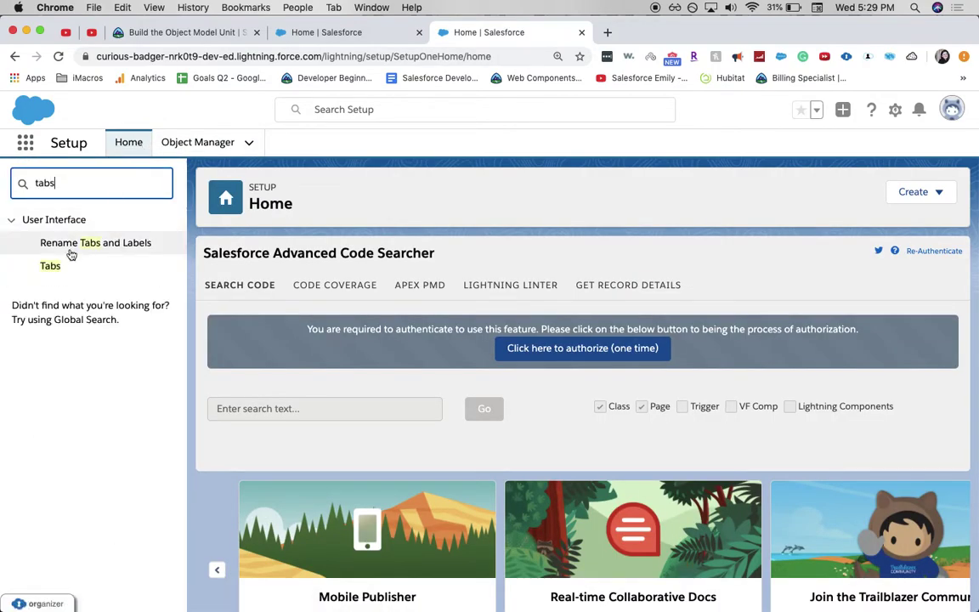
pyautogui.click(47, 267)
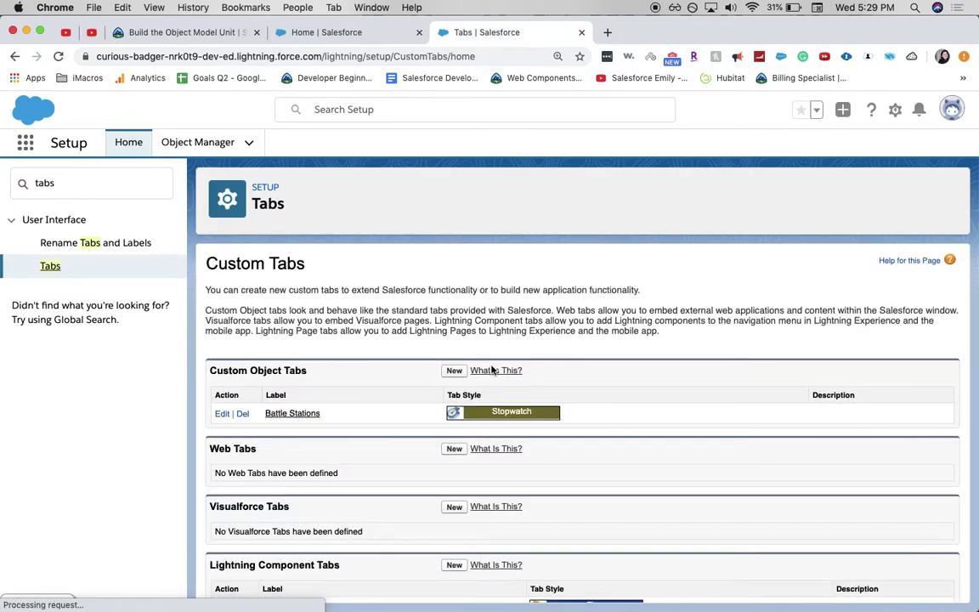
pyautogui.click(451, 371)
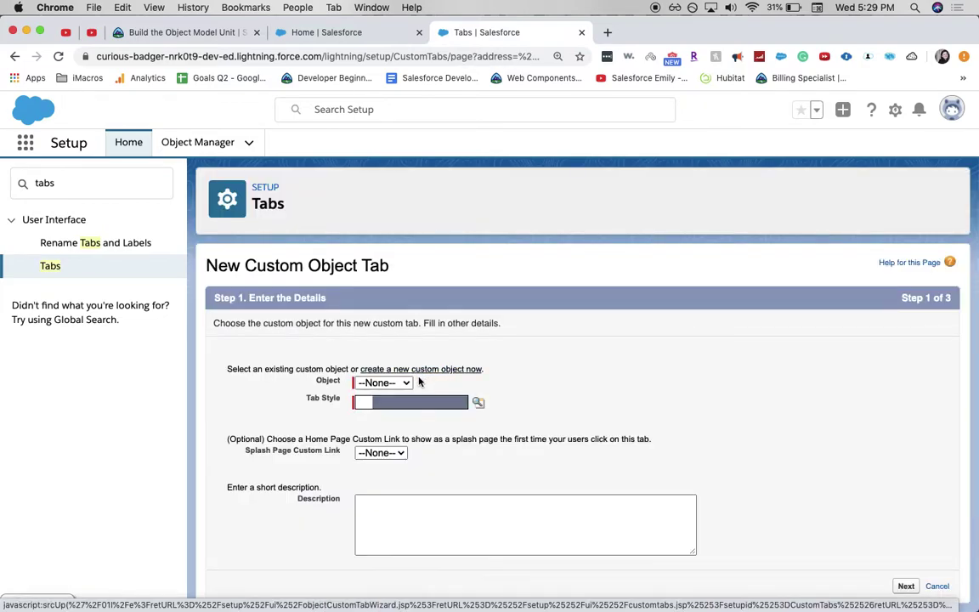
pyautogui.click(411, 382)
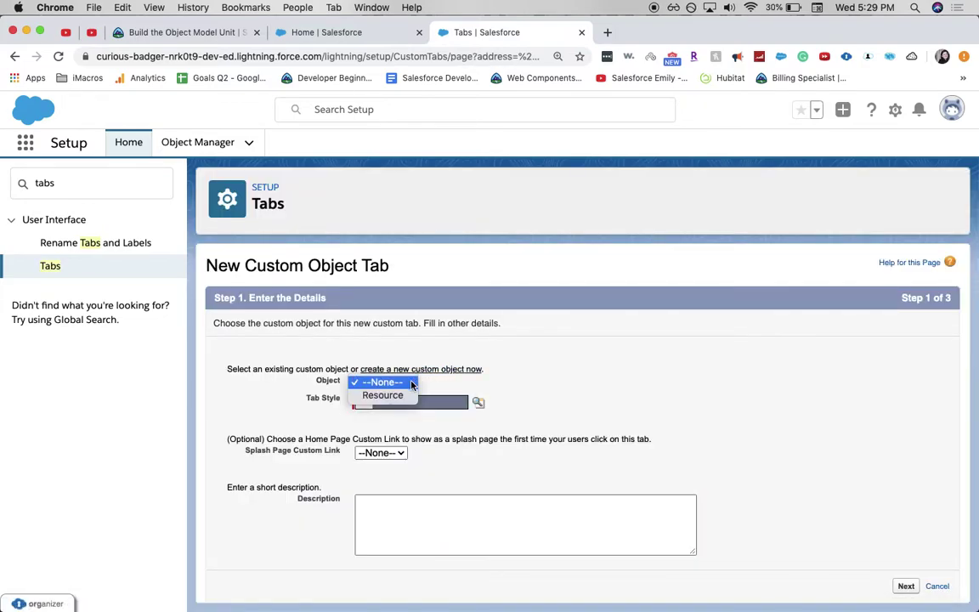
pyautogui.click(406, 396)
pyautogui.click(409, 401)
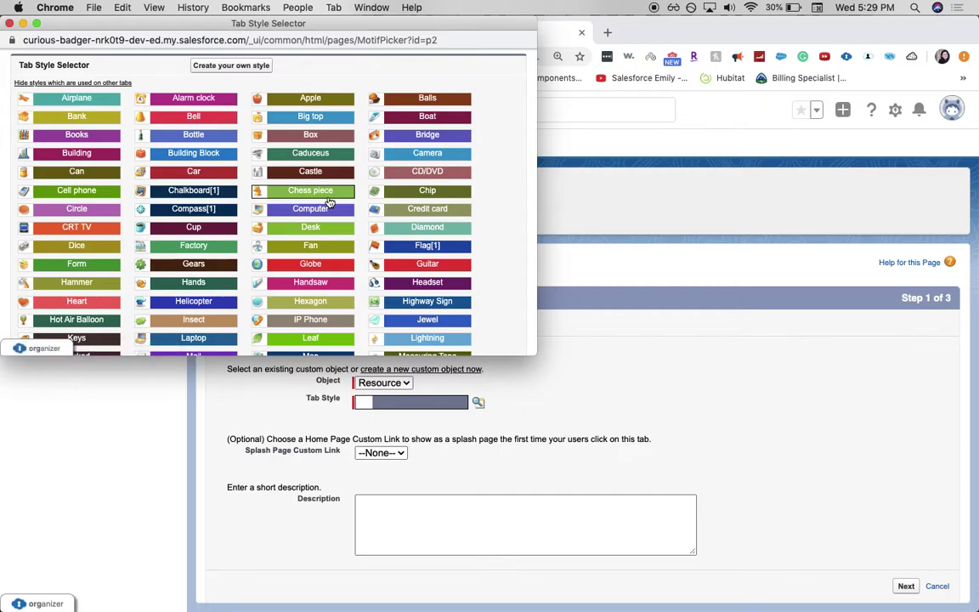
pyautogui.click(314, 191)
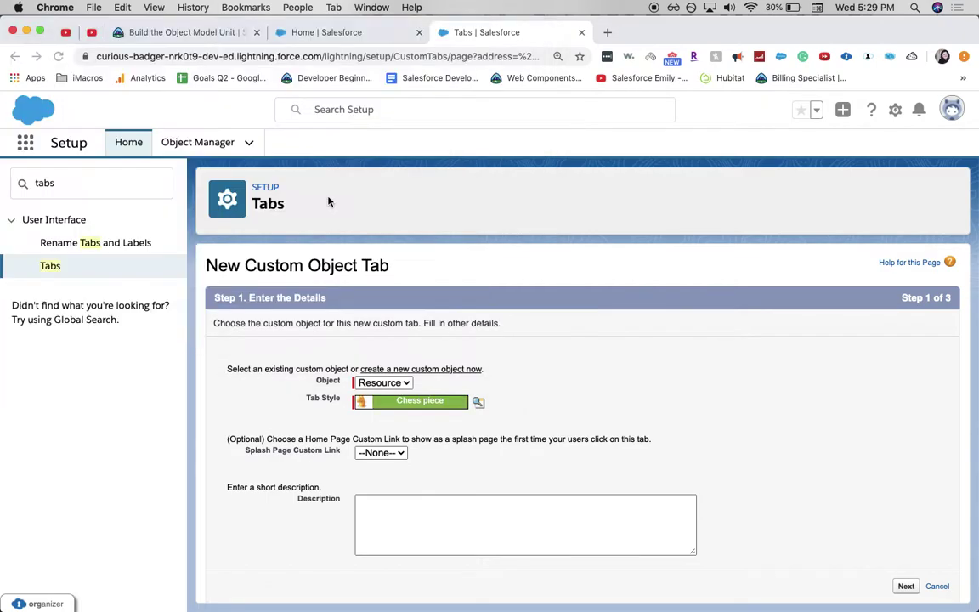
# - Keep no splash page, default profile and app visibility, and save the Resources tab
pyautogui.click(393, 453)
pyautogui.click(394, 453)
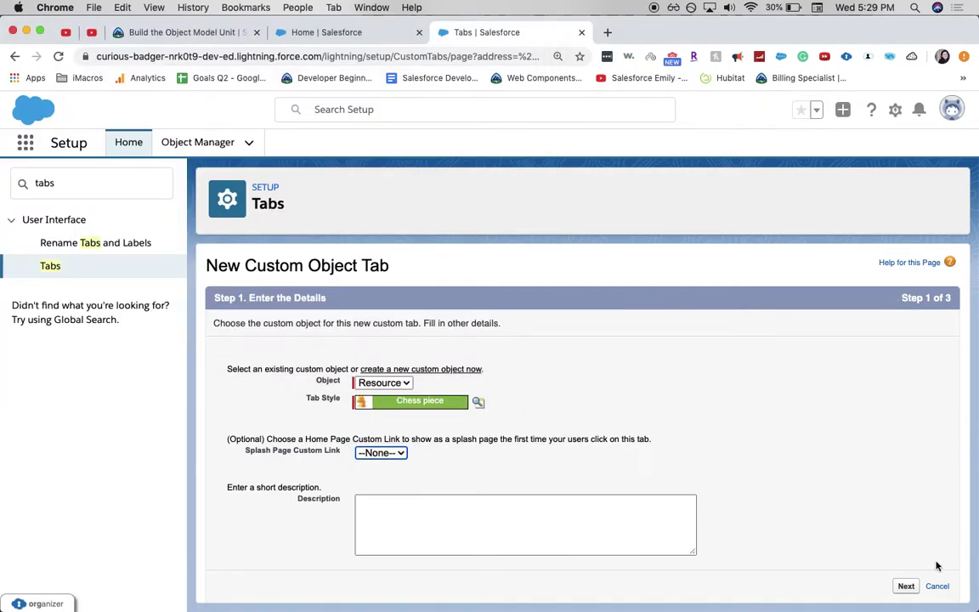
pyautogui.click(911, 588)
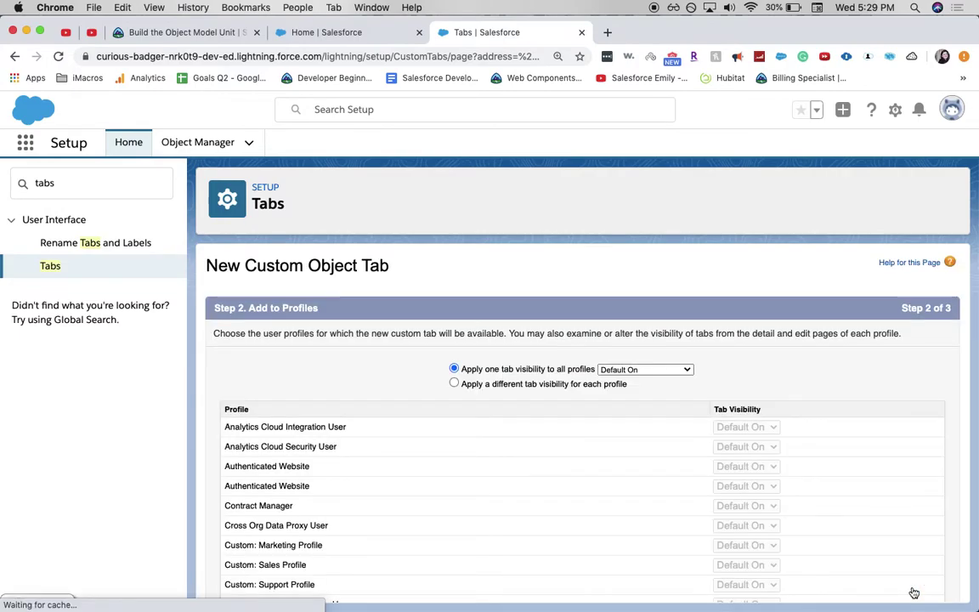
pyautogui.scroll(-10, 874, 354)
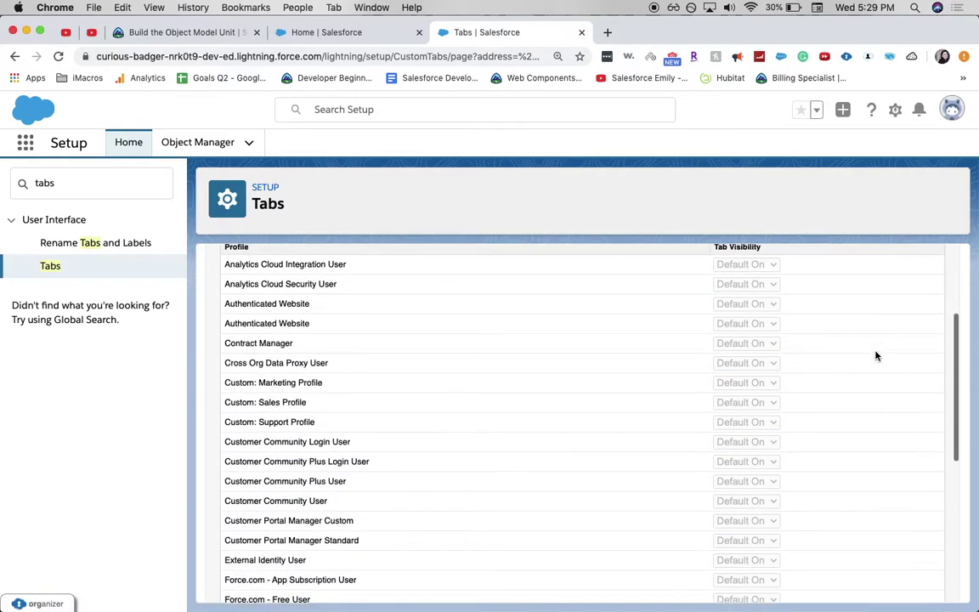
pyautogui.click(907, 584)
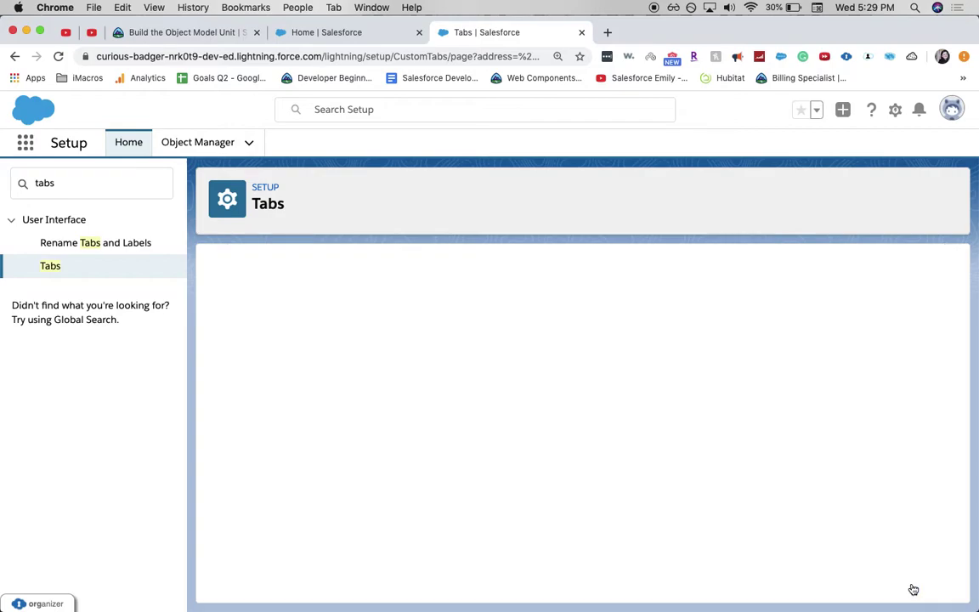
pyautogui.scroll(-5, 875, 492)
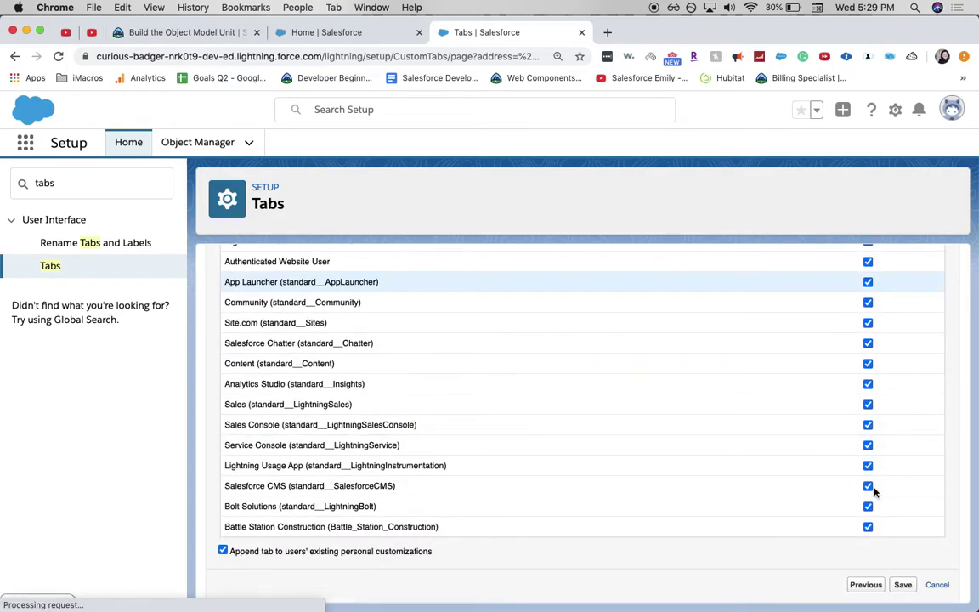
pyautogui.click(903, 585)
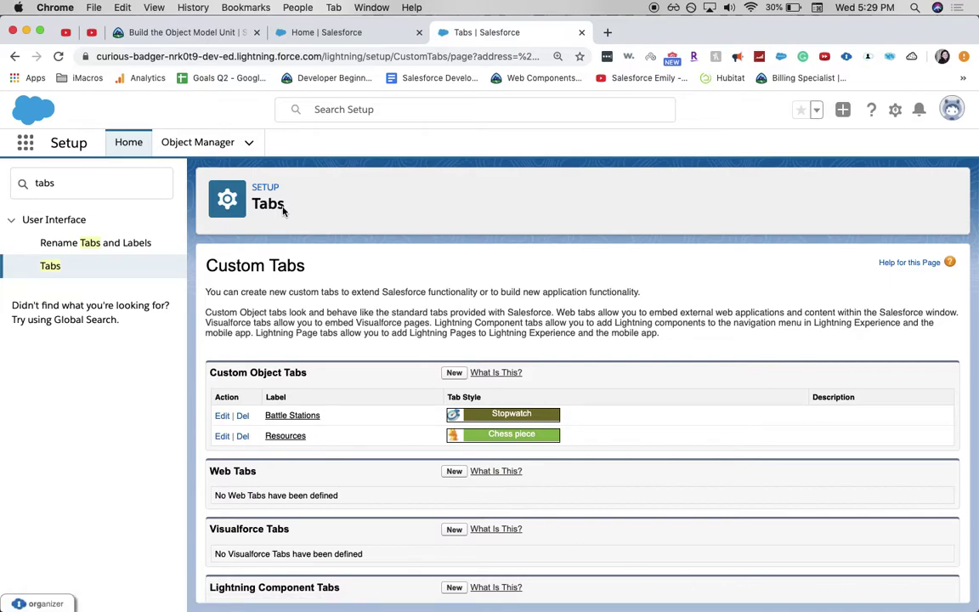
pyautogui.click(200, 143)
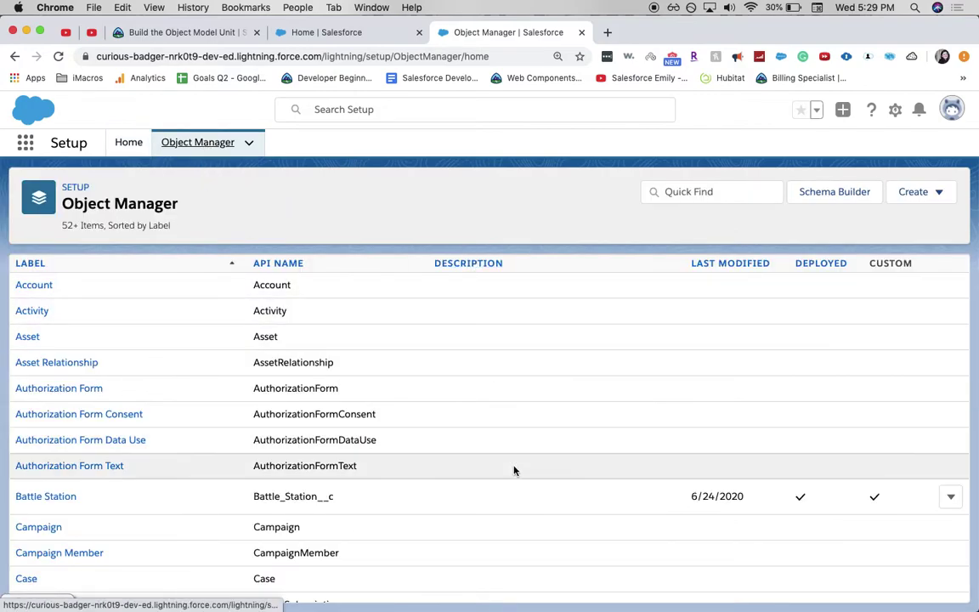
# - Open the Resource object's Fields & Relationships and start a new field
pyautogui.click(700, 184)
pyautogui.write('reso')
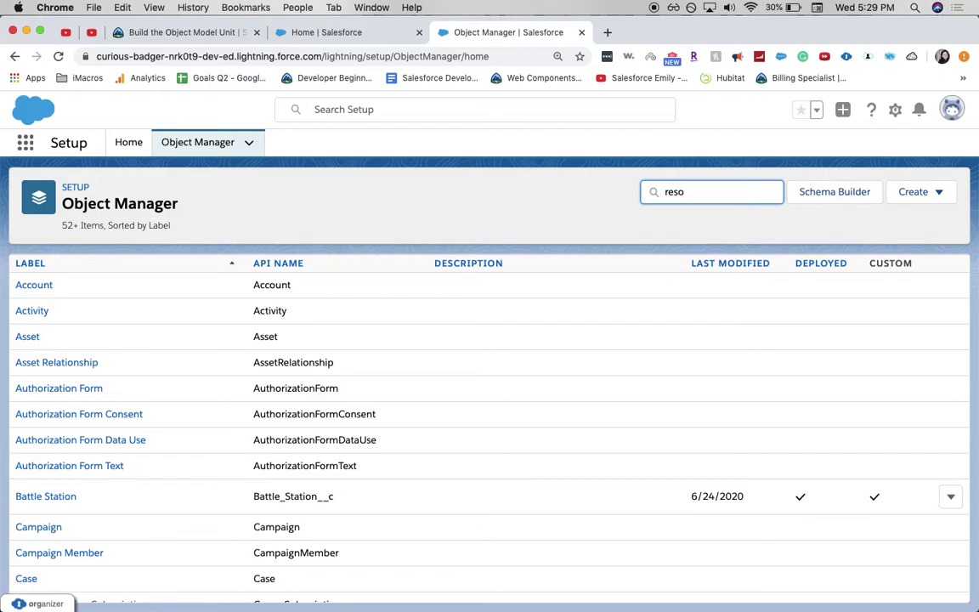
pyautogui.write('u')
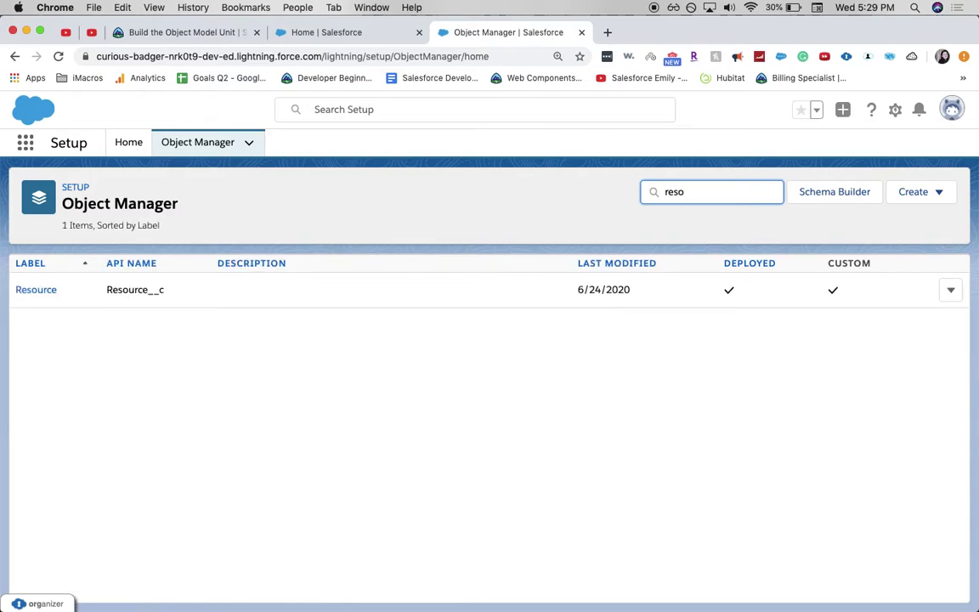
pyautogui.click(25, 291)
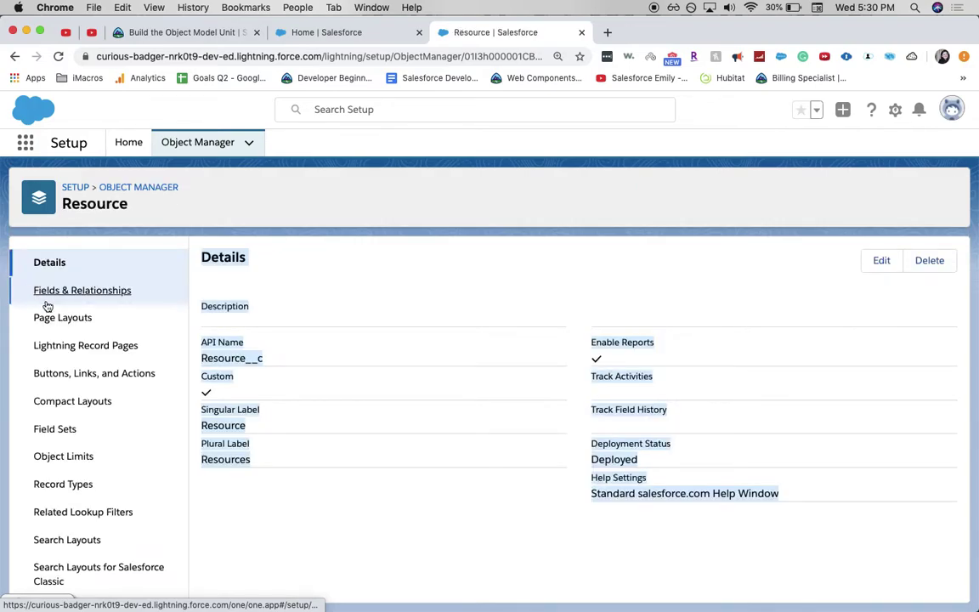
pyautogui.click(47, 302)
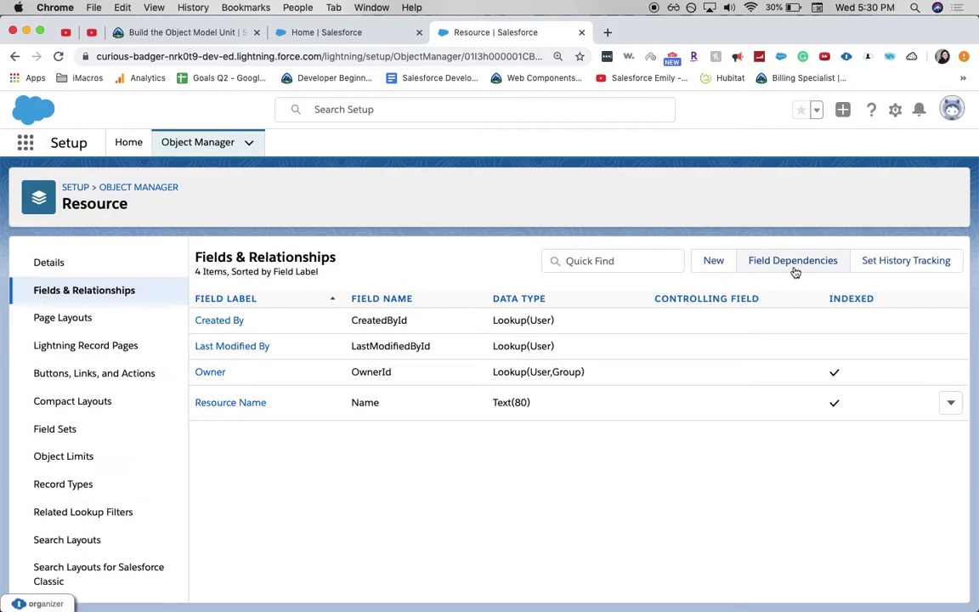
pyautogui.click(727, 270)
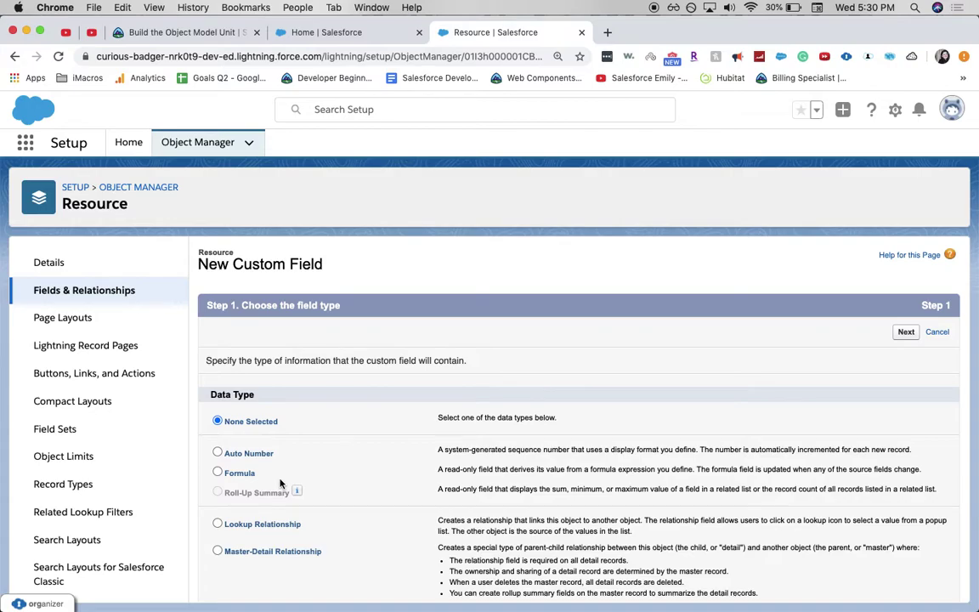
# - Choose Number as the new Resource field's data type
pyautogui.scroll(-3, 268, 491)
pyautogui.scroll(-10, 269, 491)
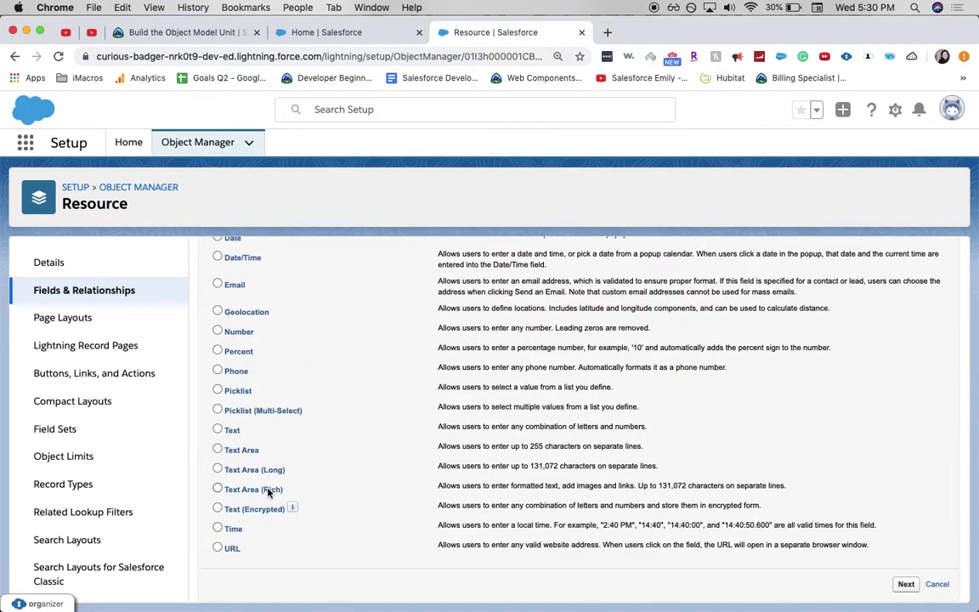
pyautogui.scroll(1, 268, 491)
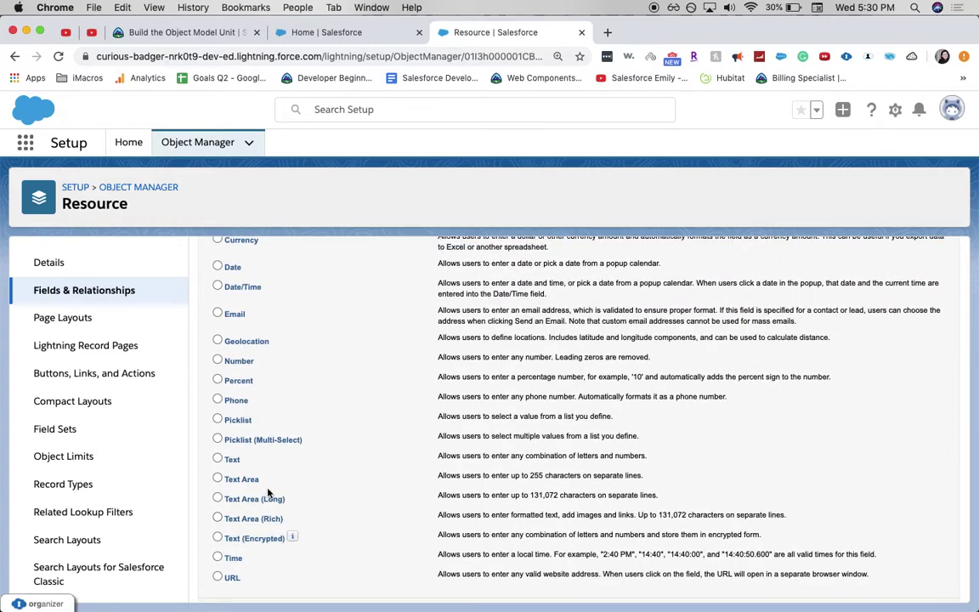
pyautogui.scroll(2, 268, 491)
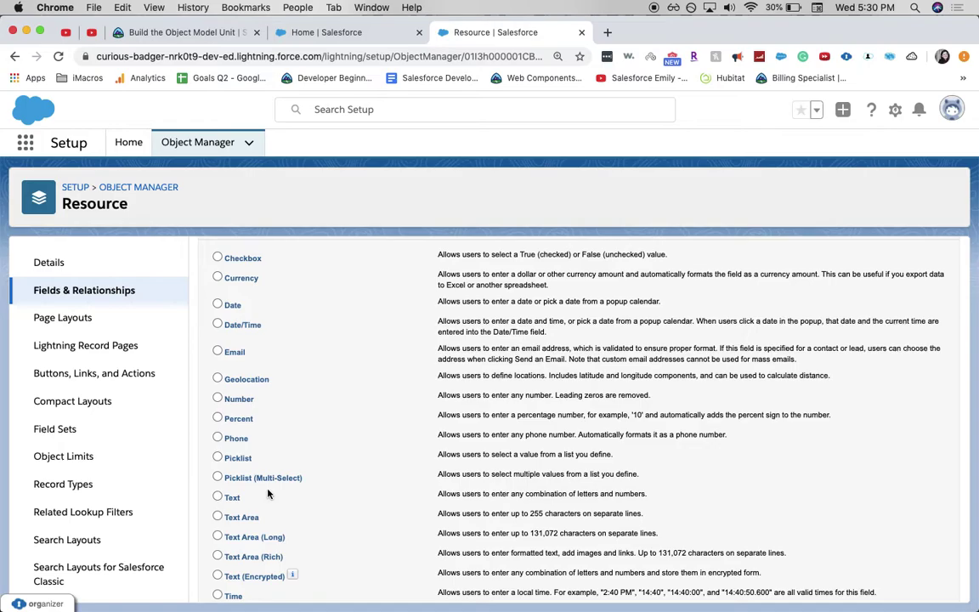
pyautogui.scroll(10, 269, 491)
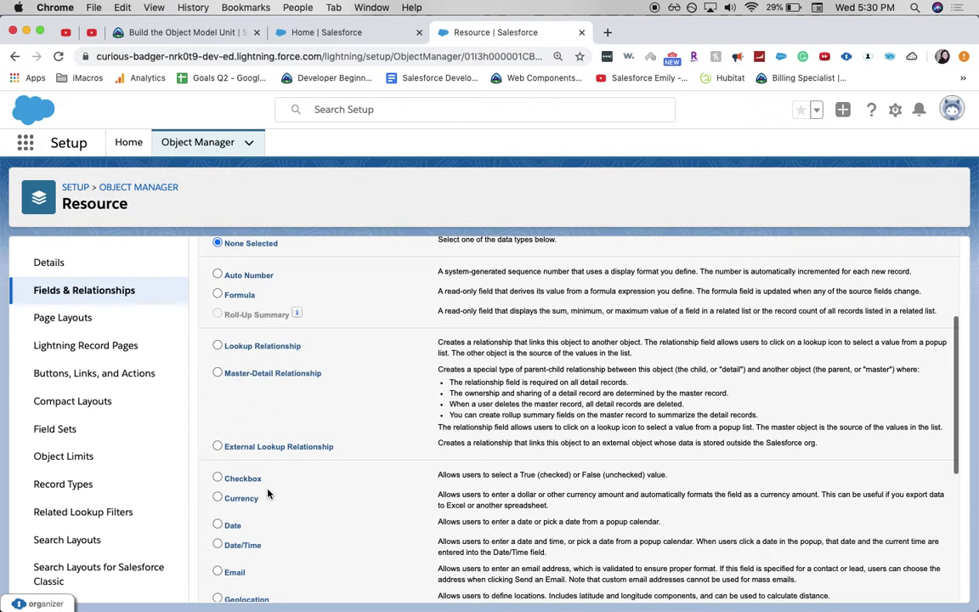
pyautogui.scroll(1, 269, 493)
pyautogui.scroll(-4, 269, 493)
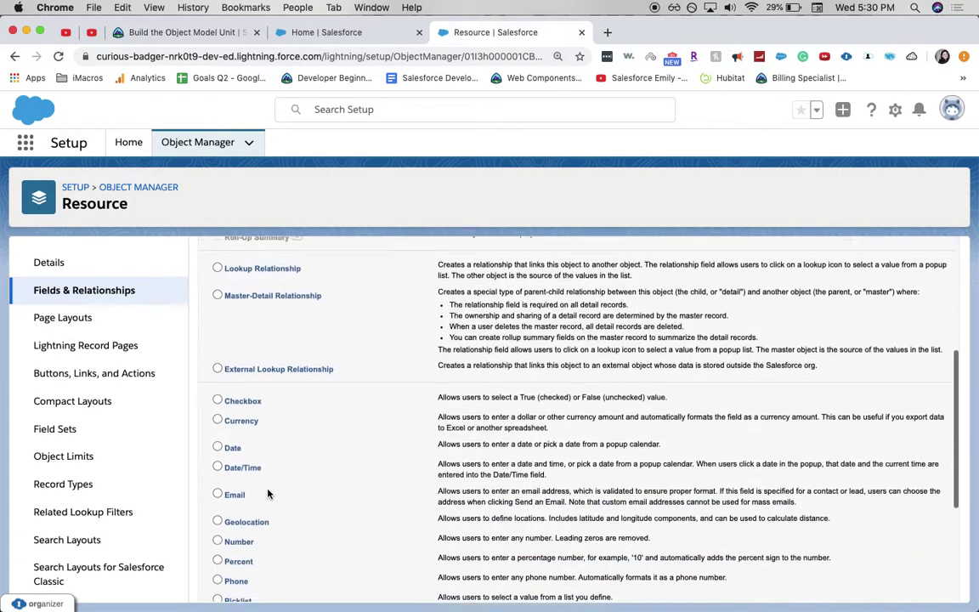
pyautogui.click(219, 475)
pyautogui.scroll(-5, 976, 598)
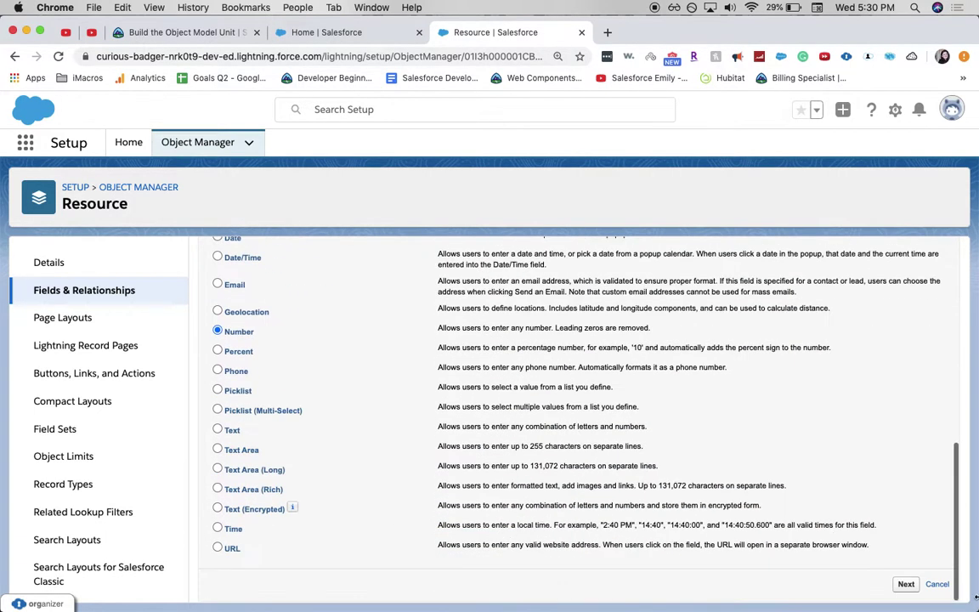
pyautogui.click(898, 586)
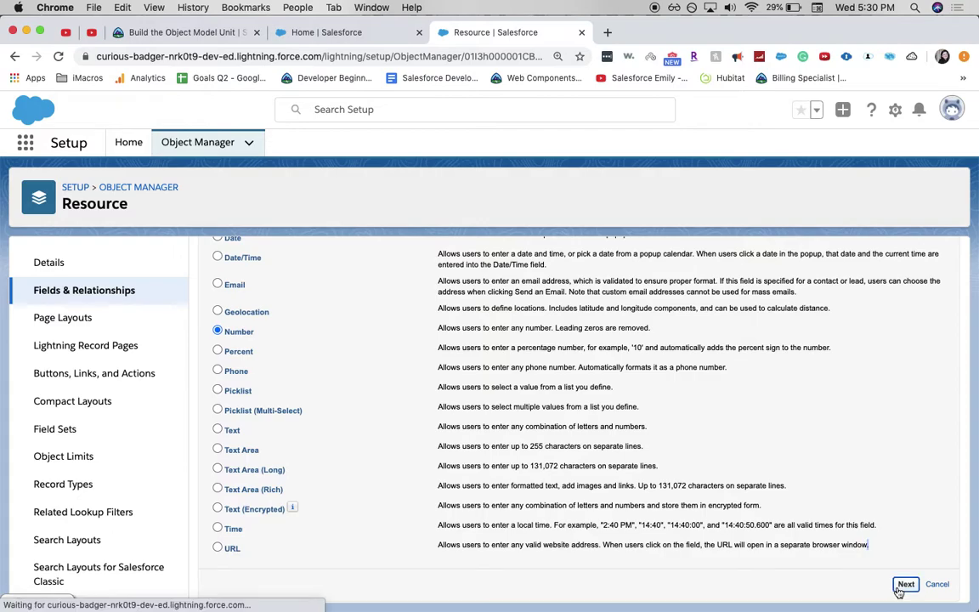
# - Label it Quantity with length 18 and 0 decimals, then Save & New
pyautogui.click(412, 366)
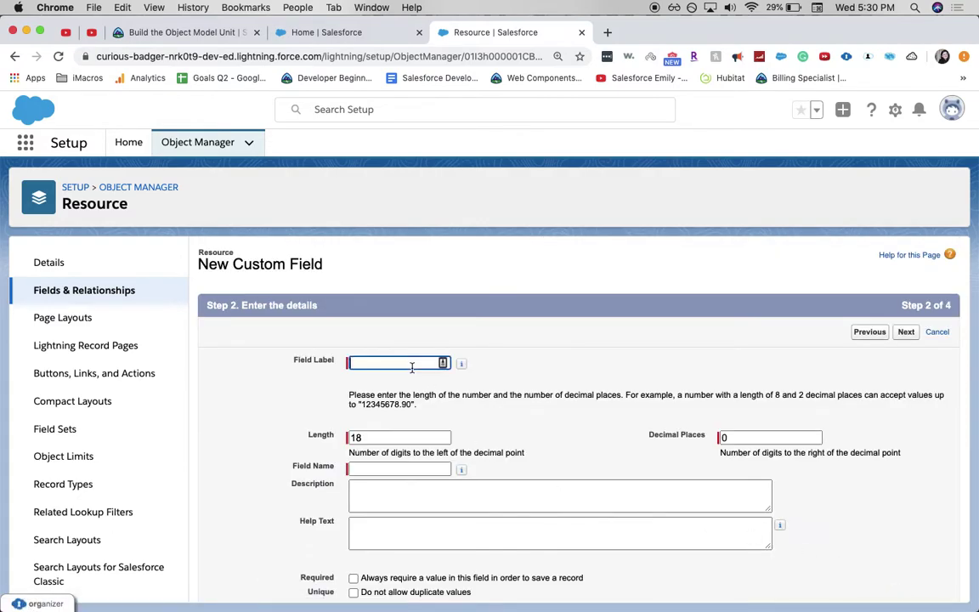
pyautogui.write('Quantity')
pyautogui.press('Tab')
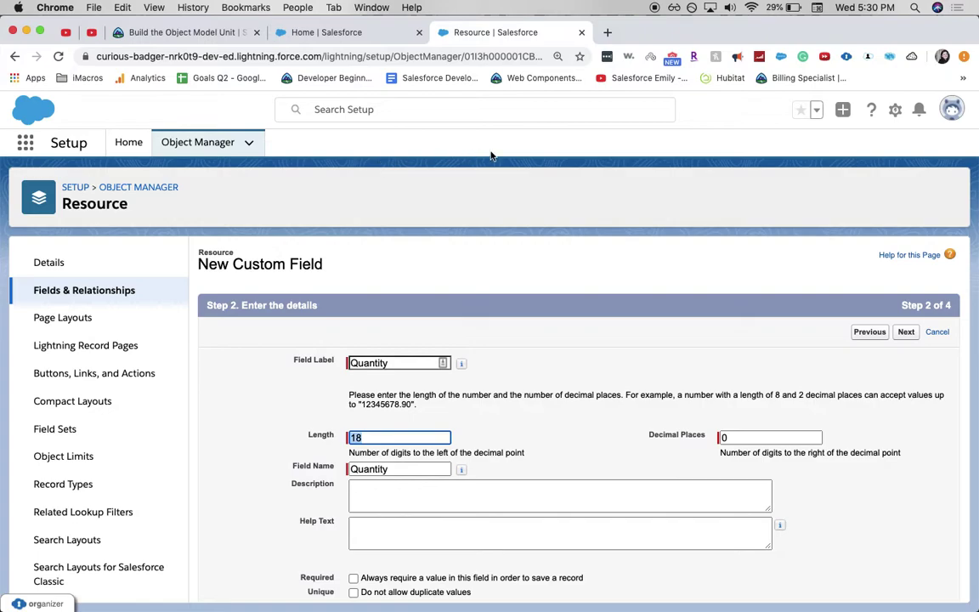
pyautogui.click(906, 333)
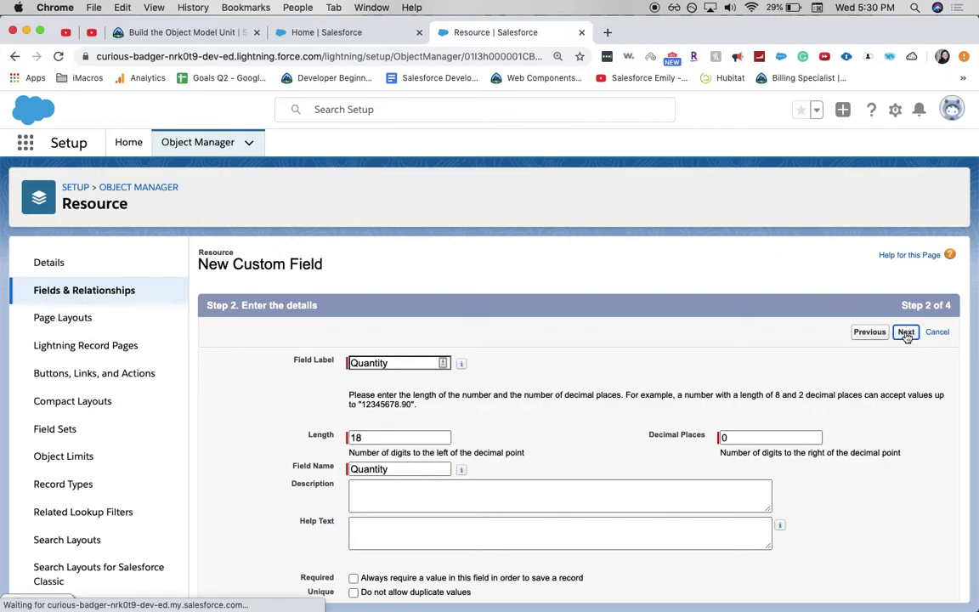
pyautogui.click(906, 332)
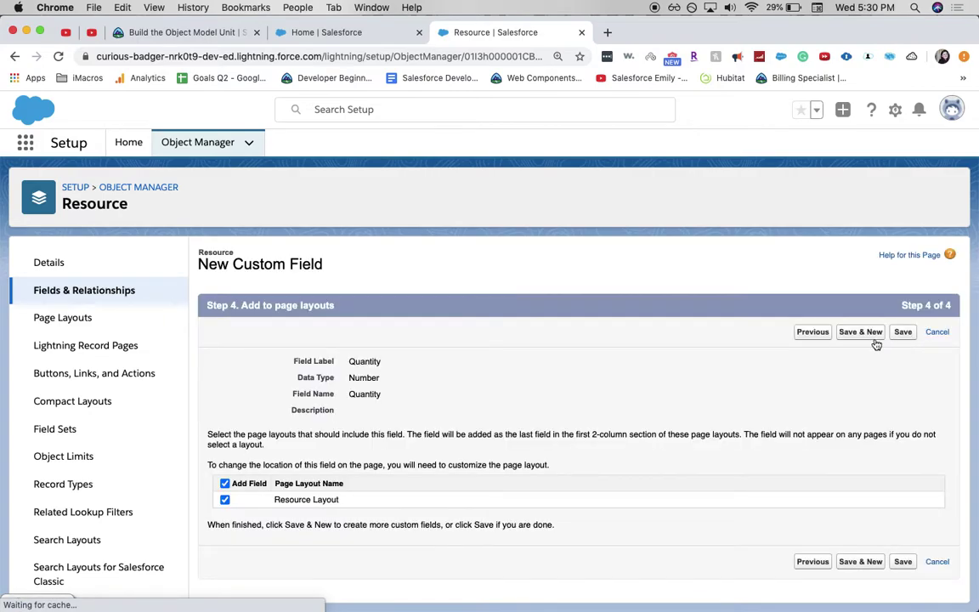
pyautogui.click(872, 338)
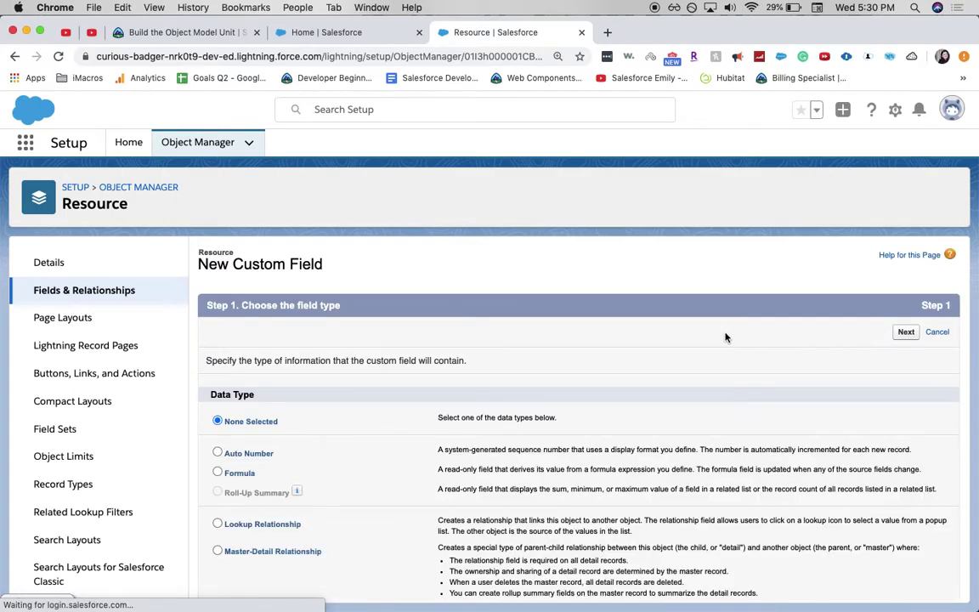
# - Choose Percent as the next Resource field's data type
pyautogui.scroll(-1, 263, 468)
pyautogui.scroll(-4, 260, 469)
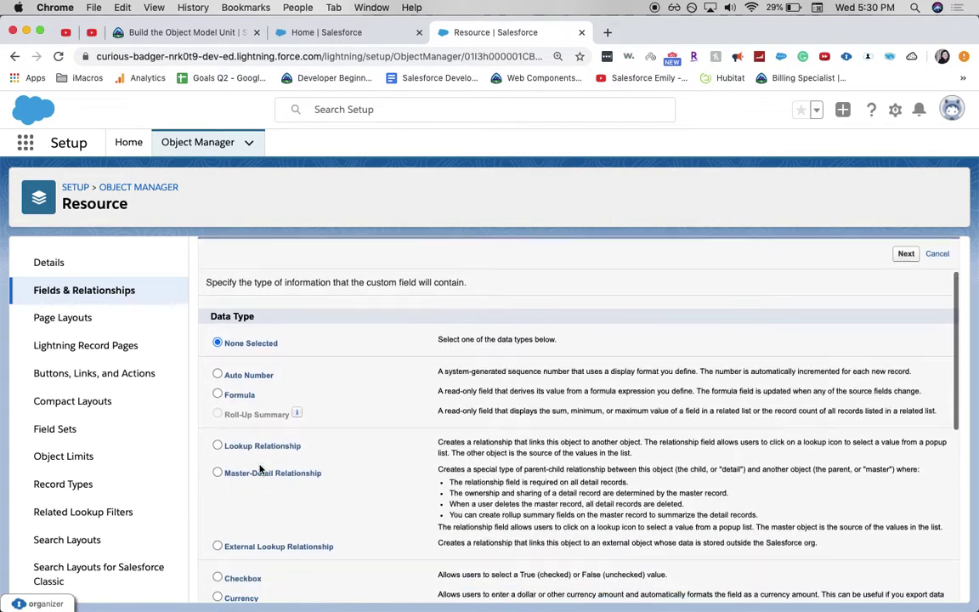
pyautogui.scroll(-5, 260, 500)
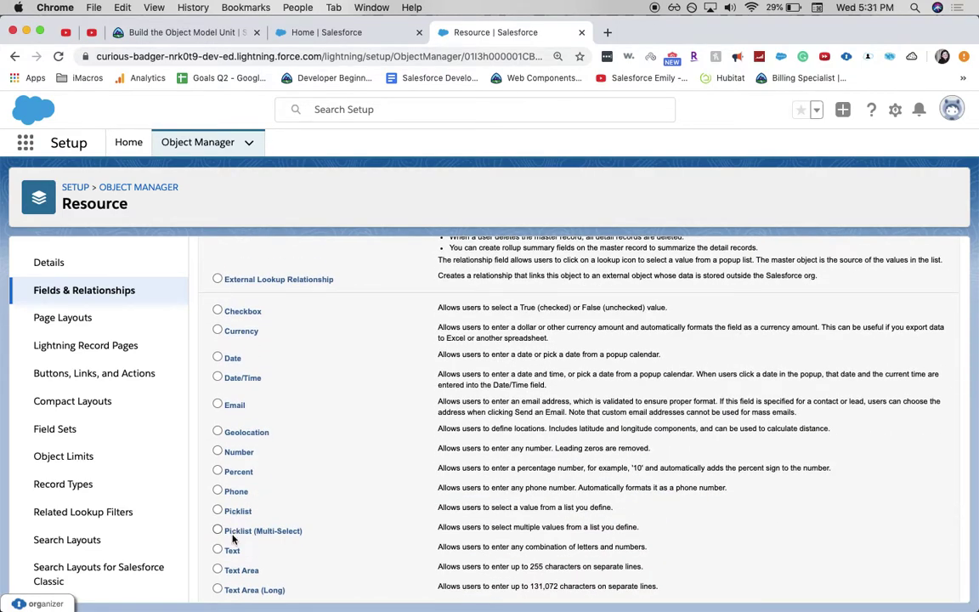
pyautogui.click(217, 471)
pyautogui.scroll(9, 839, 513)
pyautogui.click(903, 334)
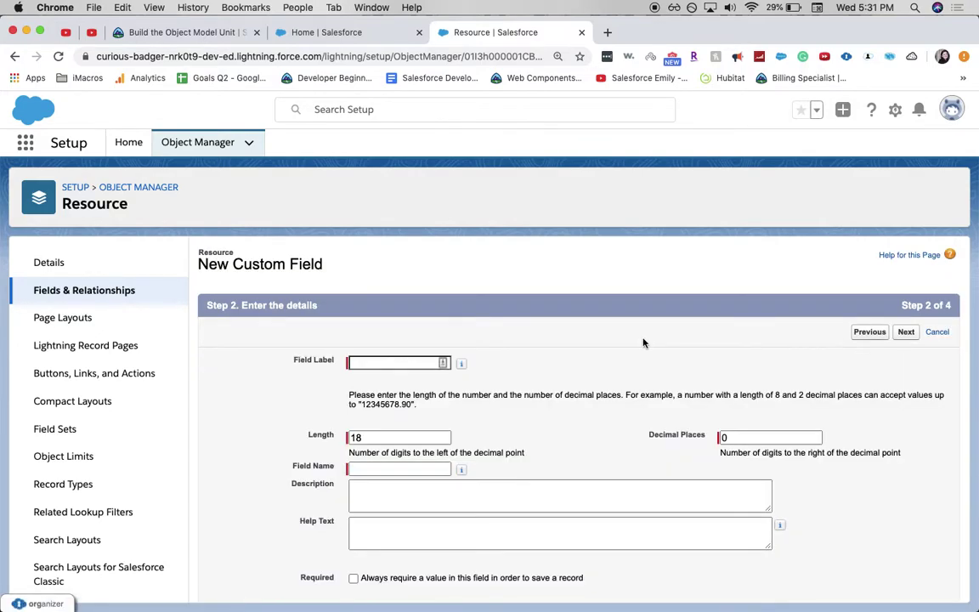
# - Label it Utilization, mark it required, keep defaults, then Save & New
pyautogui.write('Uti')
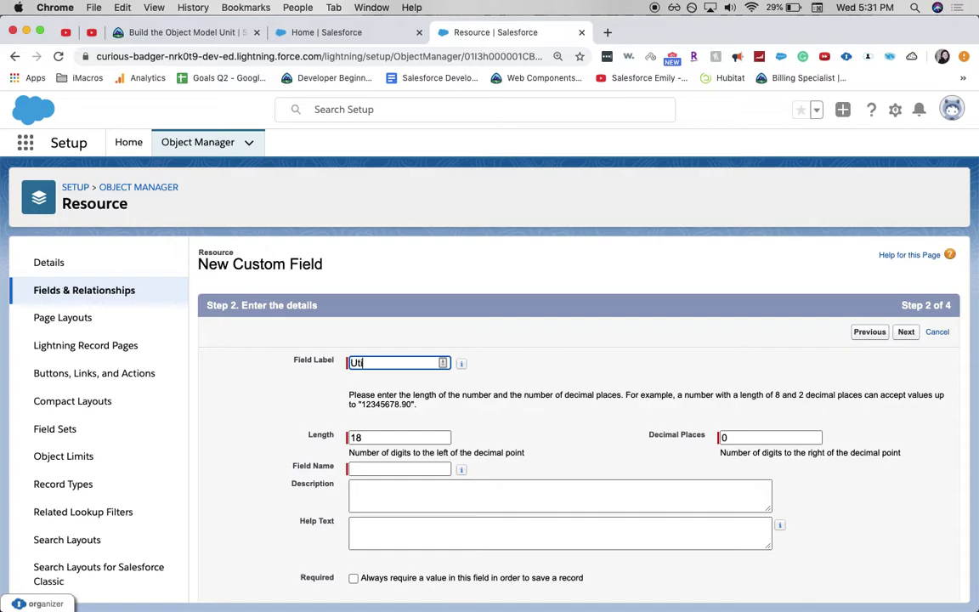
pyautogui.write('lization')
pyautogui.press('Tab')
pyautogui.press('Tab')
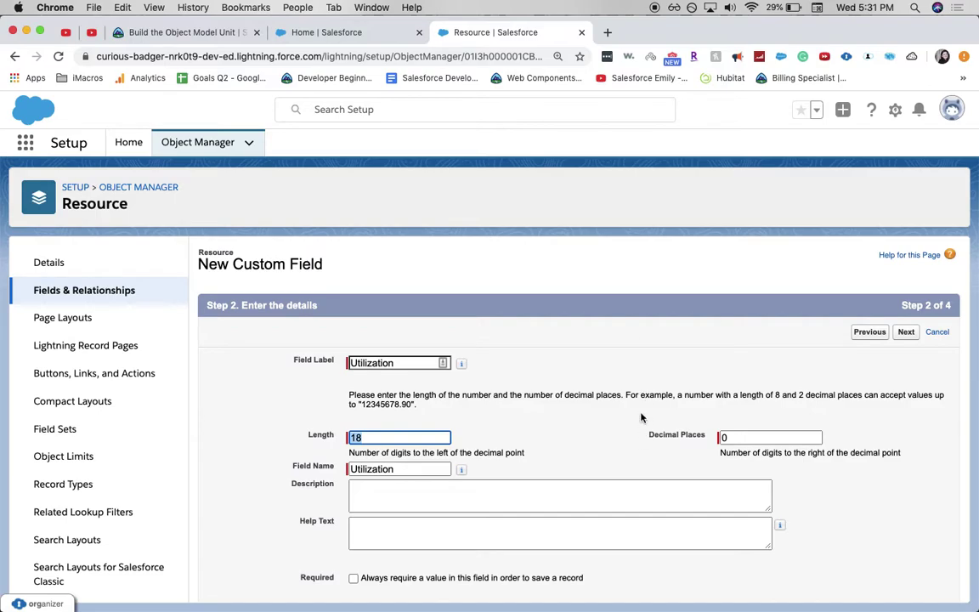
pyautogui.scroll(-1, 489, 434)
pyautogui.click(418, 549)
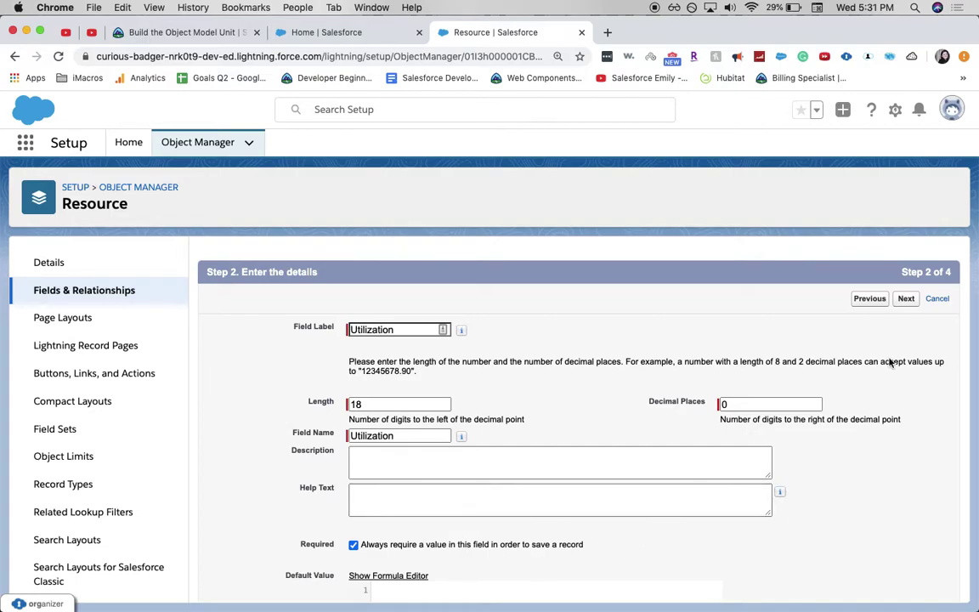
pyautogui.click(909, 301)
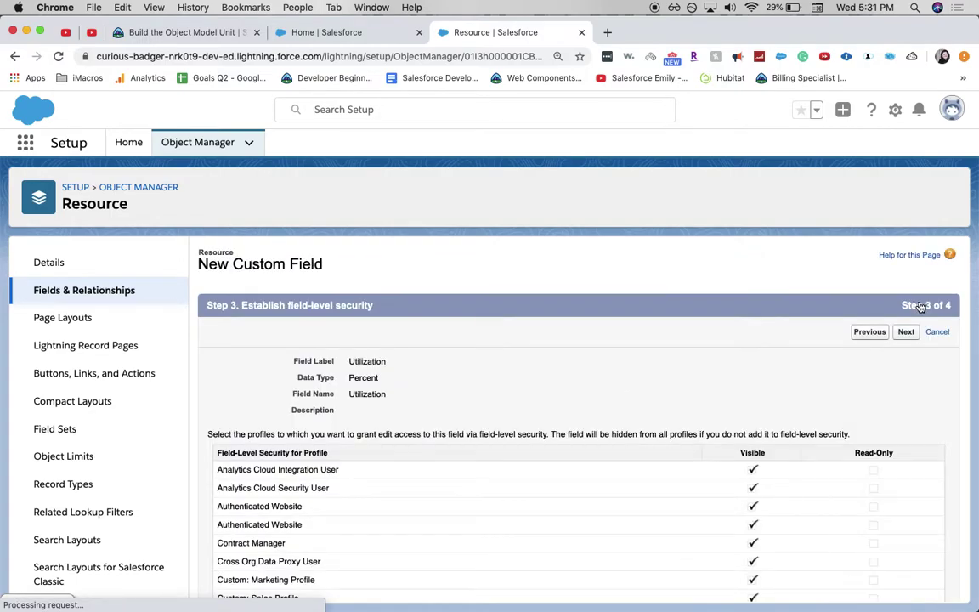
pyautogui.click(906, 333)
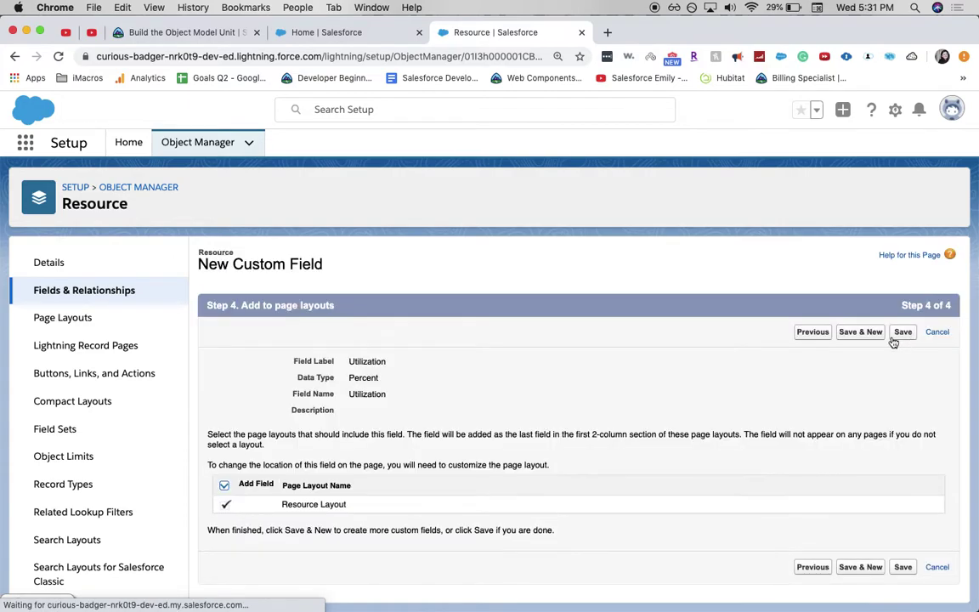
pyautogui.click(857, 336)
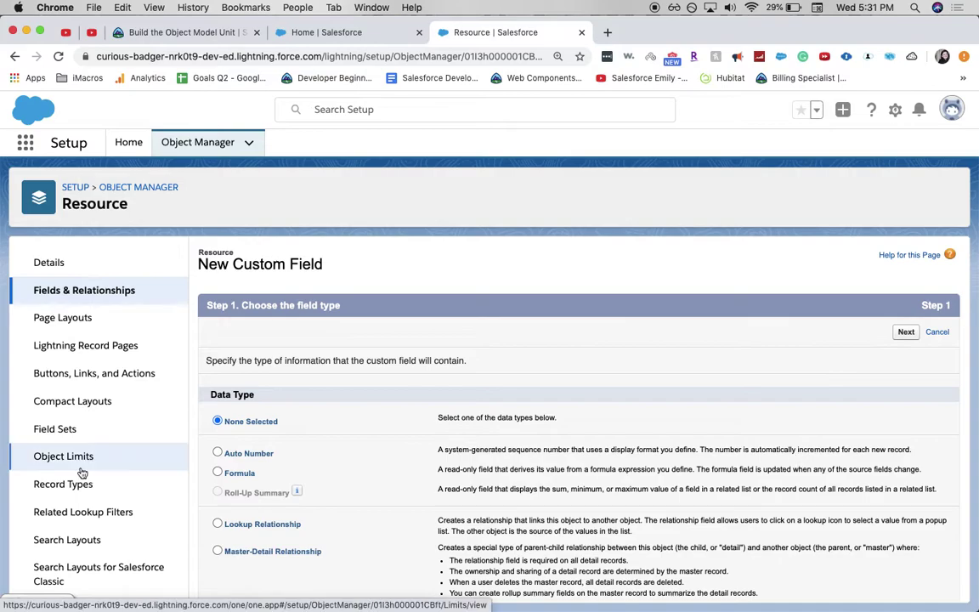
# - Make the new field a Master-Detail Relationship to Battle Station
pyautogui.scroll(-1, 312, 506)
pyautogui.scroll(-1, 312, 506)
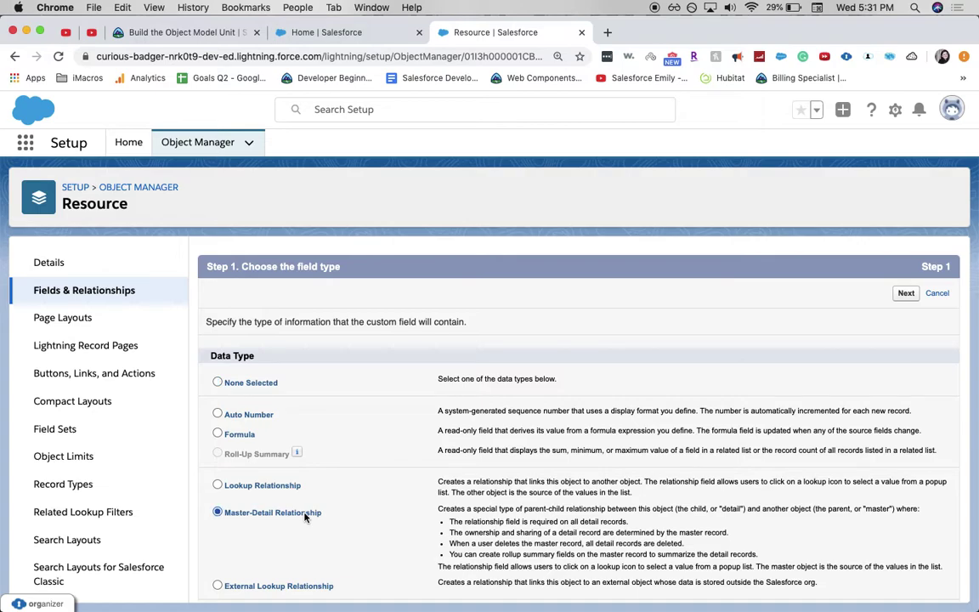
pyautogui.click(906, 295)
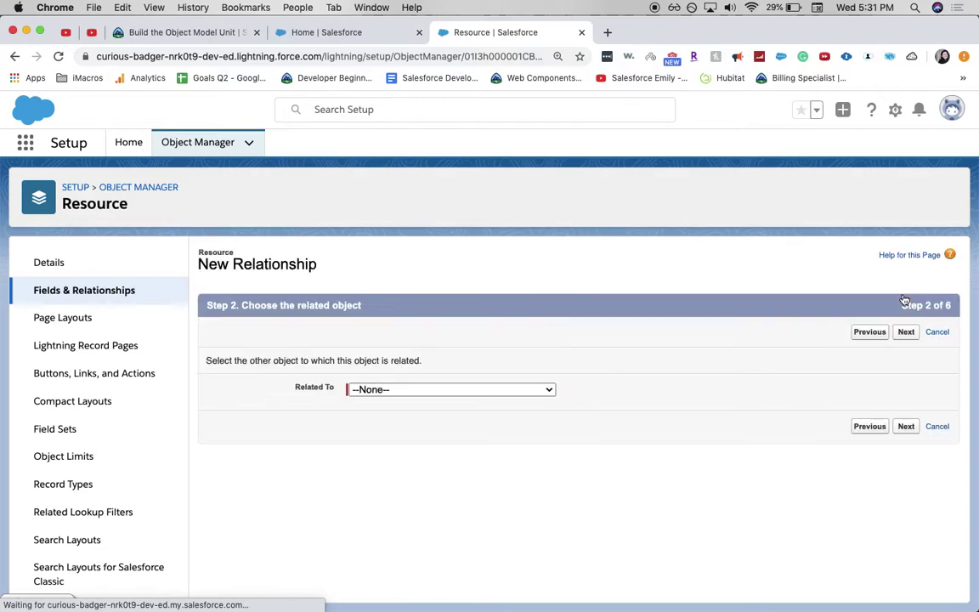
pyautogui.click(486, 388)
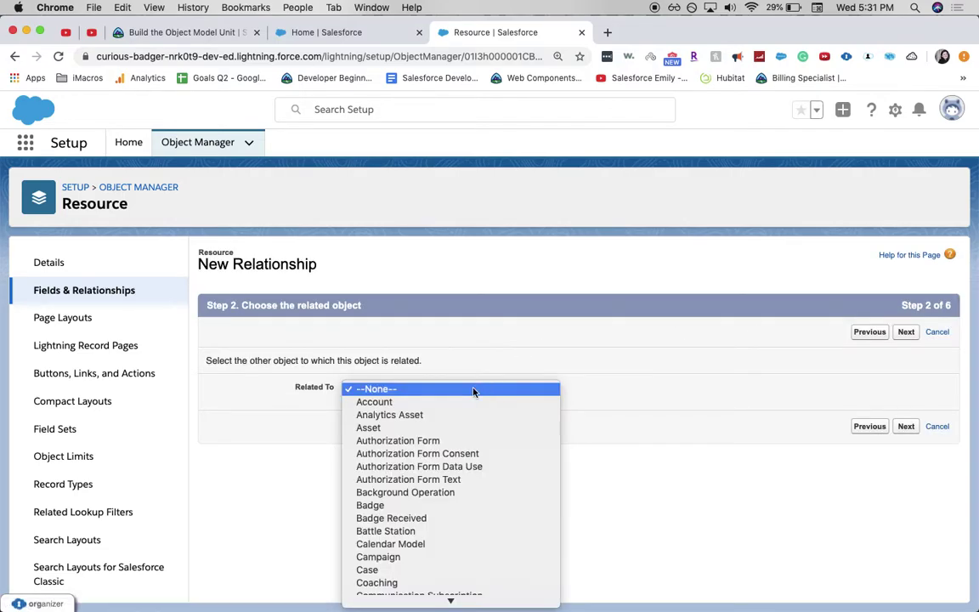
pyautogui.click(424, 530)
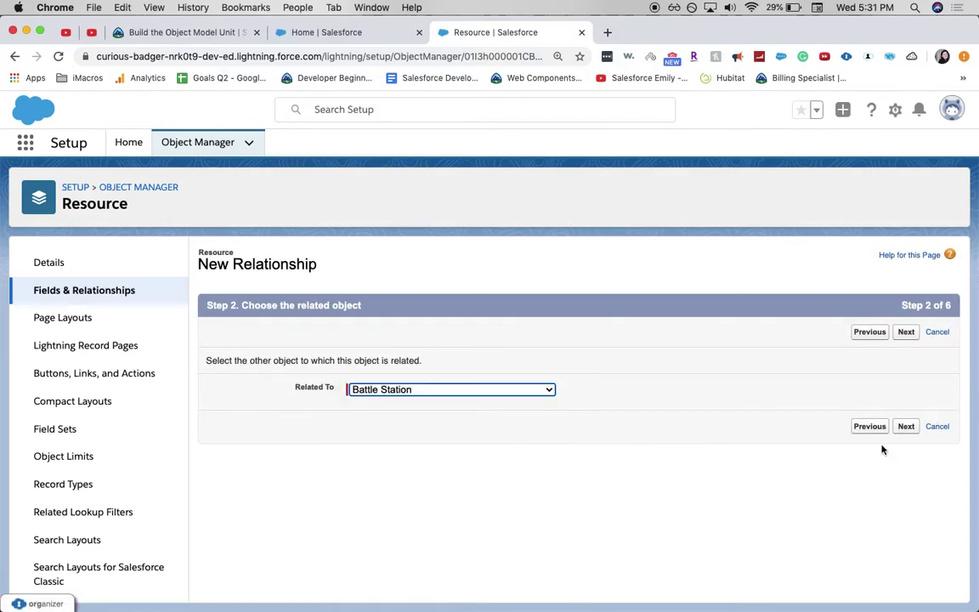
pyautogui.click(901, 428)
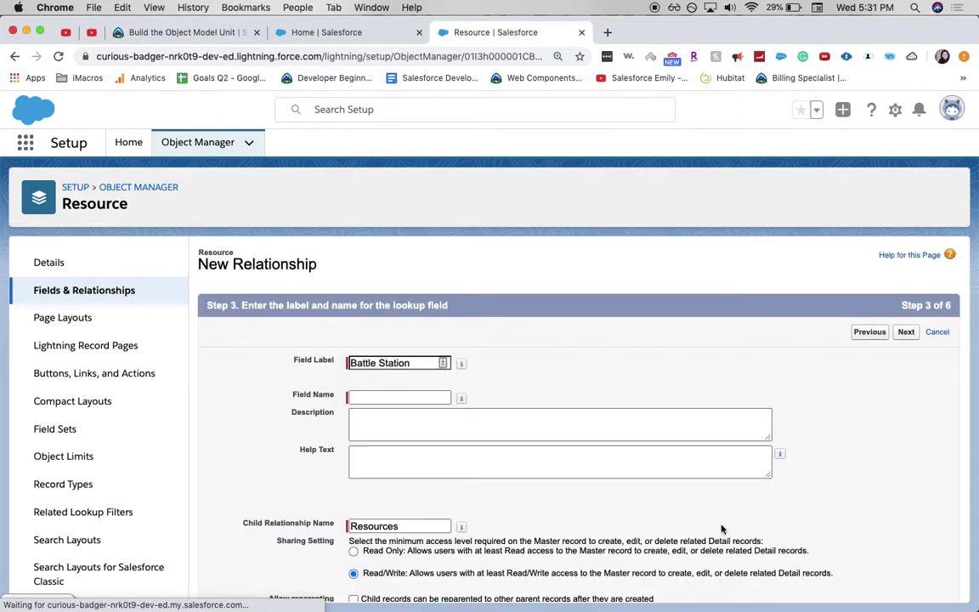
# - Accept the Battle Station label, defaults, and Resources related list, then save
pyautogui.click(395, 426)
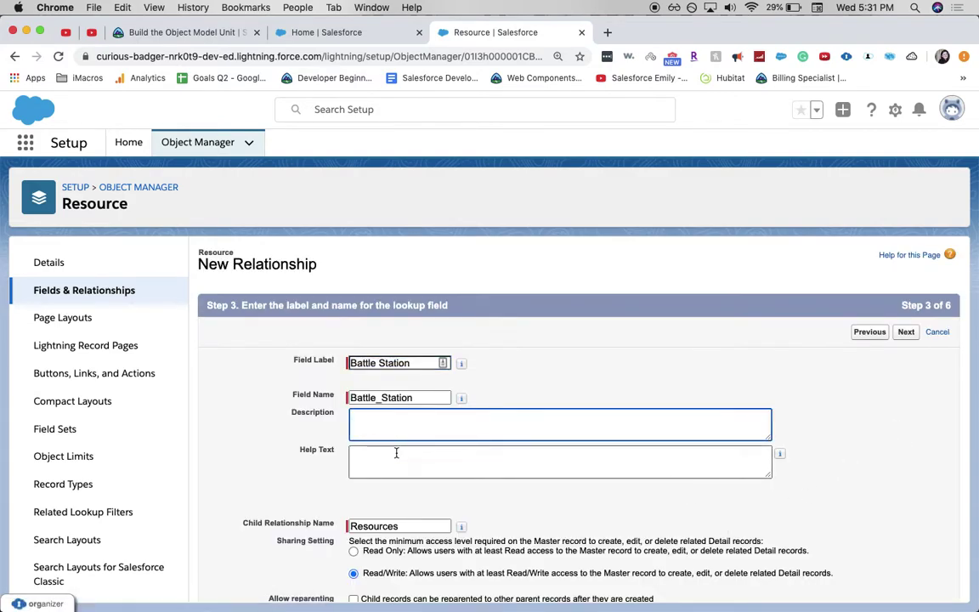
pyautogui.scroll(-1, 396, 453)
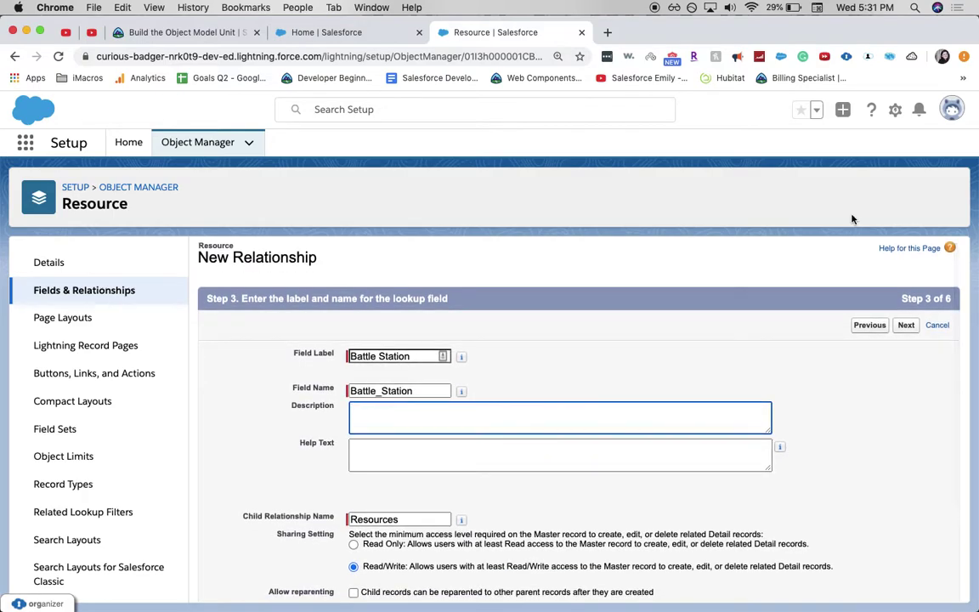
pyautogui.click(906, 324)
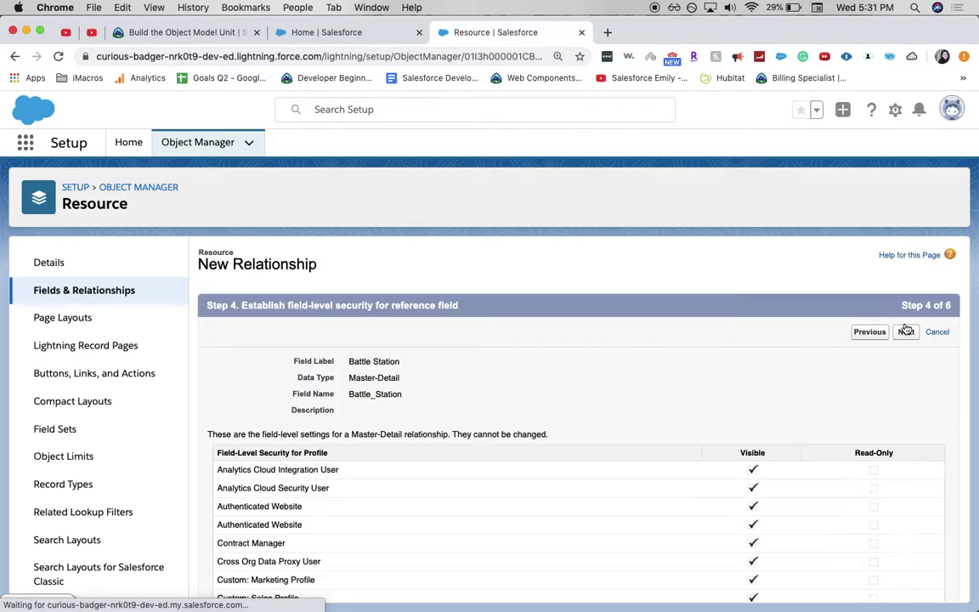
pyautogui.click(906, 331)
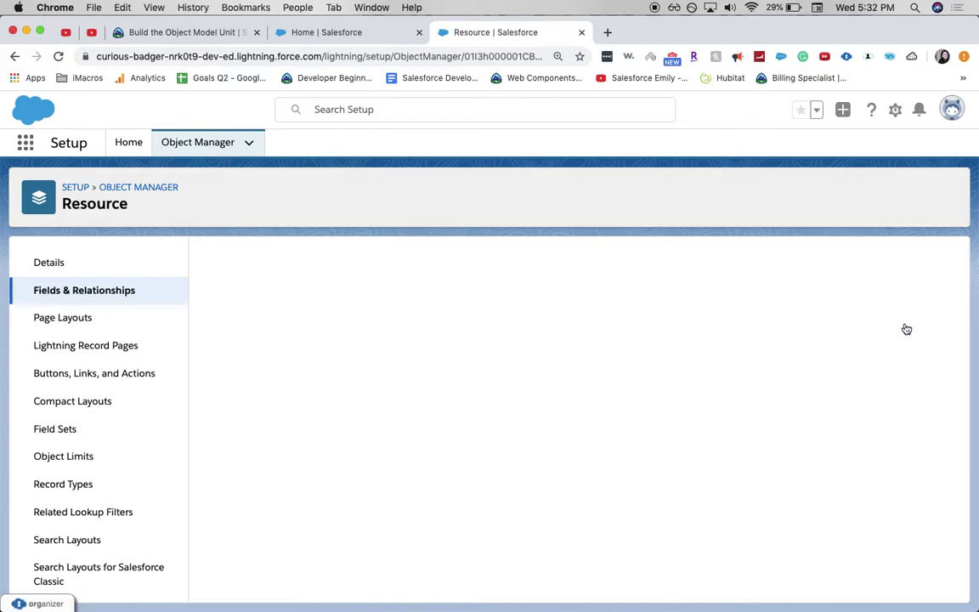
pyautogui.click(905, 332)
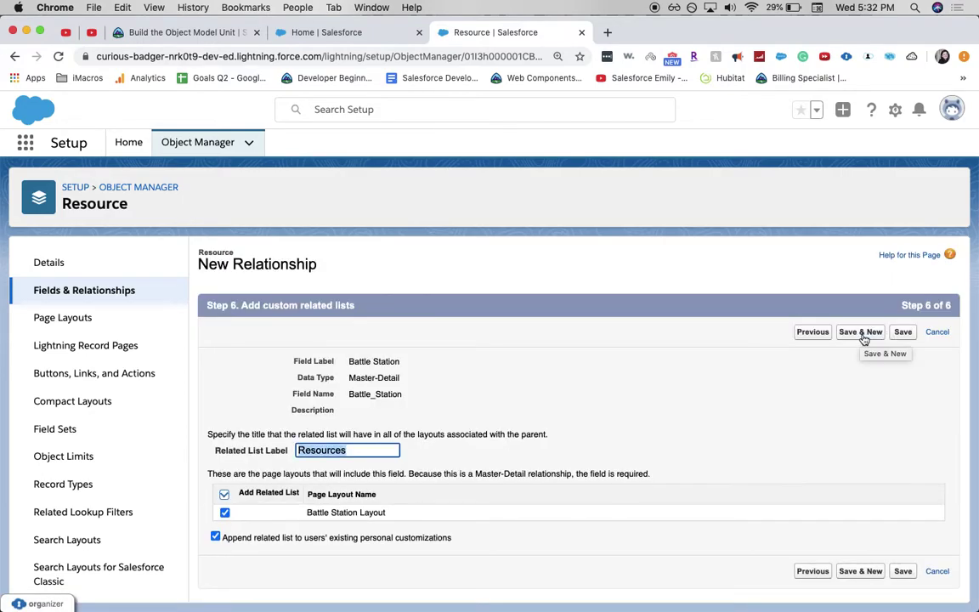
pyautogui.click(906, 332)
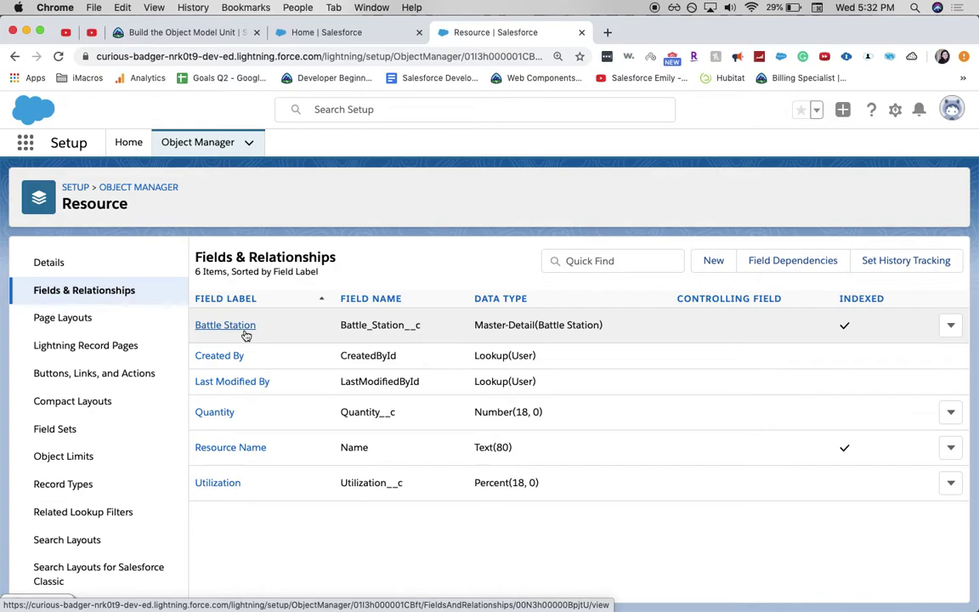
# - Edit Resource's Quantity field, tick Required under General Options, and save it
pyautogui.click(204, 411)
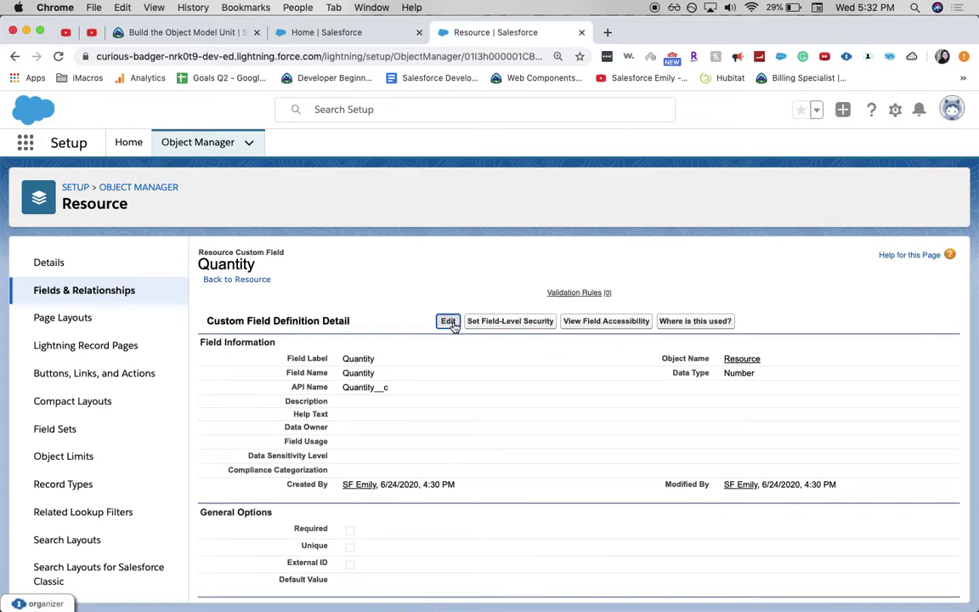
pyautogui.click(452, 324)
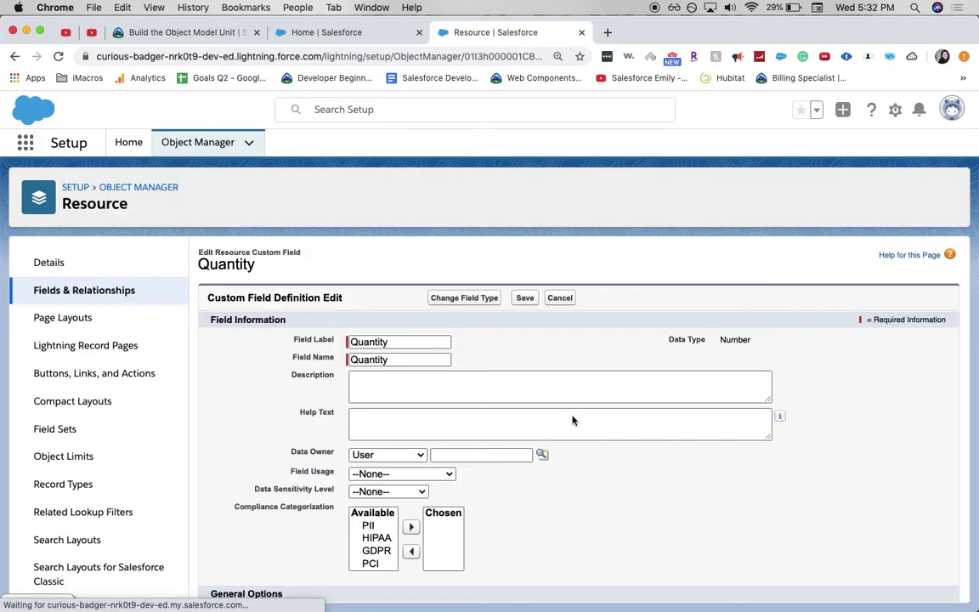
pyautogui.scroll(-3, 571, 420)
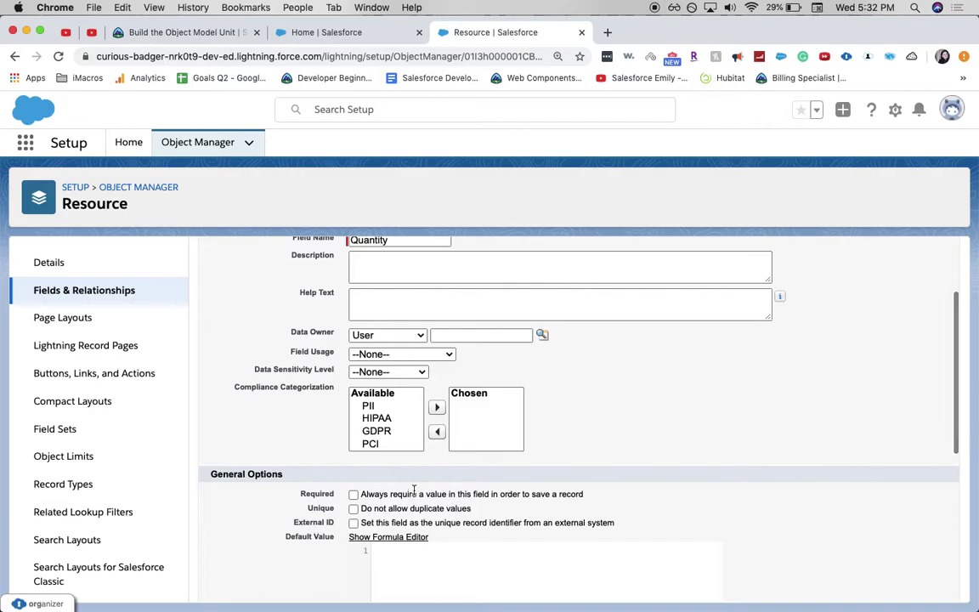
pyautogui.click(353, 494)
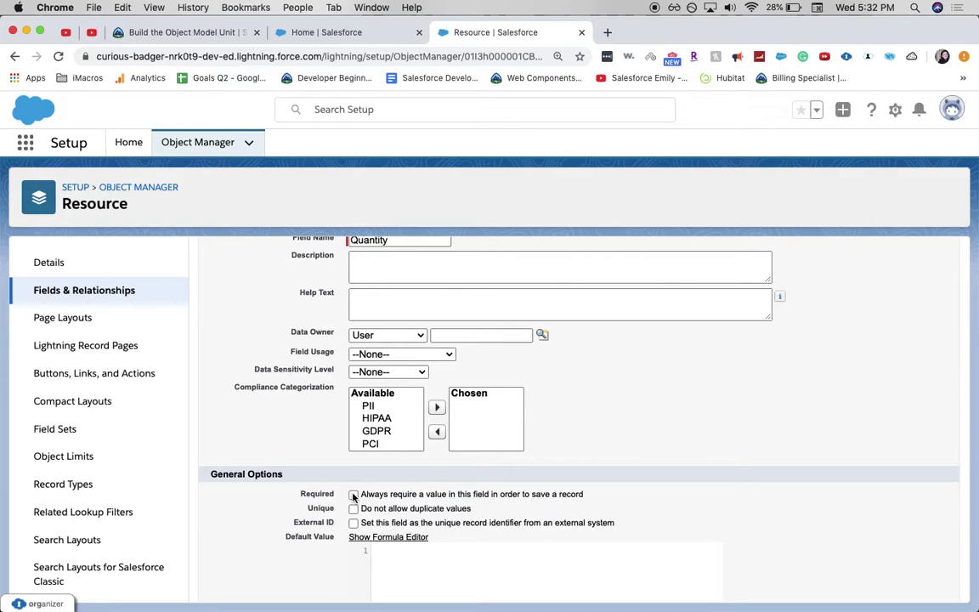
pyautogui.scroll(3, 869, 340)
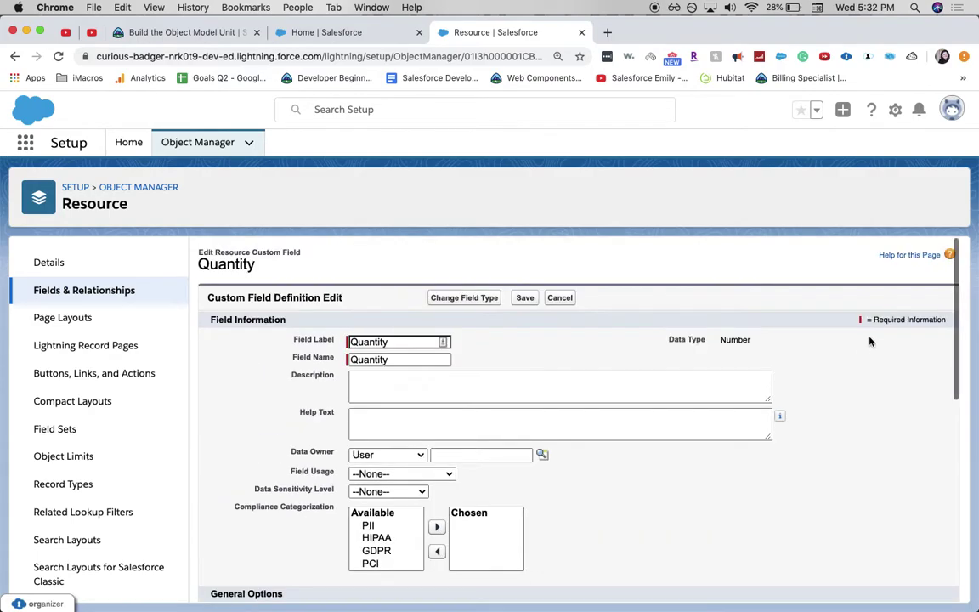
pyautogui.click(530, 298)
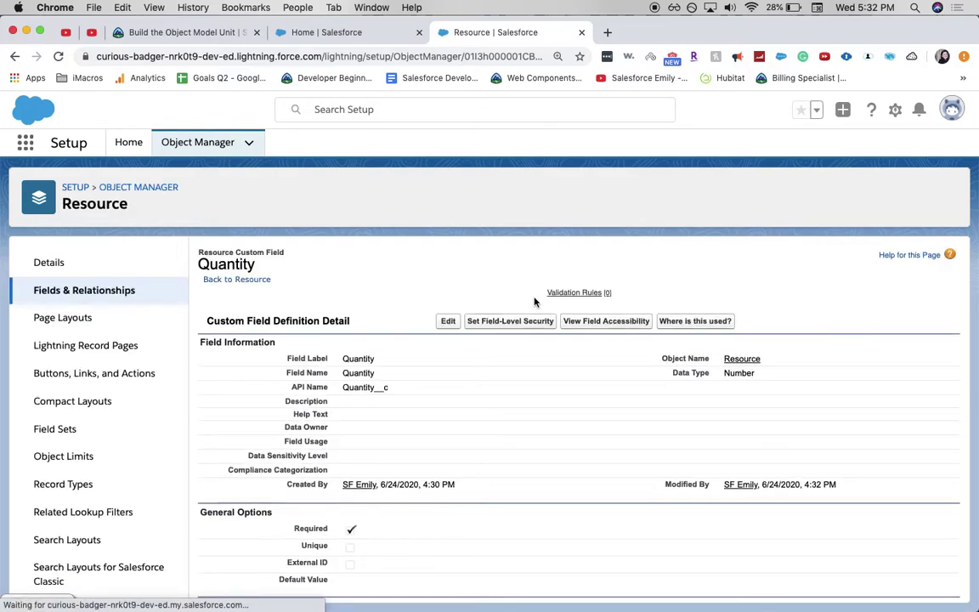
pyautogui.click(194, 145)
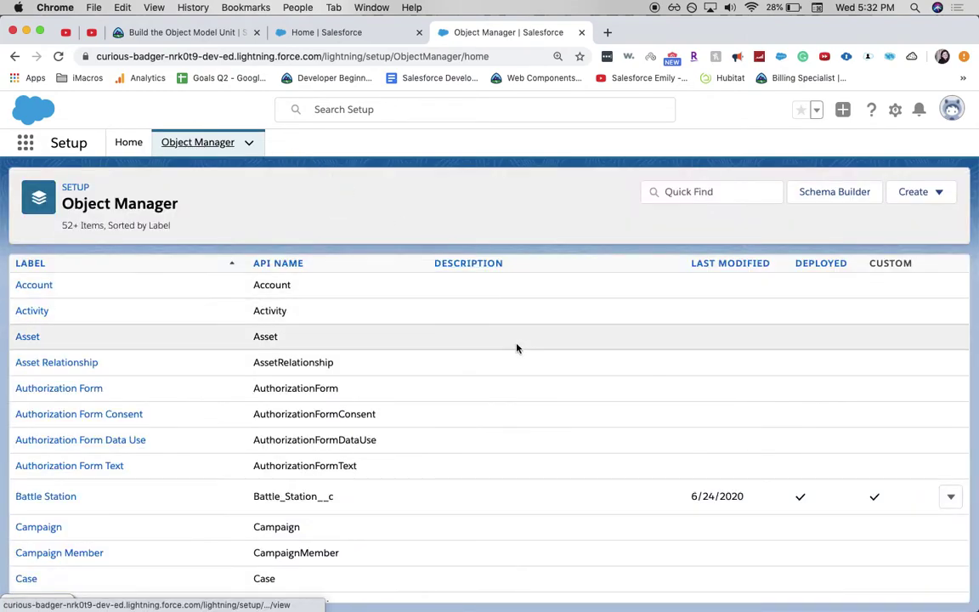
# - Create and save the Supply custom object with label Supply and plural label Supplies
pyautogui.click(807, 202)
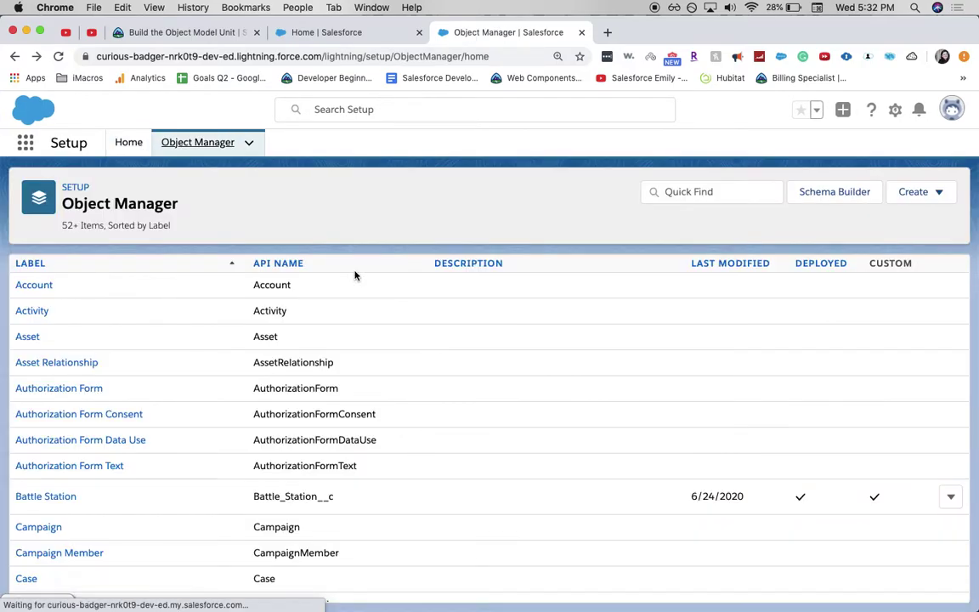
pyautogui.click(930, 192)
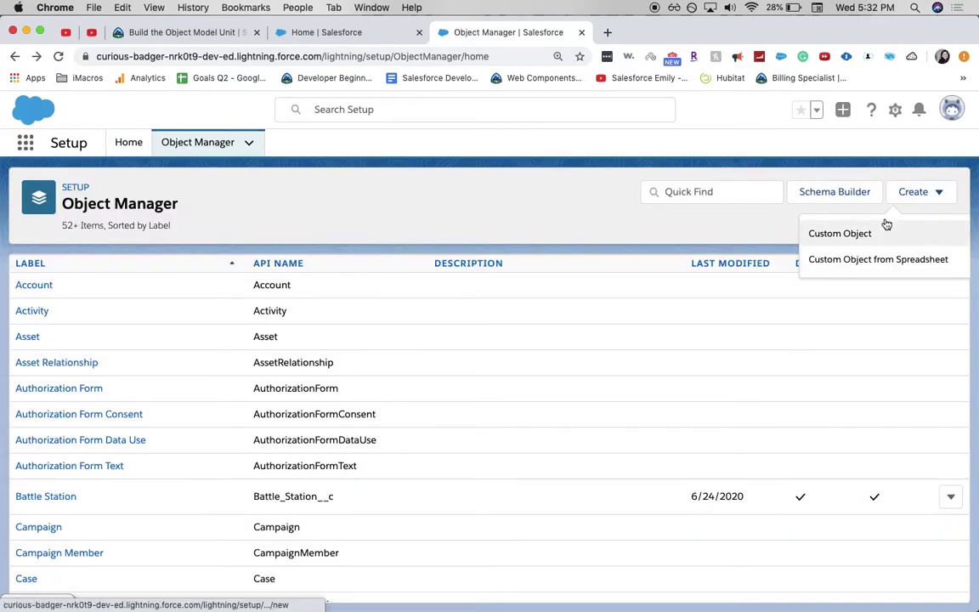
pyautogui.click(826, 232)
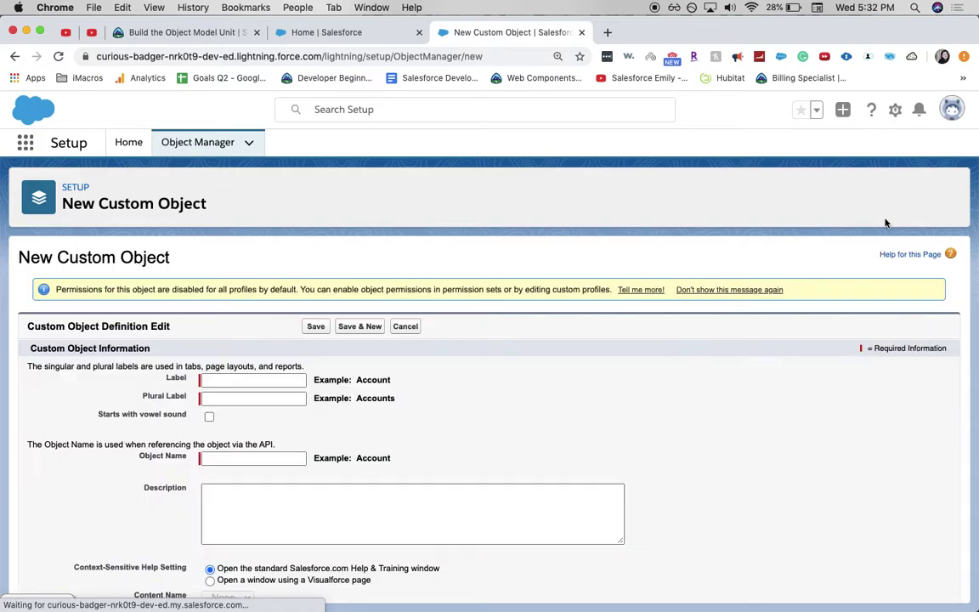
pyautogui.write('S')
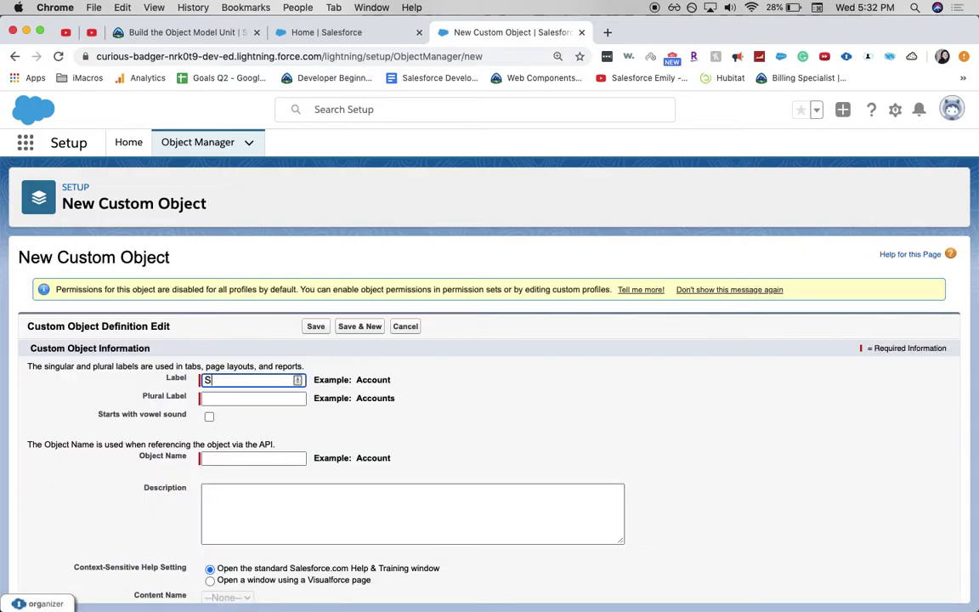
pyautogui.write('upply')
pyautogui.press('Tab')
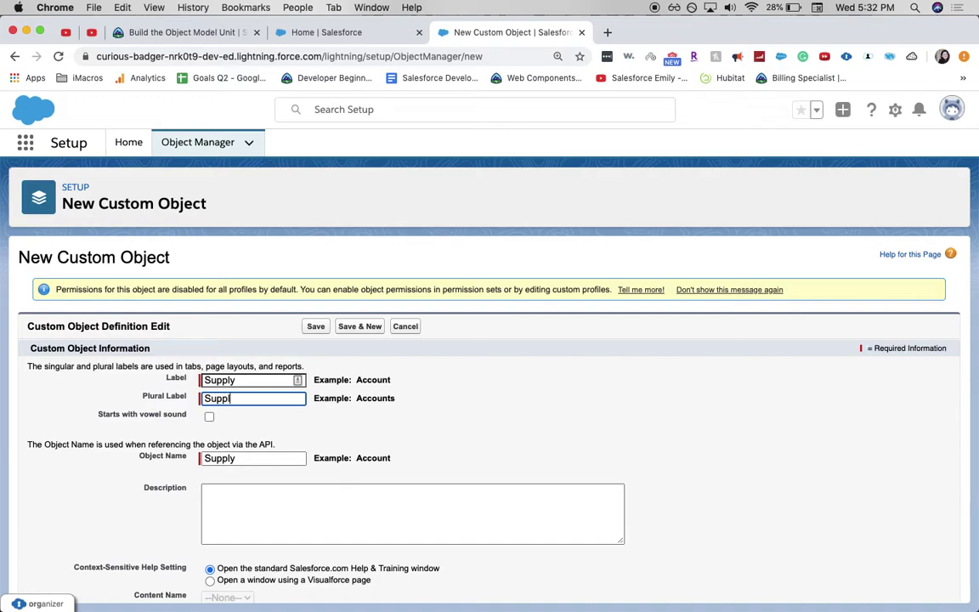
pyautogui.scroll(-7, 771, 411)
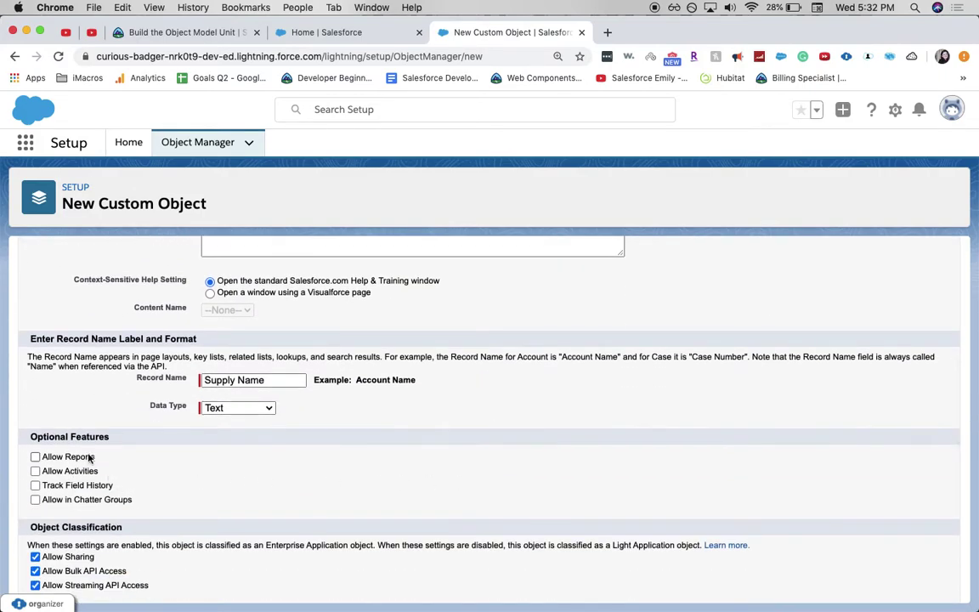
pyautogui.scroll(-5, 753, 305)
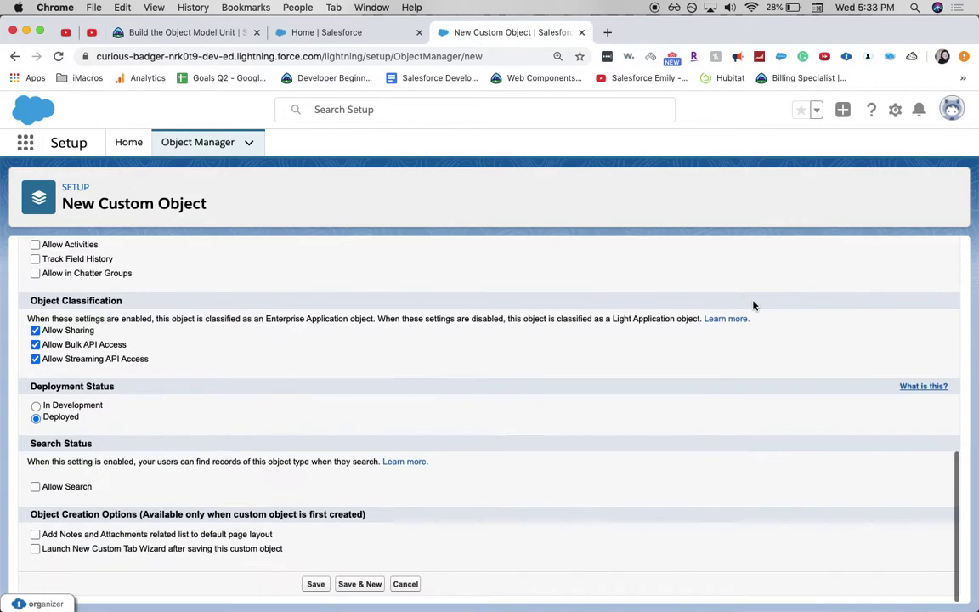
pyautogui.click(315, 584)
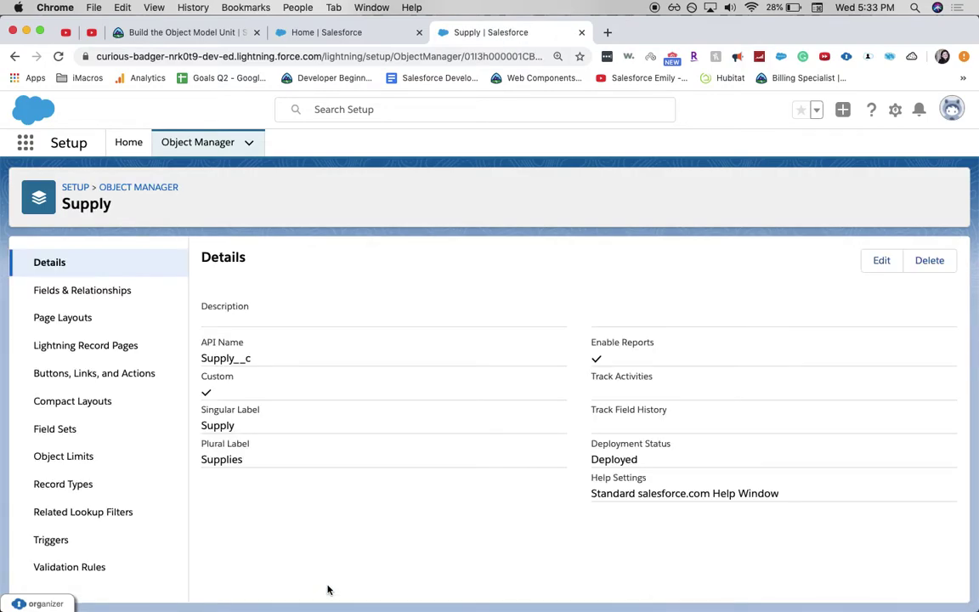
# - Start a new custom object tab for the Supply object using the Box tab style
pyautogui.click(126, 142)
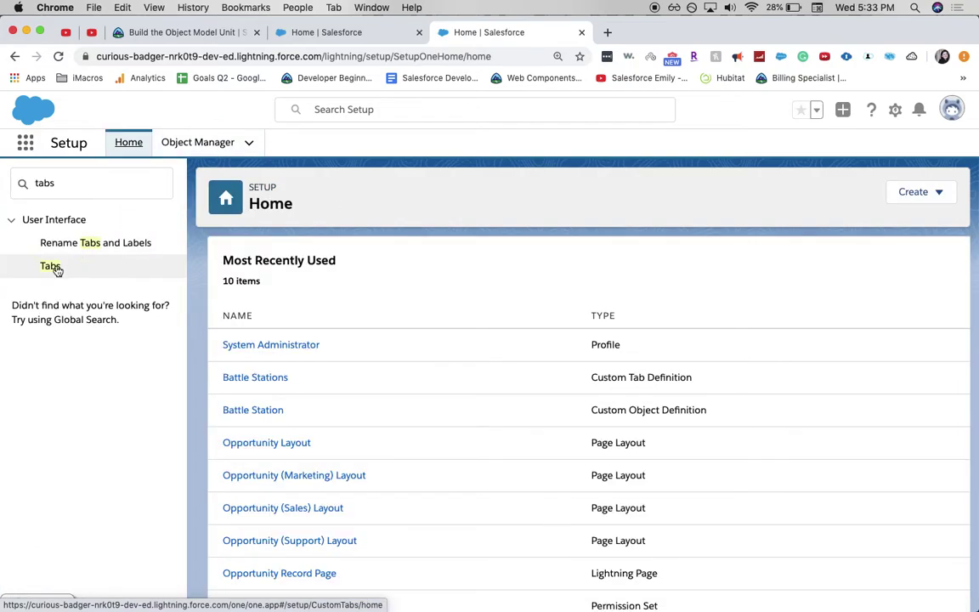
pyautogui.click(56, 268)
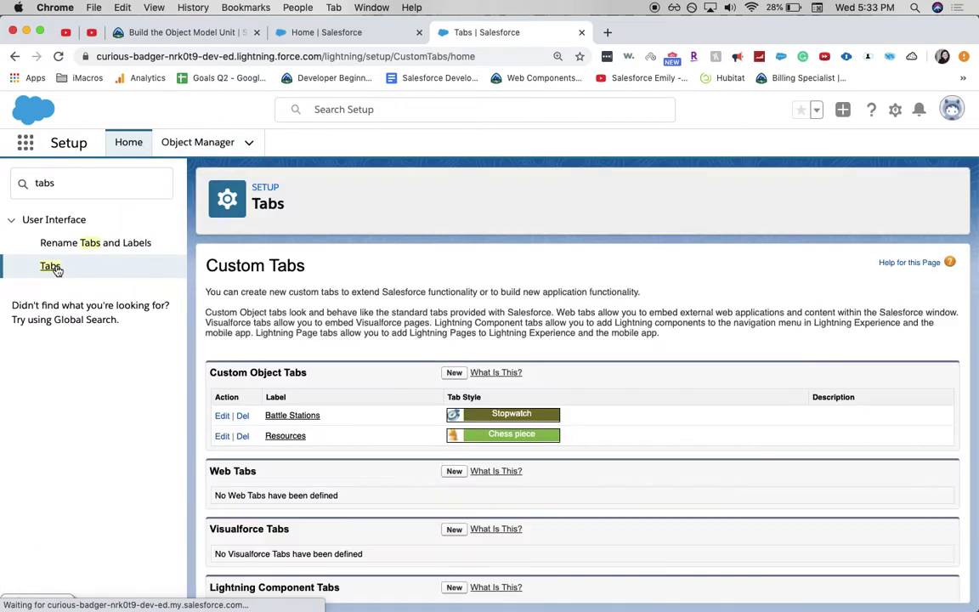
pyautogui.click(455, 372)
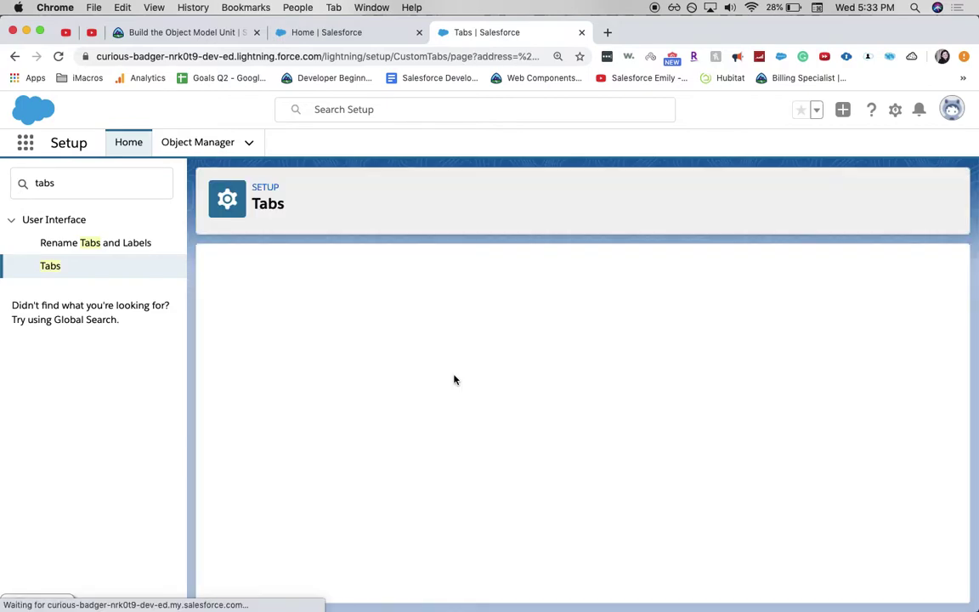
pyautogui.click(381, 383)
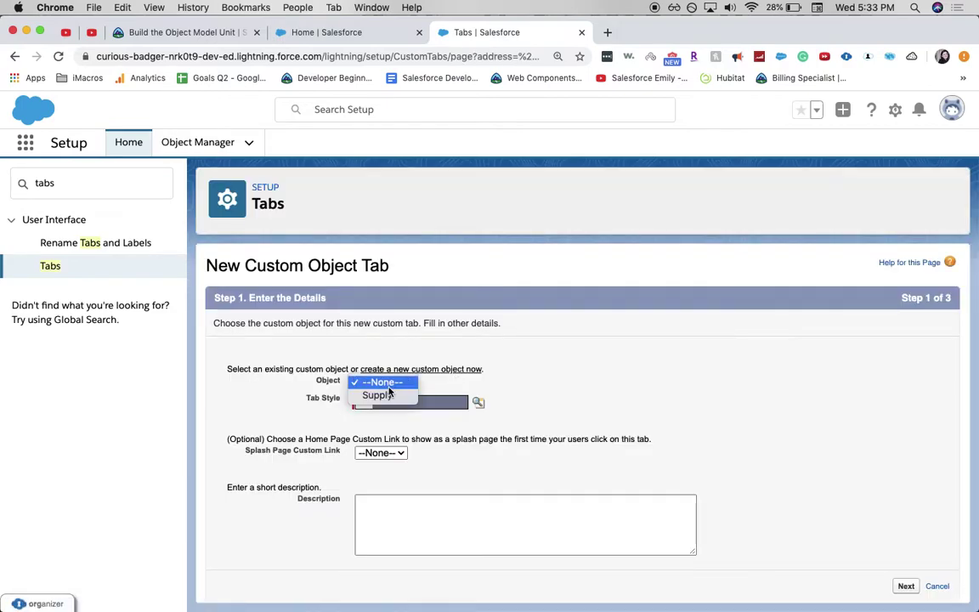
pyautogui.click(383, 395)
pyautogui.click(404, 407)
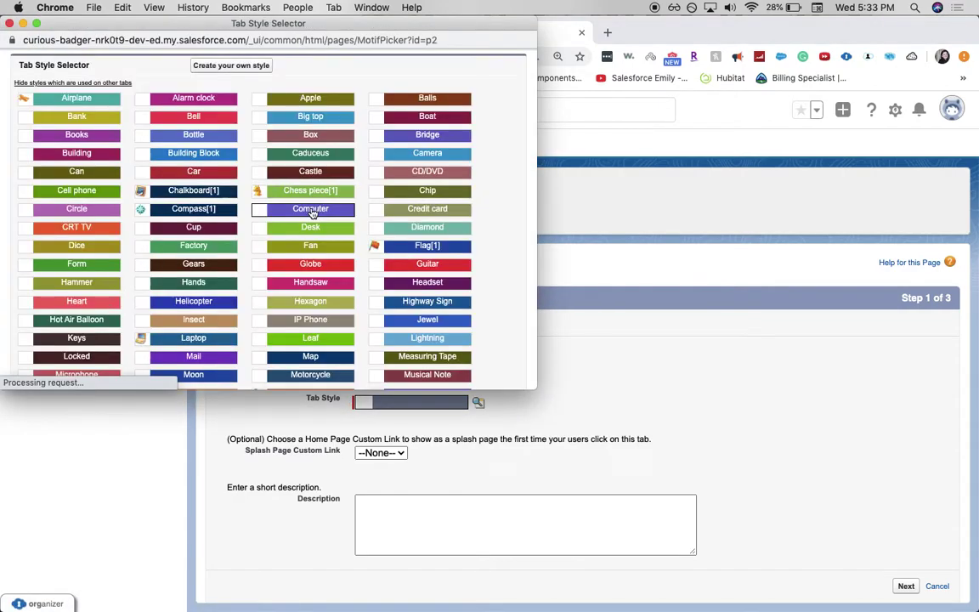
pyautogui.click(278, 135)
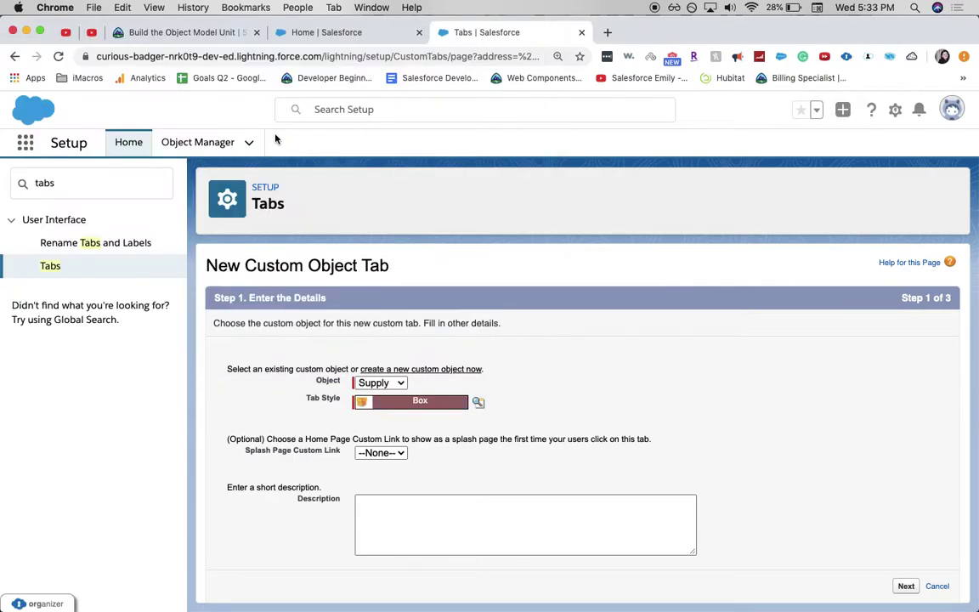
# - Keep the default profile visibility and custom app inclusion, and save the Supplies tab
pyautogui.click(906, 586)
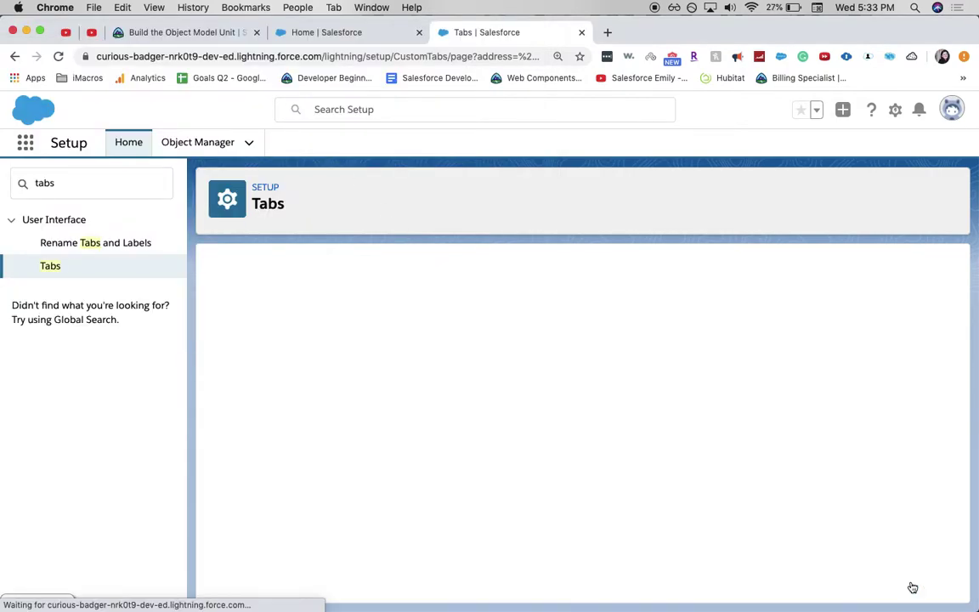
pyautogui.scroll(-10, 704, 387)
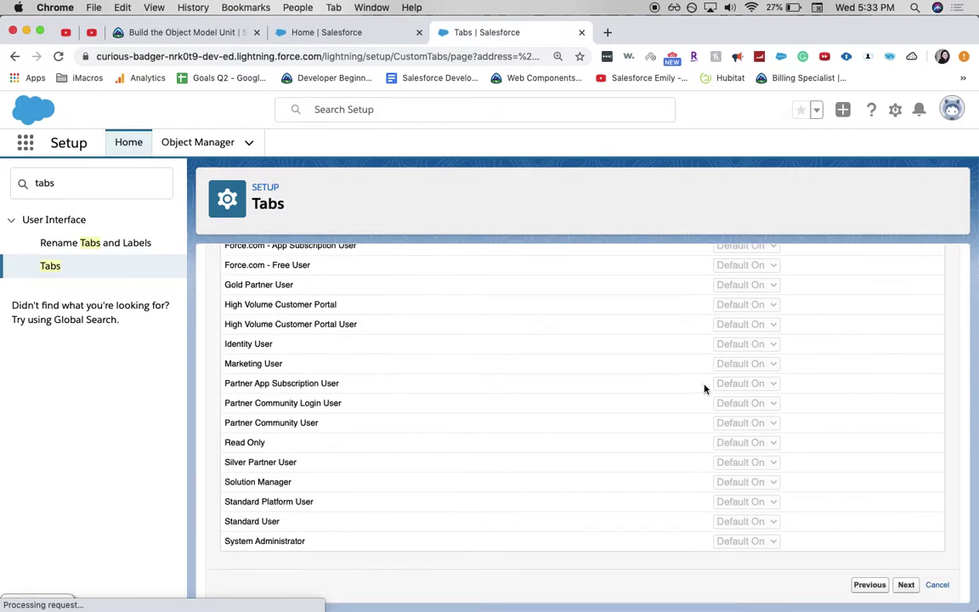
pyautogui.click(907, 586)
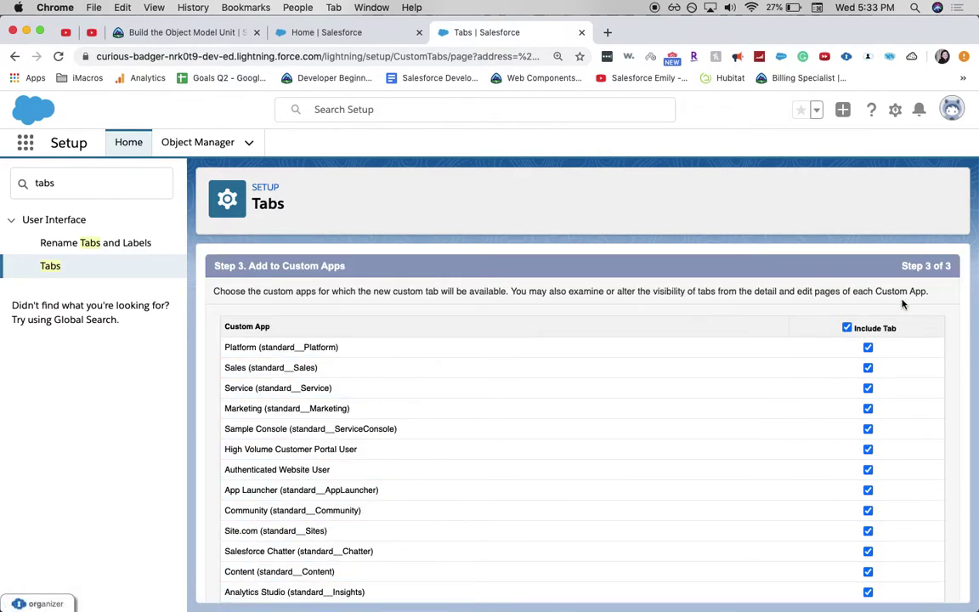
pyautogui.scroll(-5, 885, 329)
pyautogui.click(903, 585)
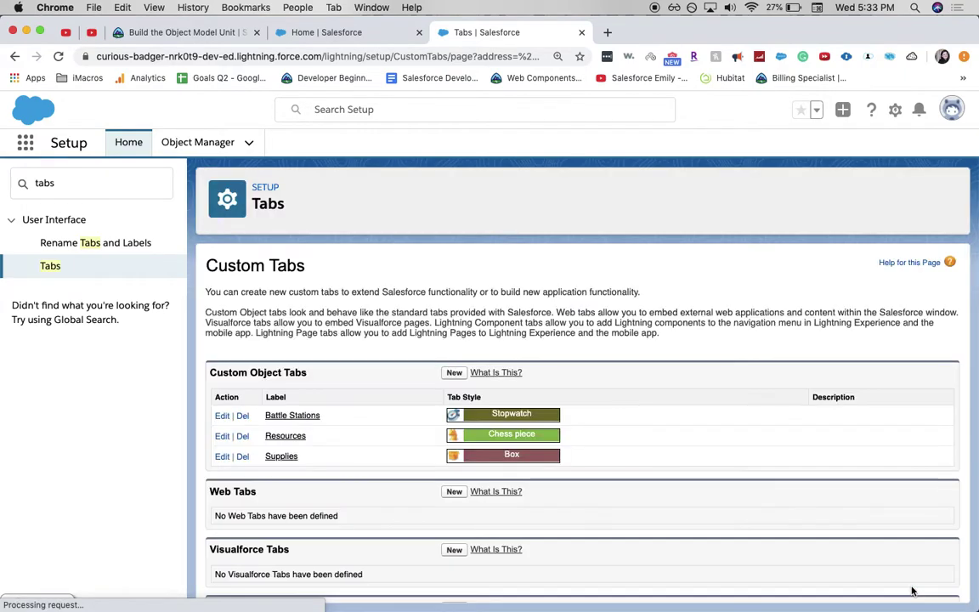
pyautogui.click(208, 142)
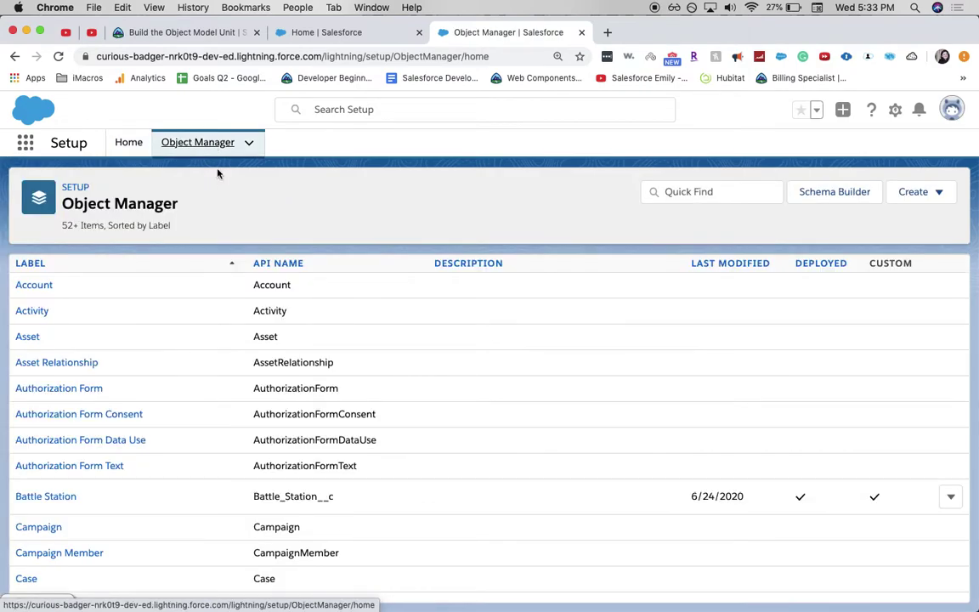
# - Filter Object Manager to Supply and start a new Number field on it
pyautogui.click(720, 199)
pyautogui.write('sup')
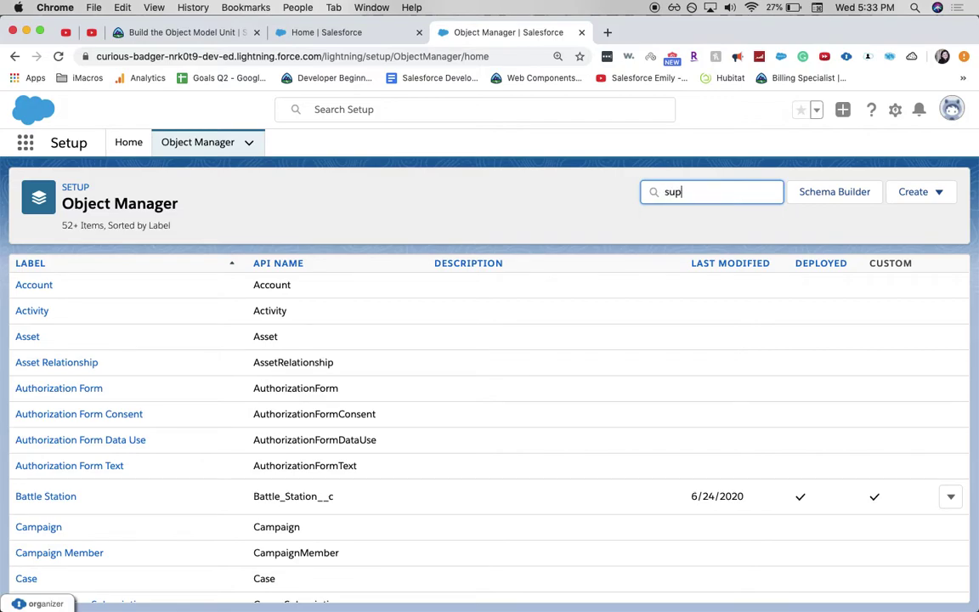
pyautogui.write('p')
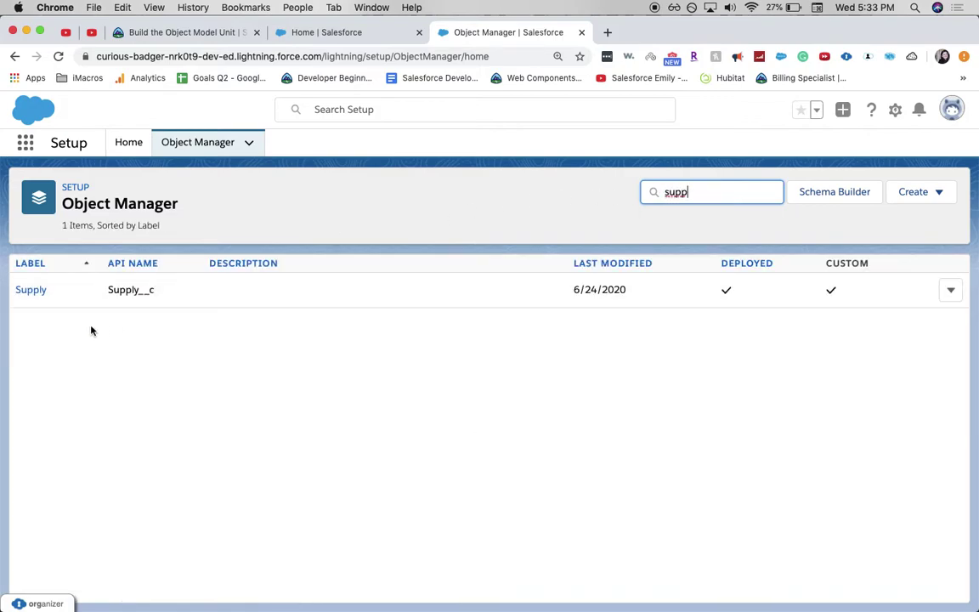
pyautogui.click(34, 290)
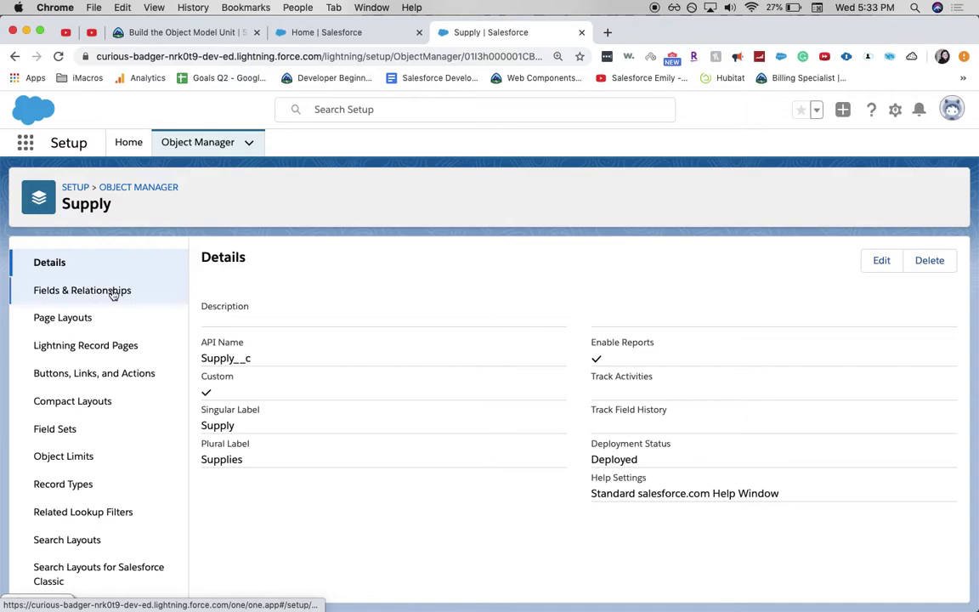
pyautogui.click(113, 292)
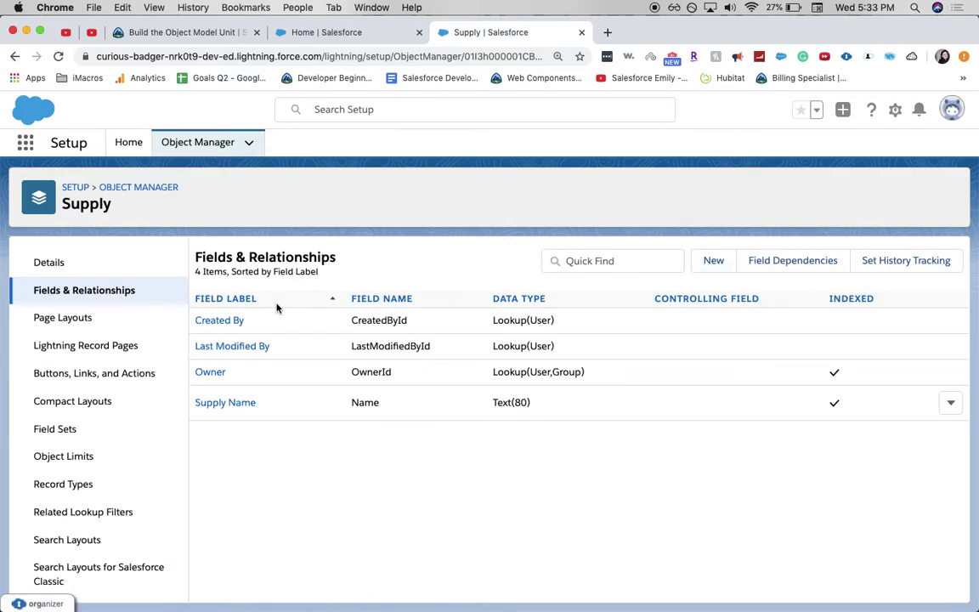
pyautogui.click(713, 263)
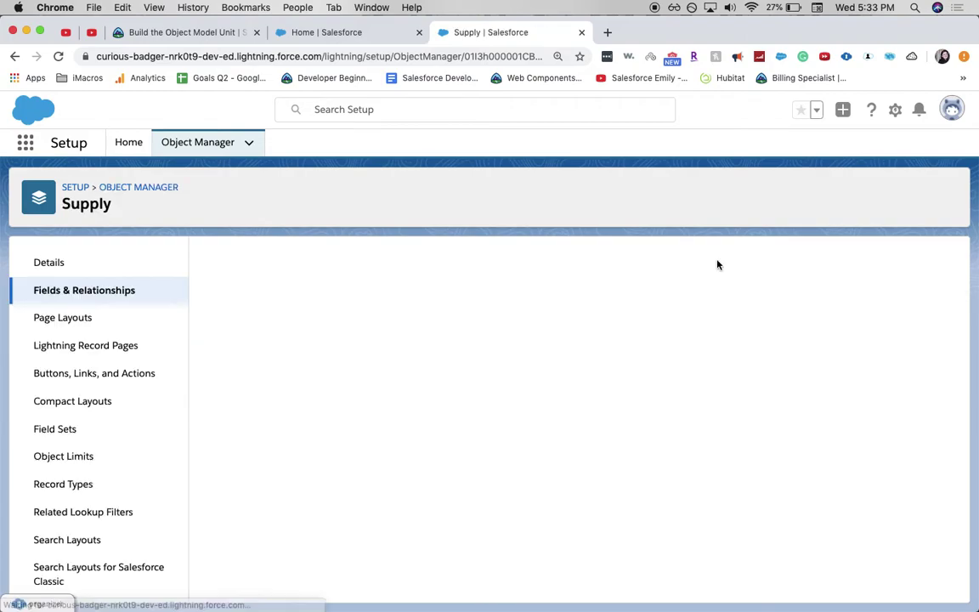
pyautogui.scroll(-10, 338, 496)
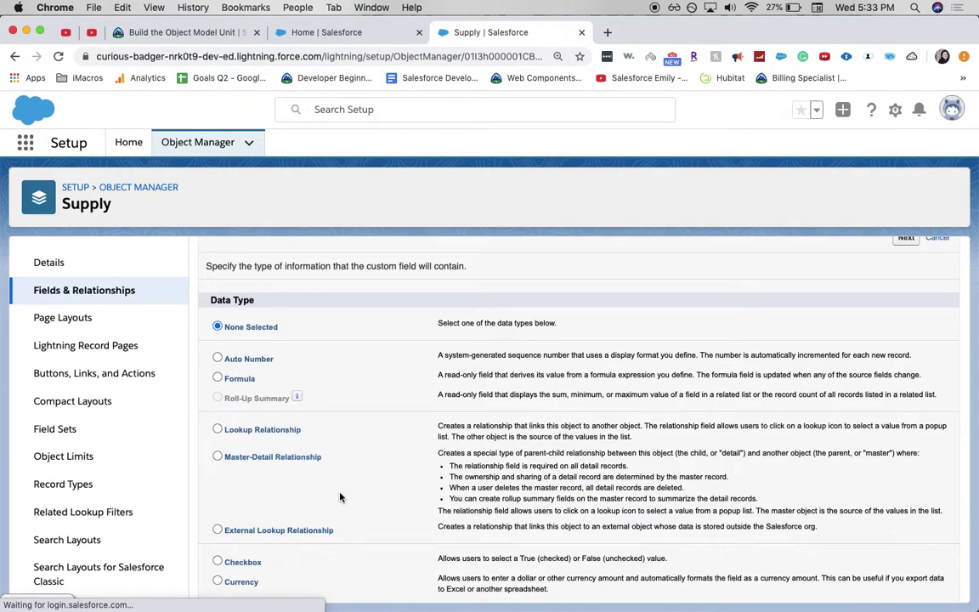
pyautogui.scroll(-1, 309, 459)
pyautogui.scroll(-1, 309, 459)
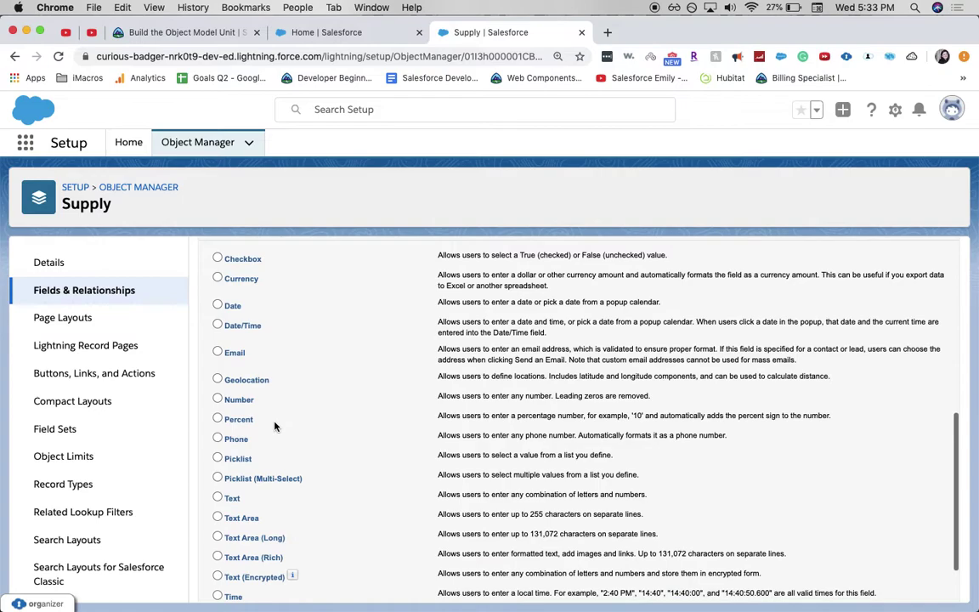
pyautogui.scroll(10, 246, 400)
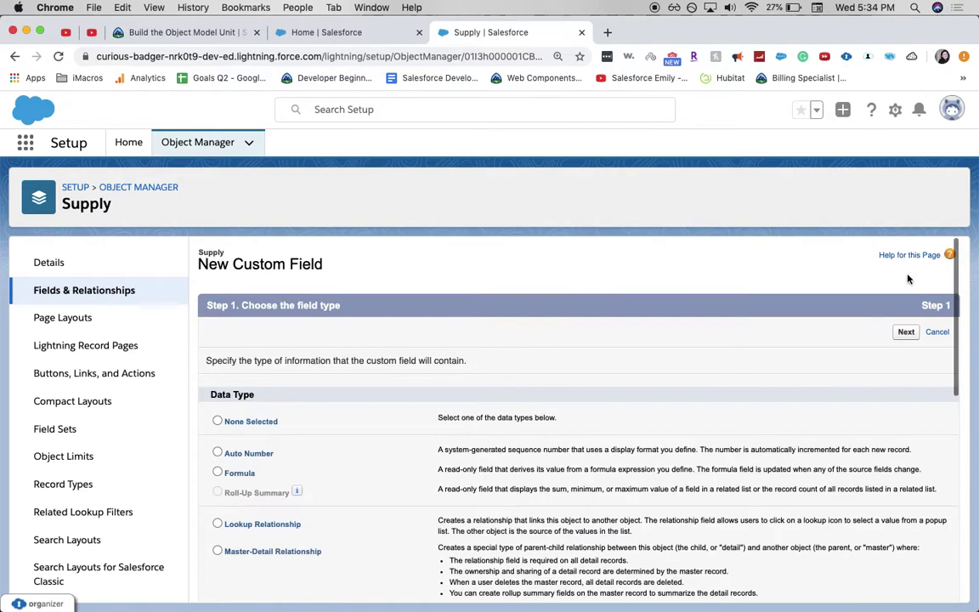
pyautogui.click(906, 332)
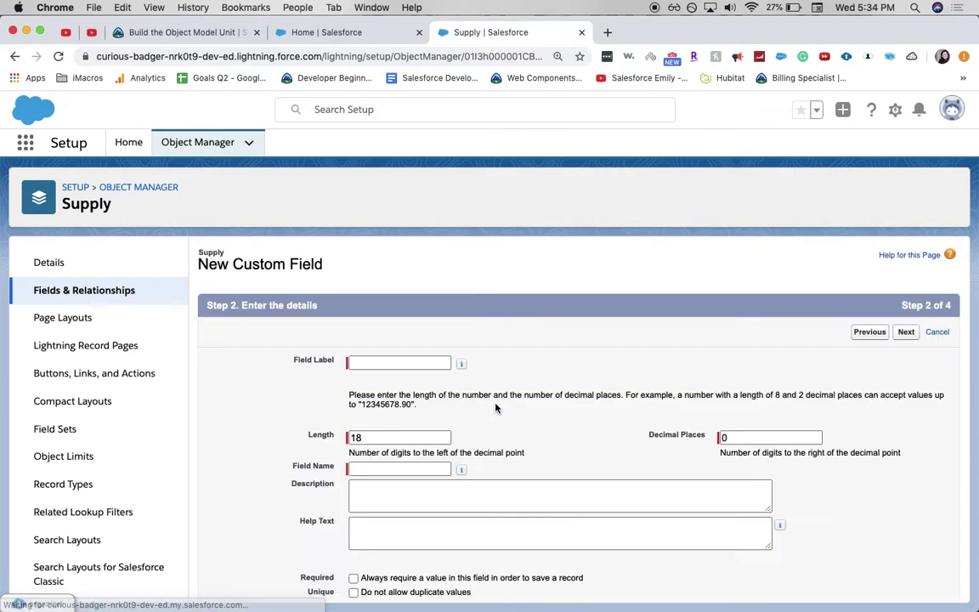
# - Label the number field Quantity and mark it as required
pyautogui.write('Qua')
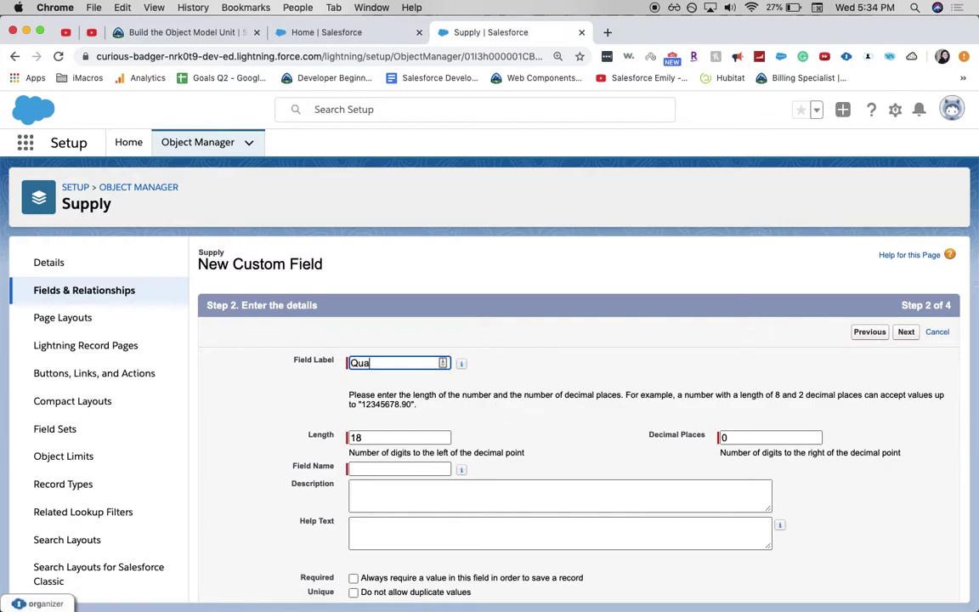
pyautogui.write('ntity')
pyautogui.press('Tab')
pyautogui.press('Tab')
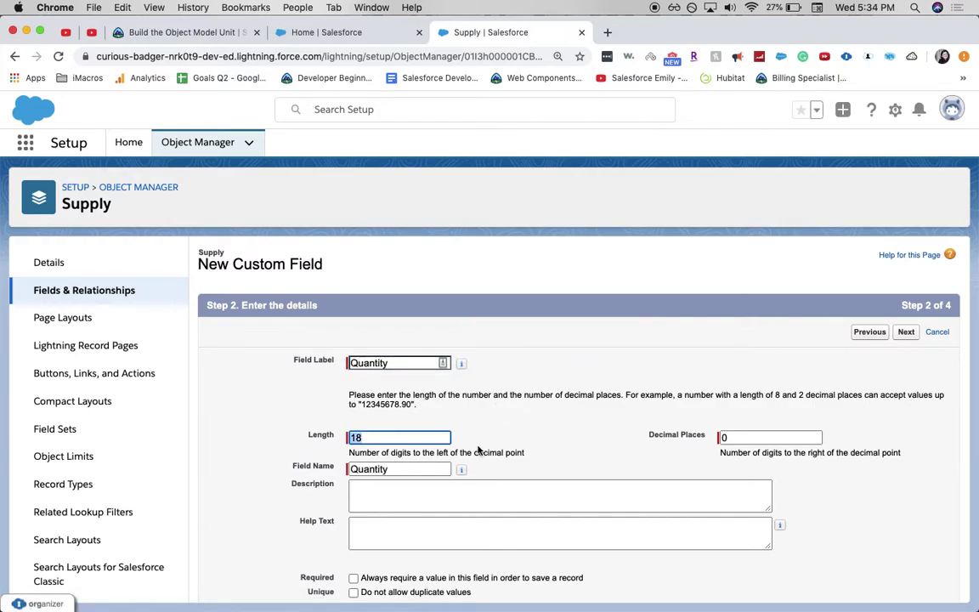
pyautogui.scroll(-2, 459, 450)
pyautogui.click(421, 523)
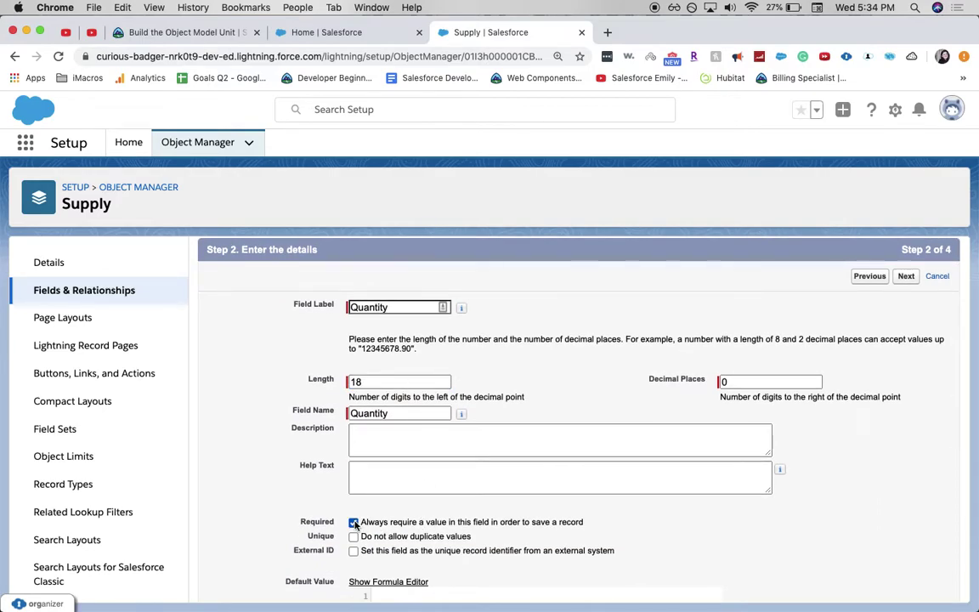
pyautogui.scroll(-1, 354, 525)
pyautogui.scroll(-4, 668, 488)
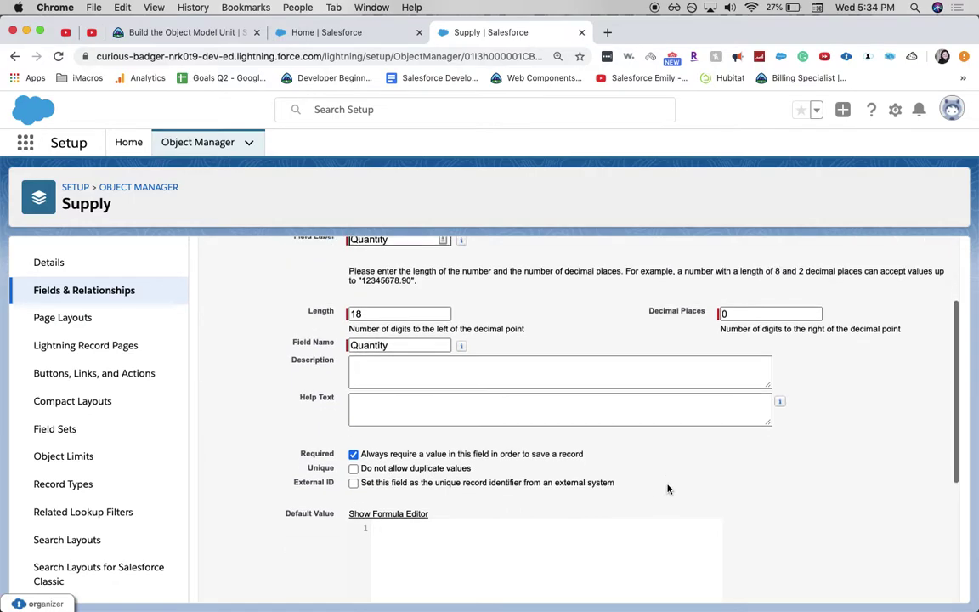
pyautogui.scroll(-2, 669, 488)
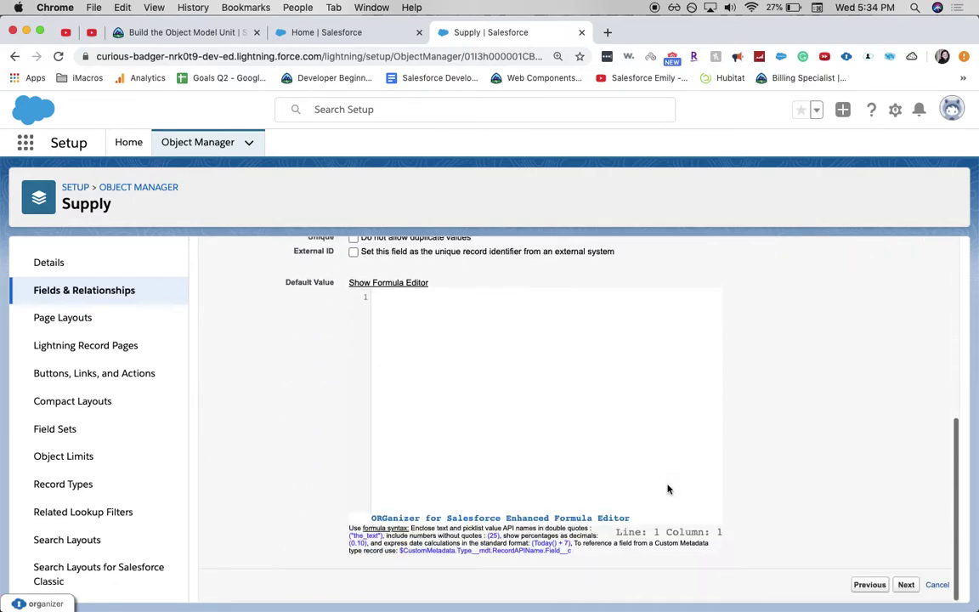
pyautogui.click(903, 592)
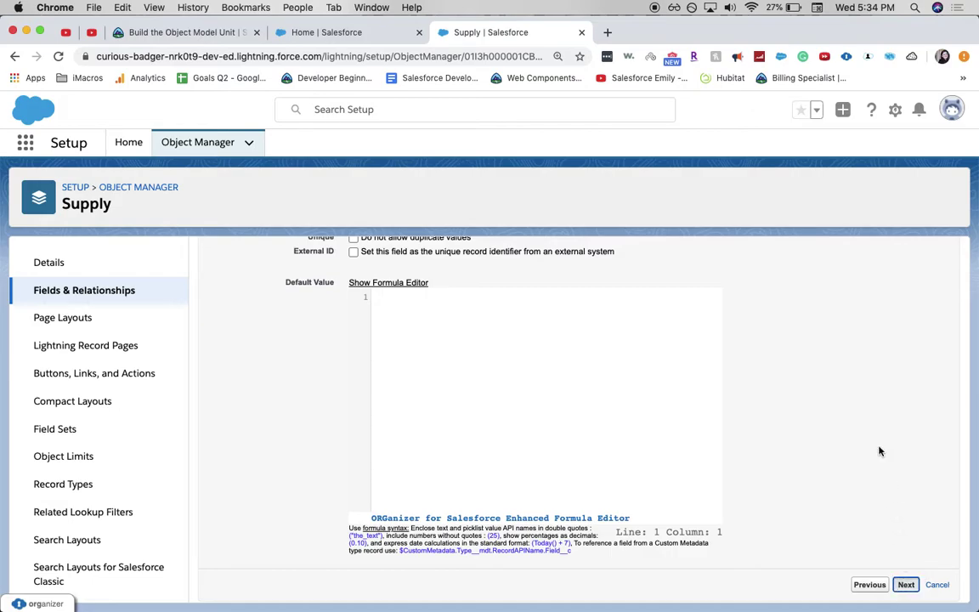
pyautogui.scroll(5, 878, 451)
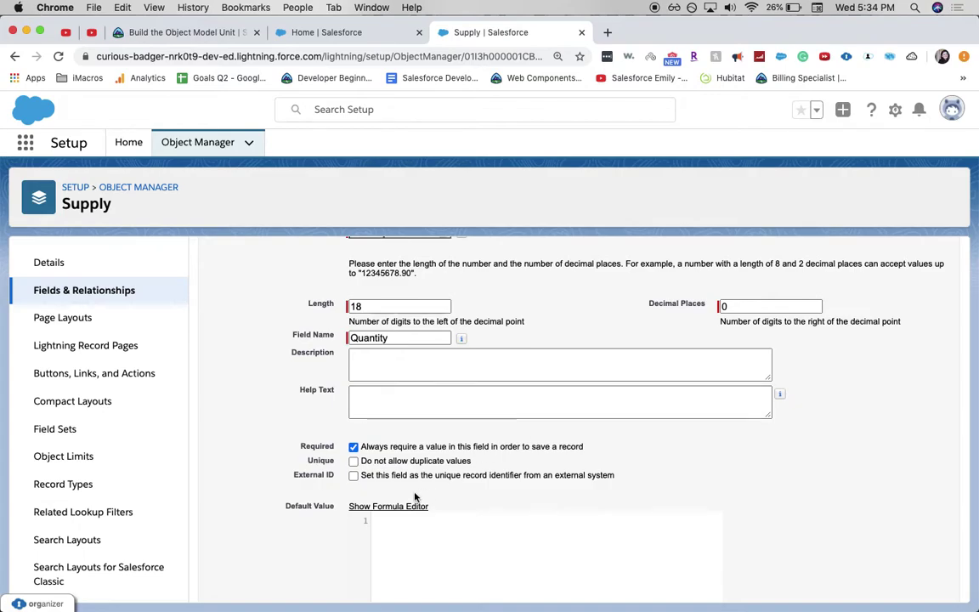
pyautogui.scroll(-1, 429, 538)
# - Give Quantity a default value of 2 and save it on the Supply Layout with Save & New
pyautogui.click(429, 538)
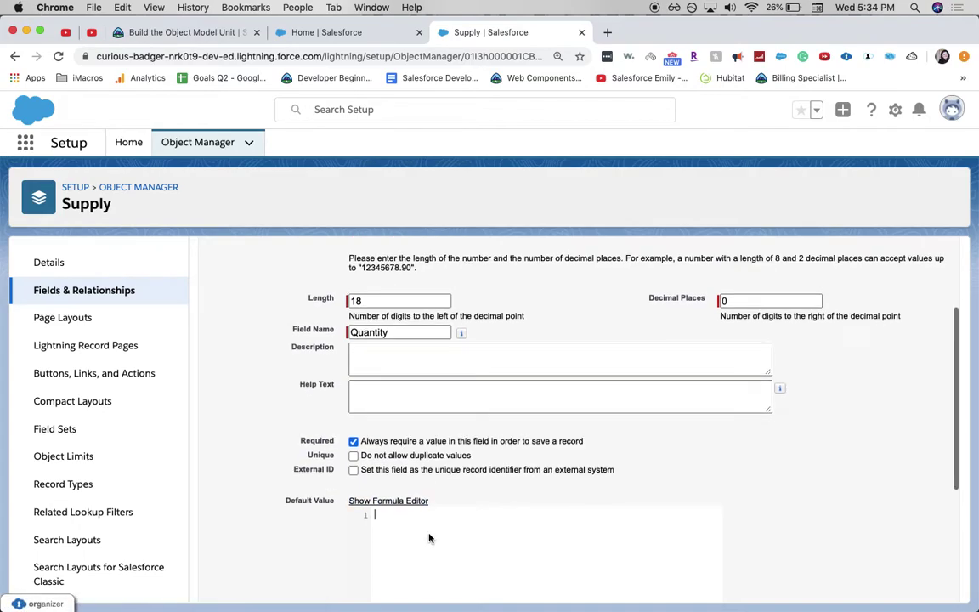
pyautogui.scroll(-1, 429, 538)
pyautogui.write('2')
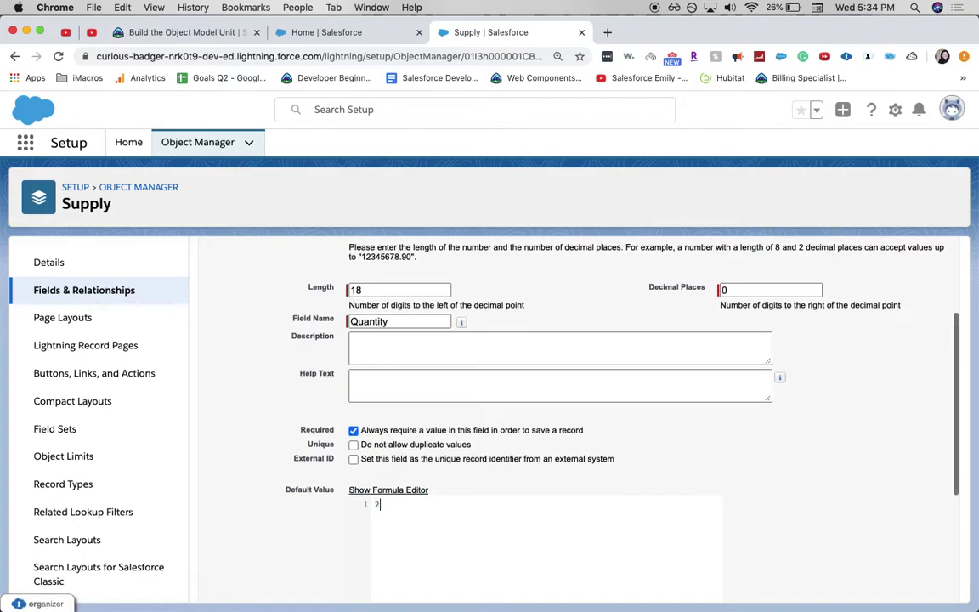
pyautogui.scroll(-5, 730, 398)
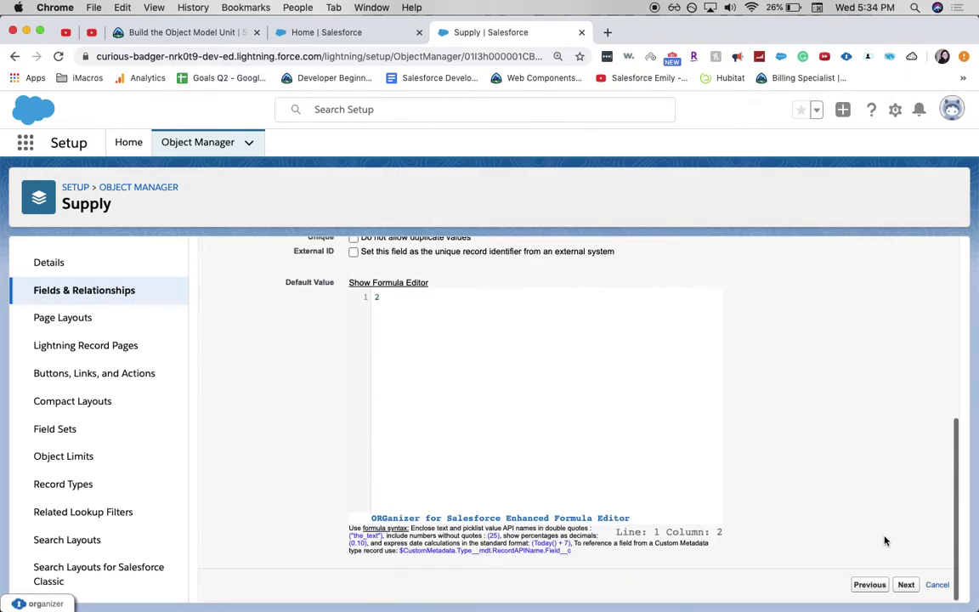
pyautogui.click(906, 585)
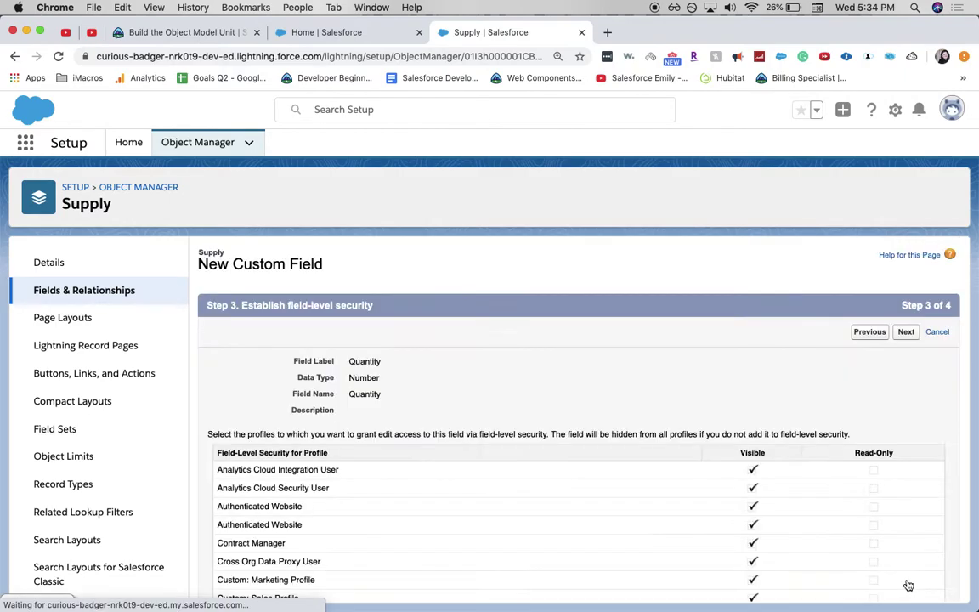
pyautogui.click(909, 333)
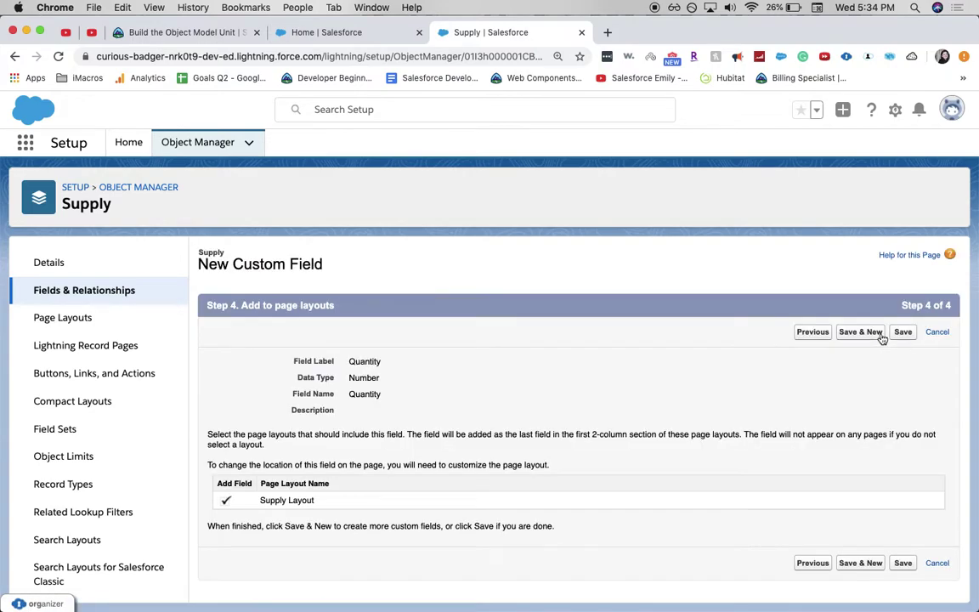
pyautogui.click(861, 332)
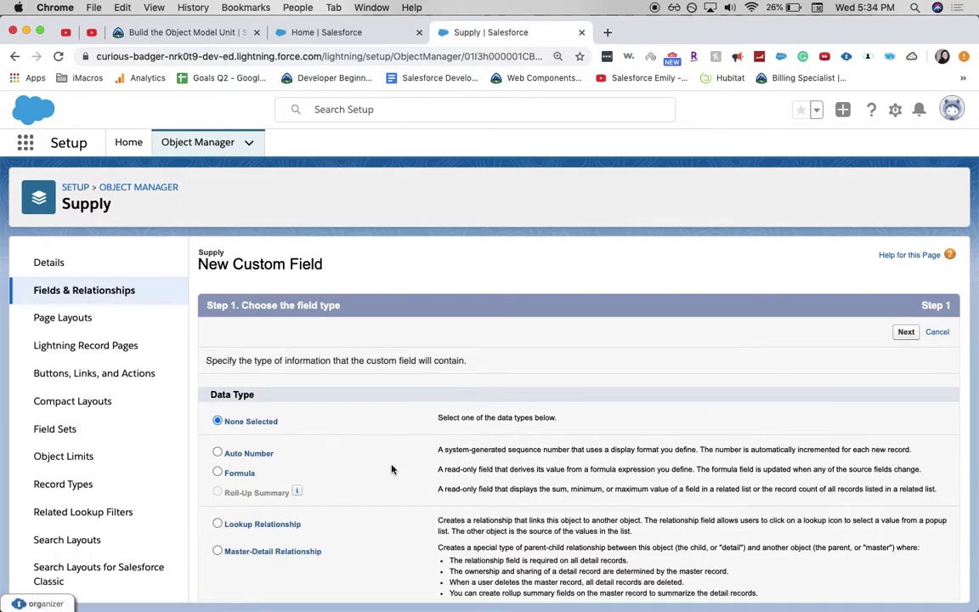
# - Define a Currency field labelled Unit Cost with length 16 and 2 decimal places
pyautogui.scroll(-3, 417, 559)
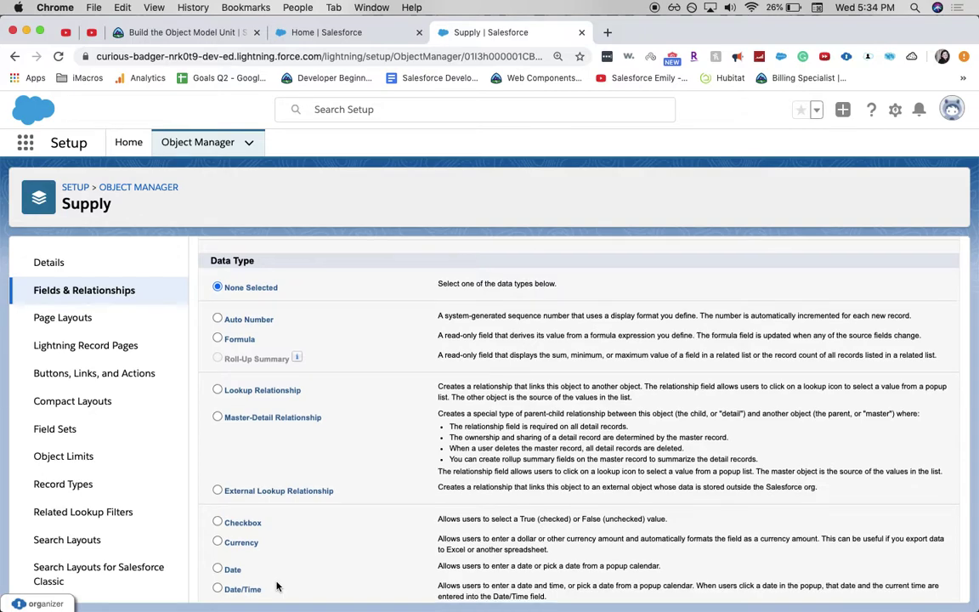
pyautogui.scroll(-5, 276, 586)
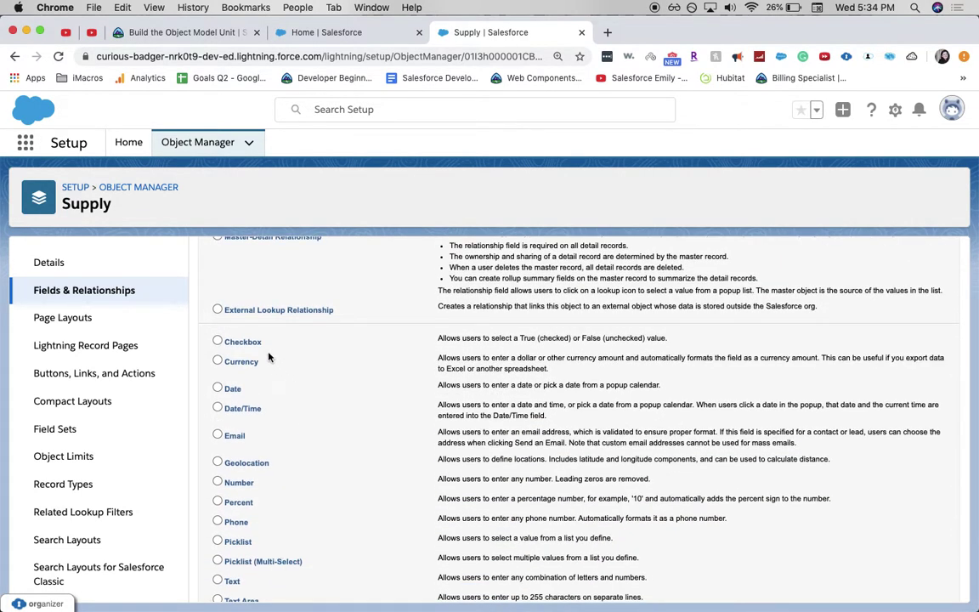
pyautogui.scroll(8, 672, 352)
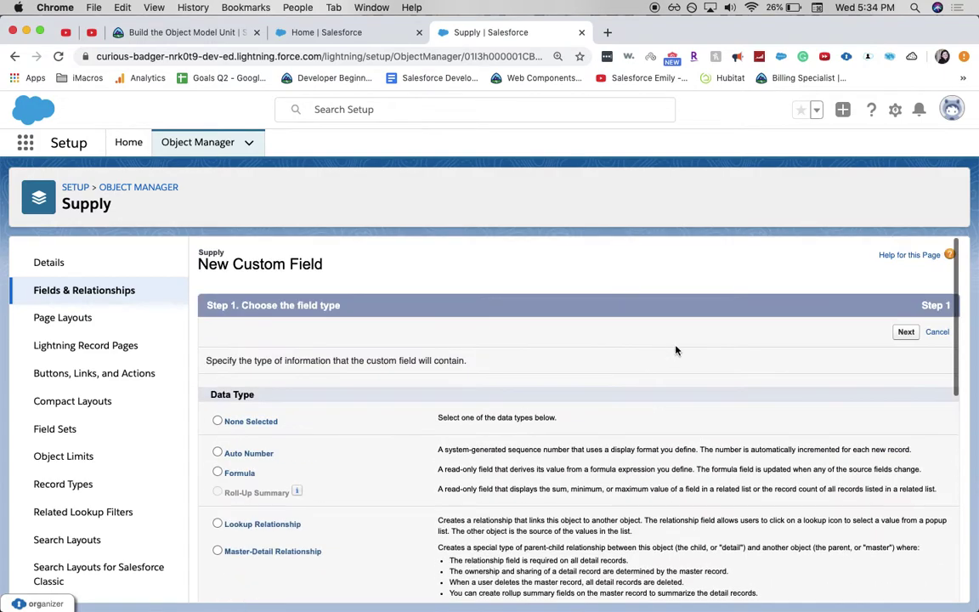
pyautogui.click(906, 331)
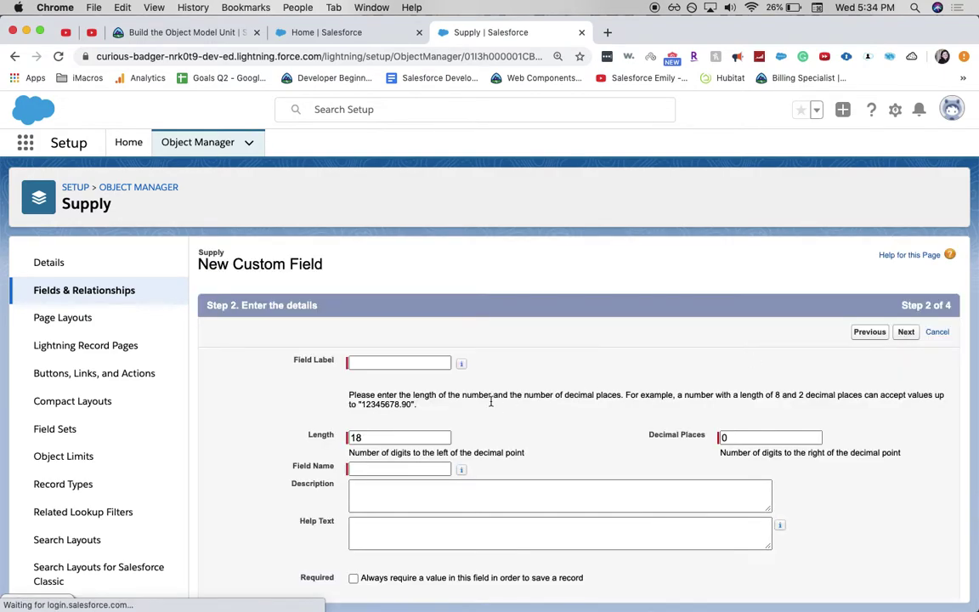
pyautogui.click(392, 364)
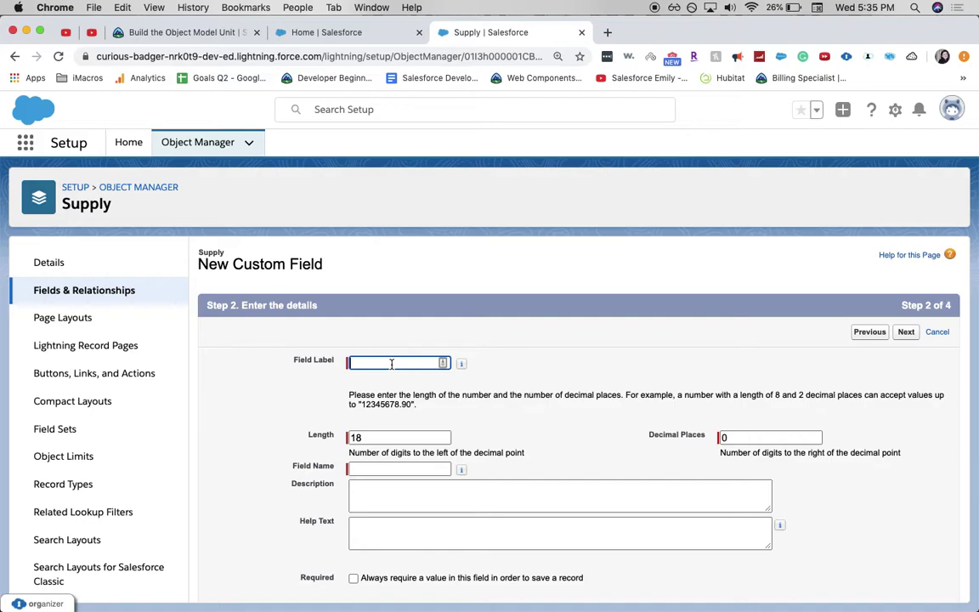
pyautogui.write('UnityCost')
pyautogui.press('Tab')
pyautogui.press('Tab')
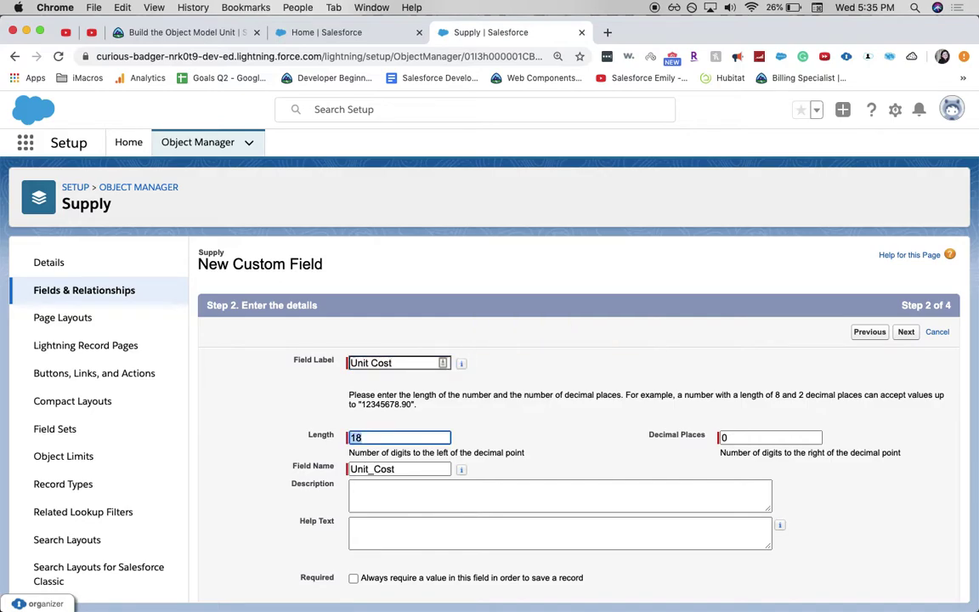
pyautogui.write('16')
pyautogui.press('Tab')
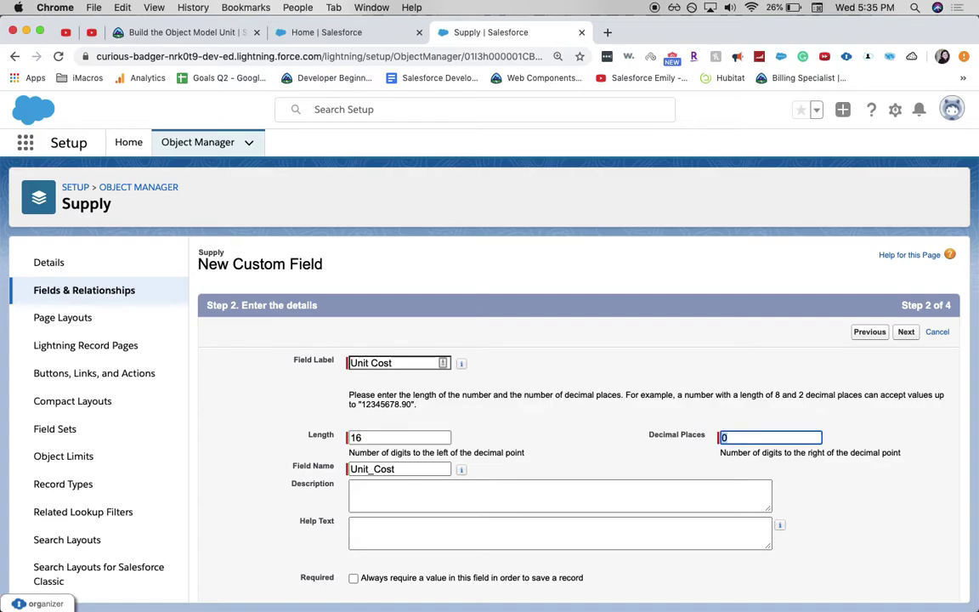
pyautogui.write('2')
pyautogui.press('Tab')
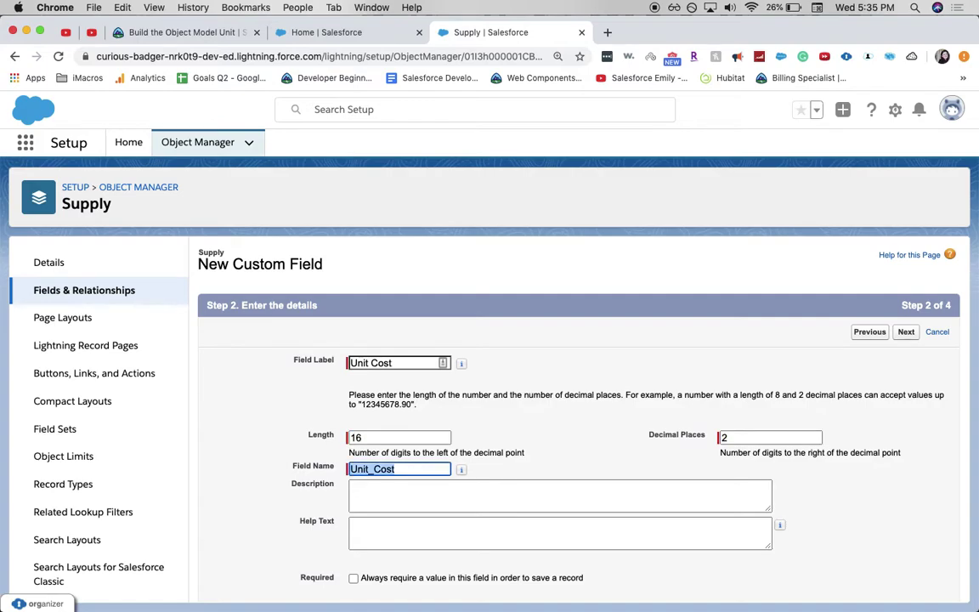
pyautogui.press('Tab')
# - Make Unit Cost required and save it with default visibility and layout using Save & New
pyautogui.scroll(-3, 363, 434)
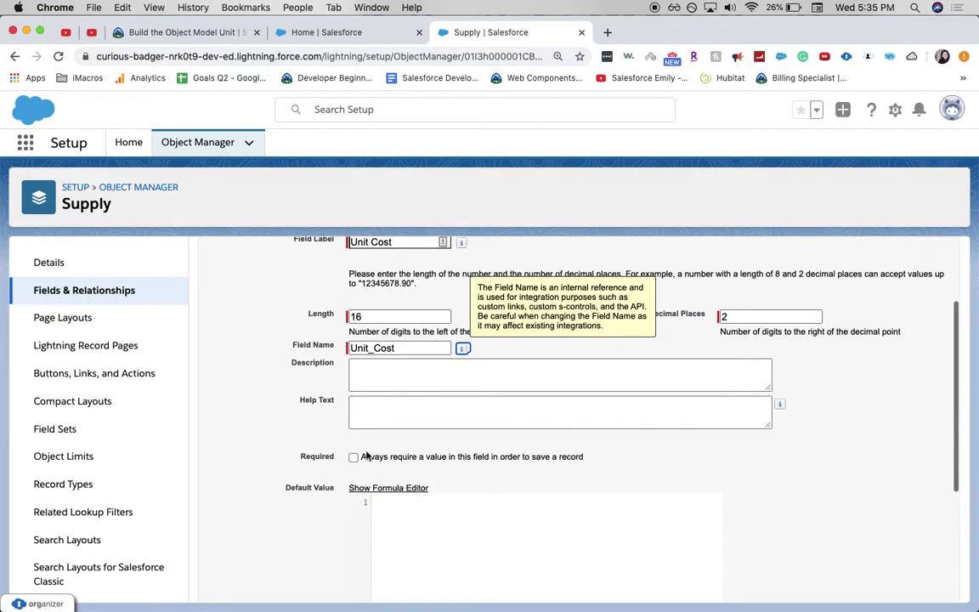
pyautogui.click(355, 457)
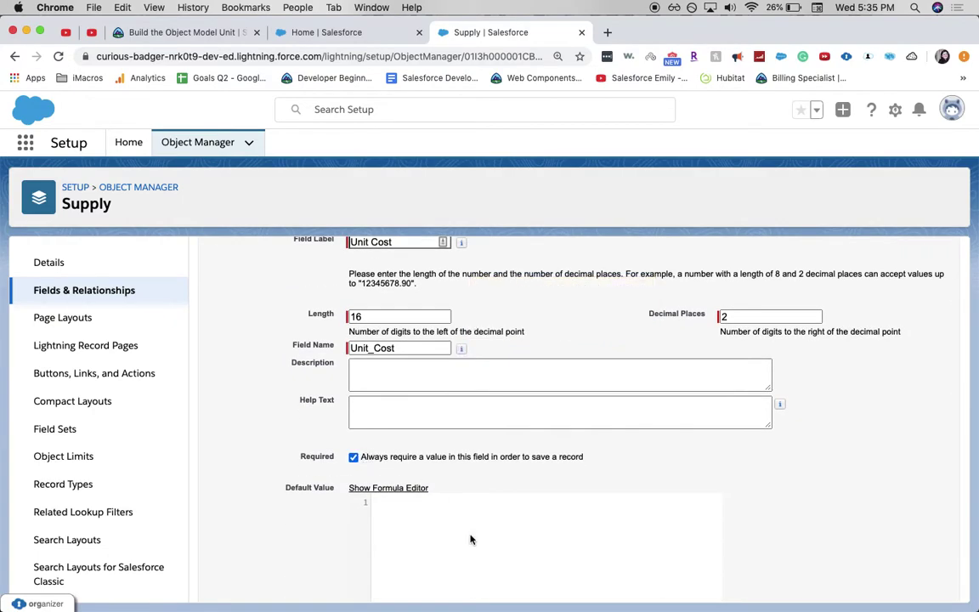
pyautogui.scroll(-5, 471, 539)
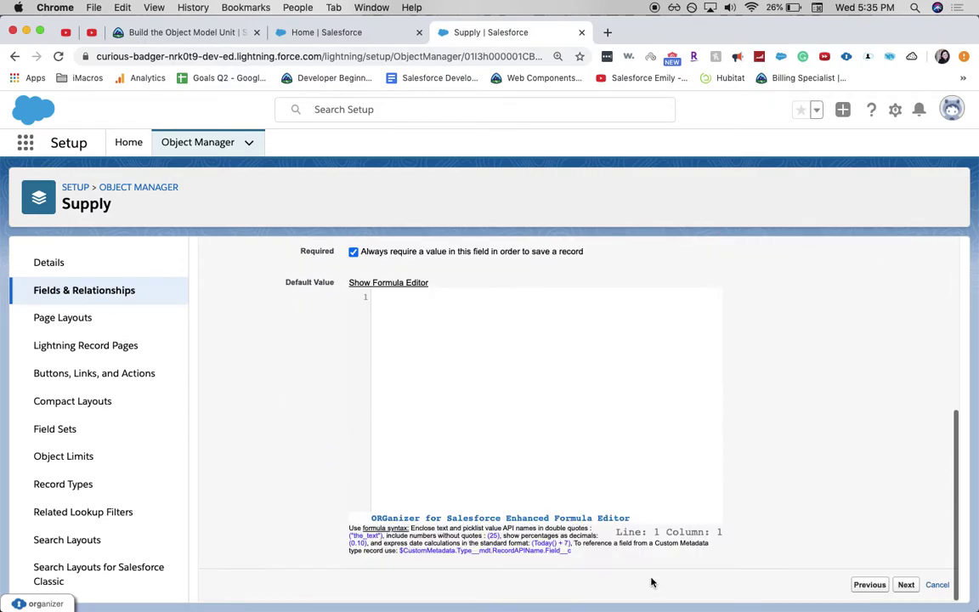
pyautogui.click(906, 584)
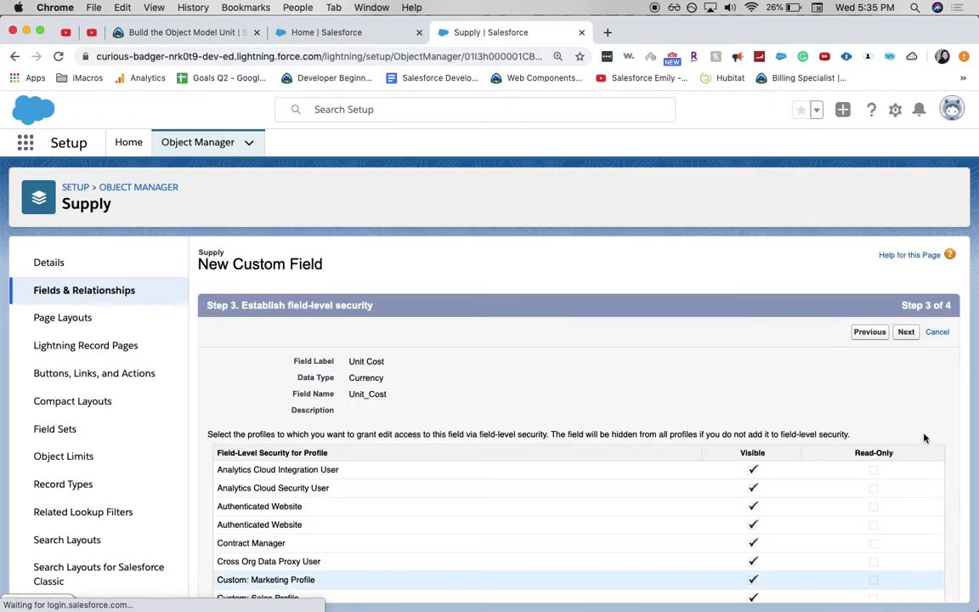
pyautogui.click(906, 332)
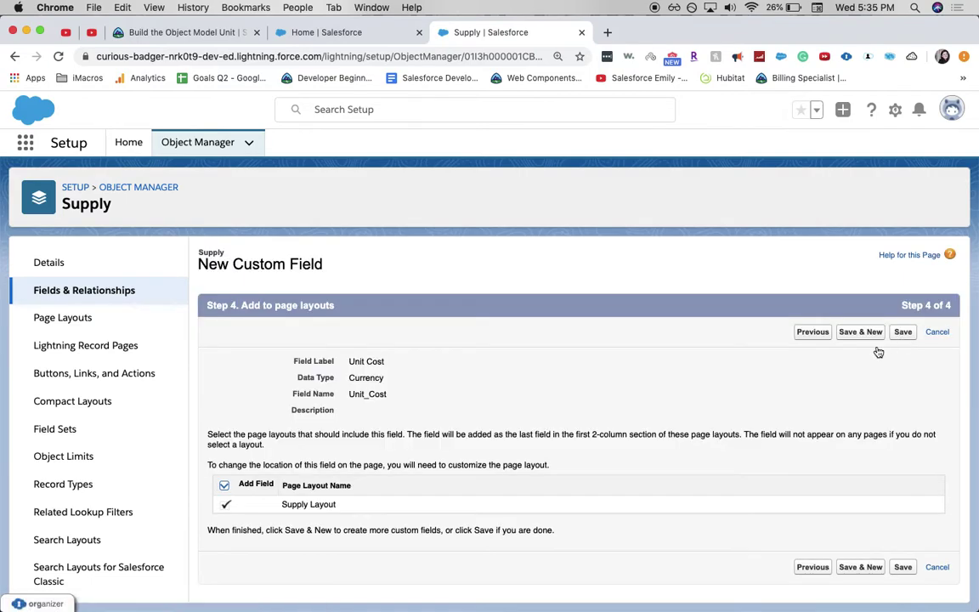
pyautogui.click(857, 335)
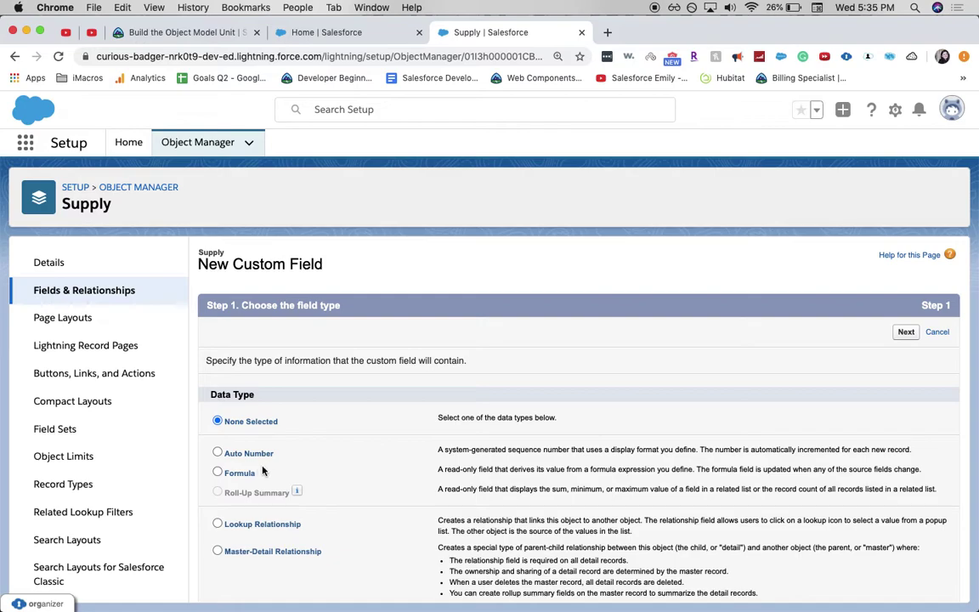
# - Set up a Formula field labelled Total Cost (Total_Cost) with a Currency return type
pyautogui.click(246, 473)
pyautogui.click(905, 332)
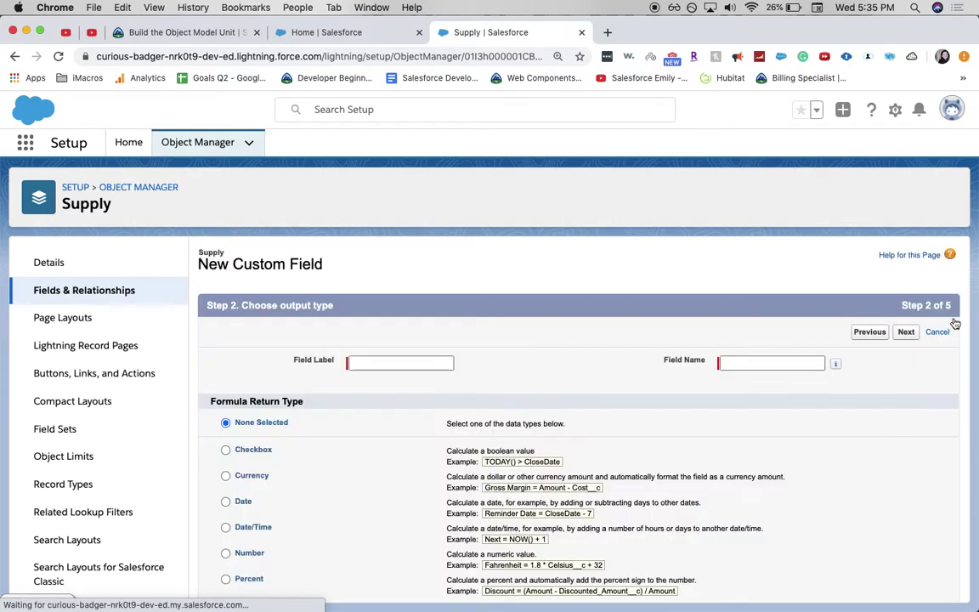
pyautogui.click(380, 362)
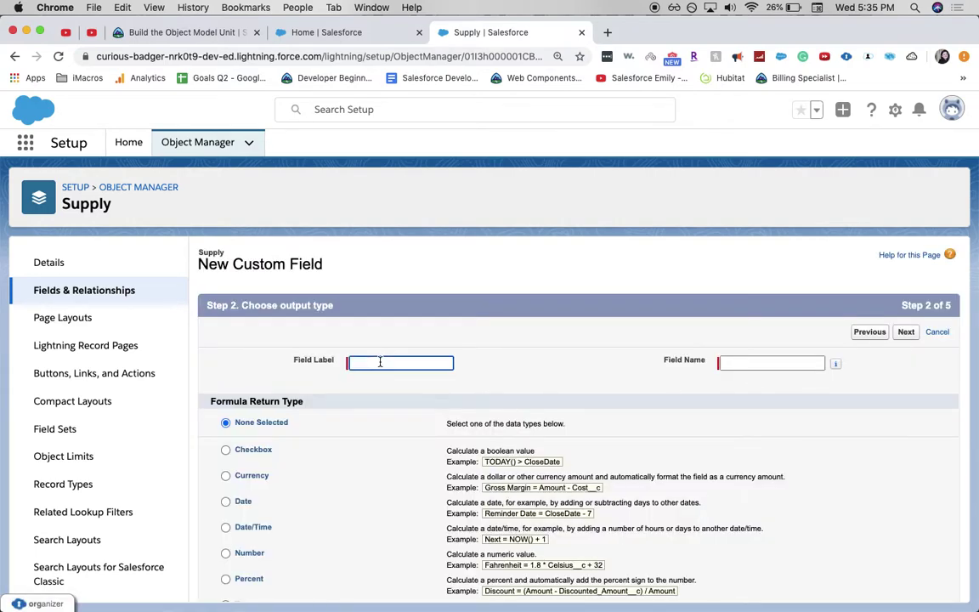
pyautogui.write('Total Cost')
pyautogui.press('Tab')
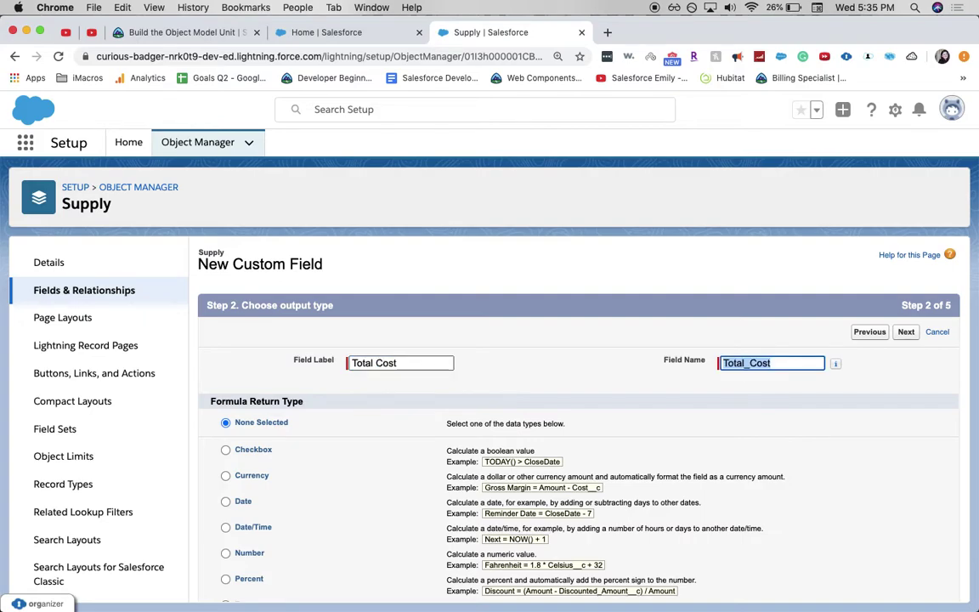
pyautogui.click(835, 363)
pyautogui.scroll(-1, 738, 419)
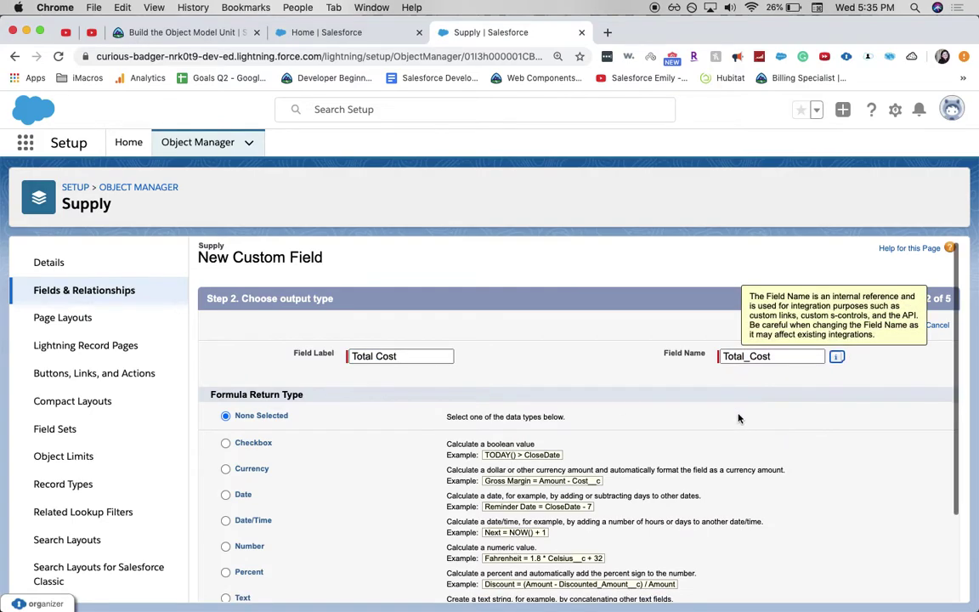
pyautogui.scroll(-2, 738, 418)
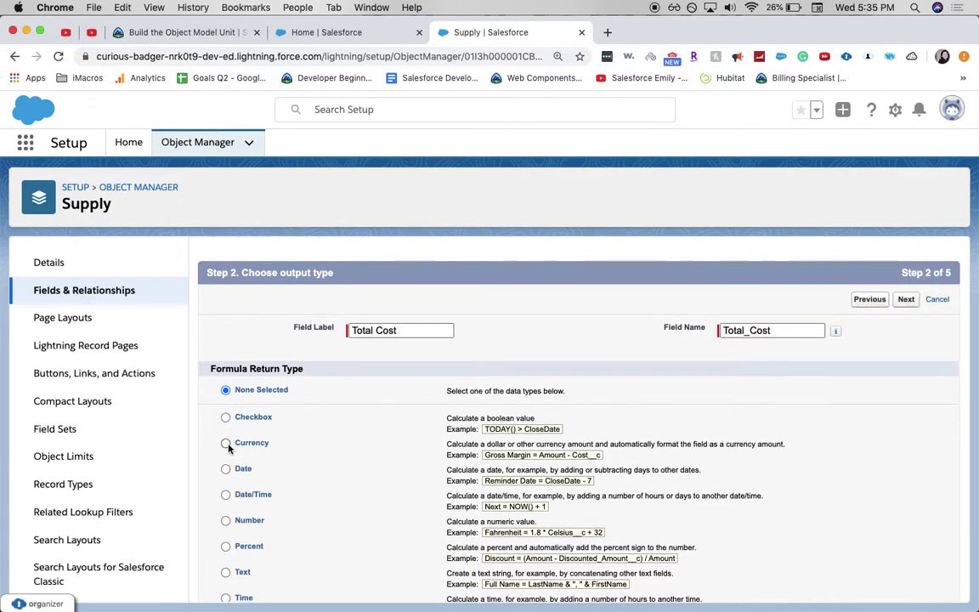
pyautogui.click(226, 443)
pyautogui.scroll(-4, 829, 348)
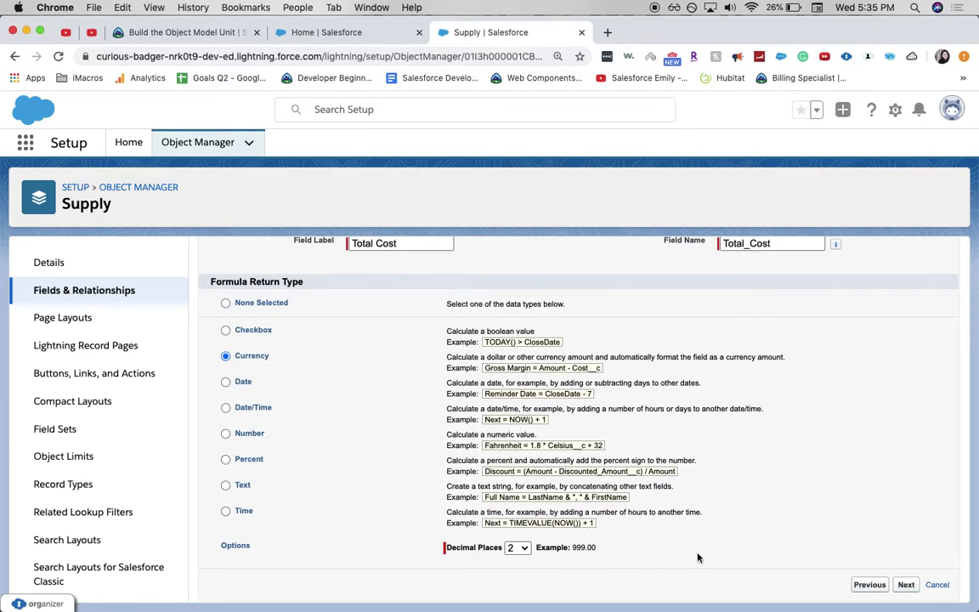
pyautogui.click(908, 585)
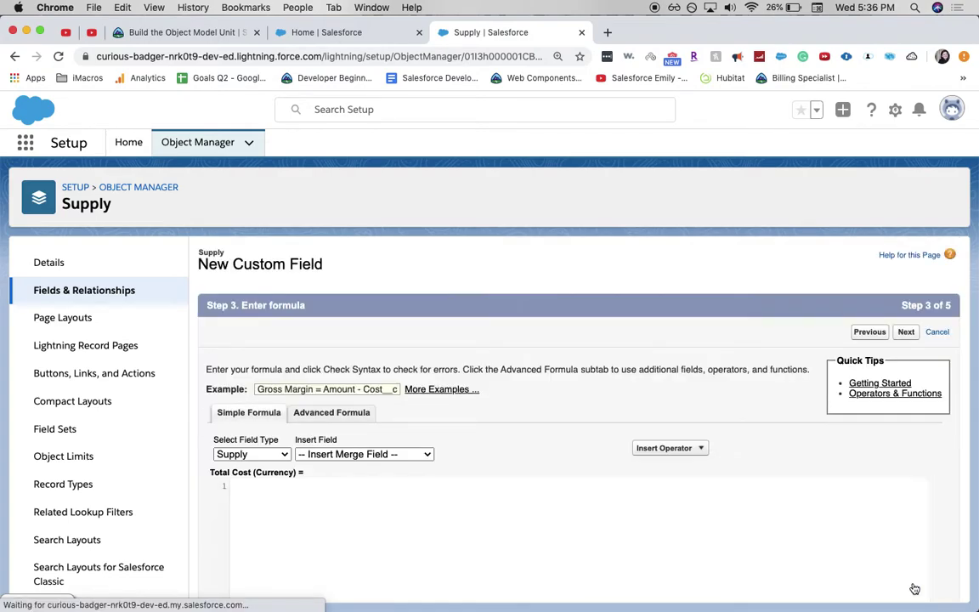
pyautogui.scroll(-1, 583, 577)
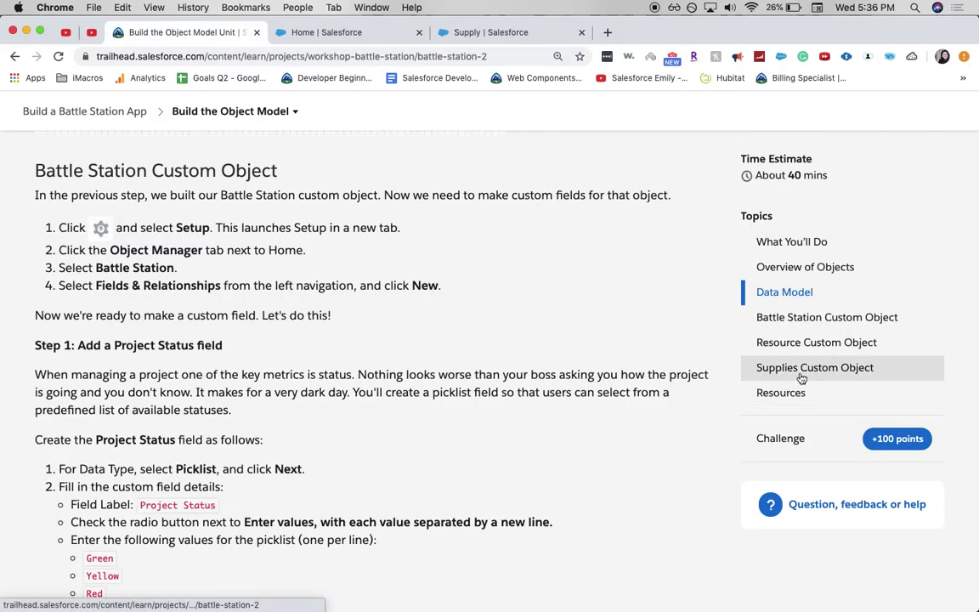
pyautogui.click(804, 371)
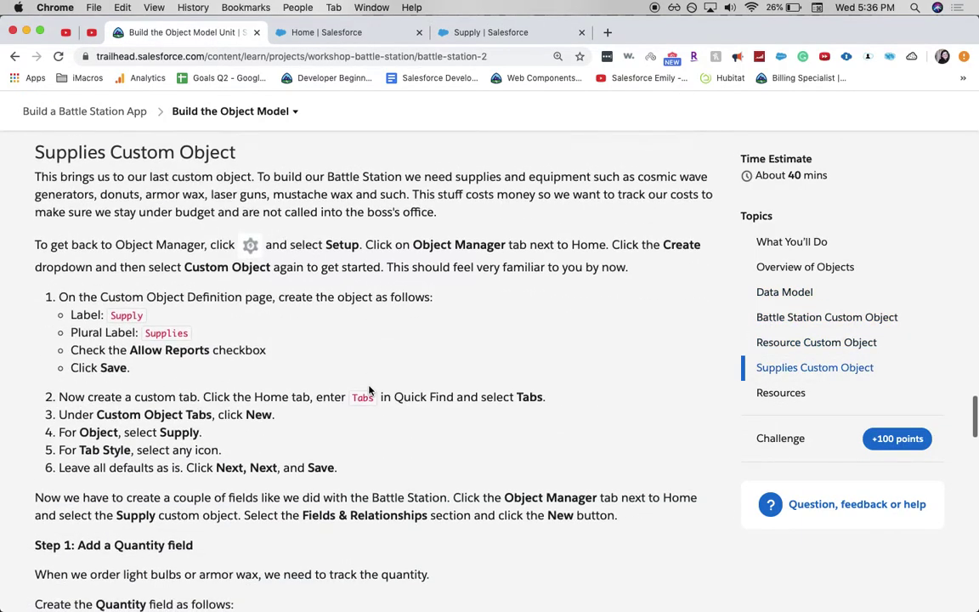
pyautogui.scroll(-15, 368, 390)
pyautogui.scroll(-2, 368, 390)
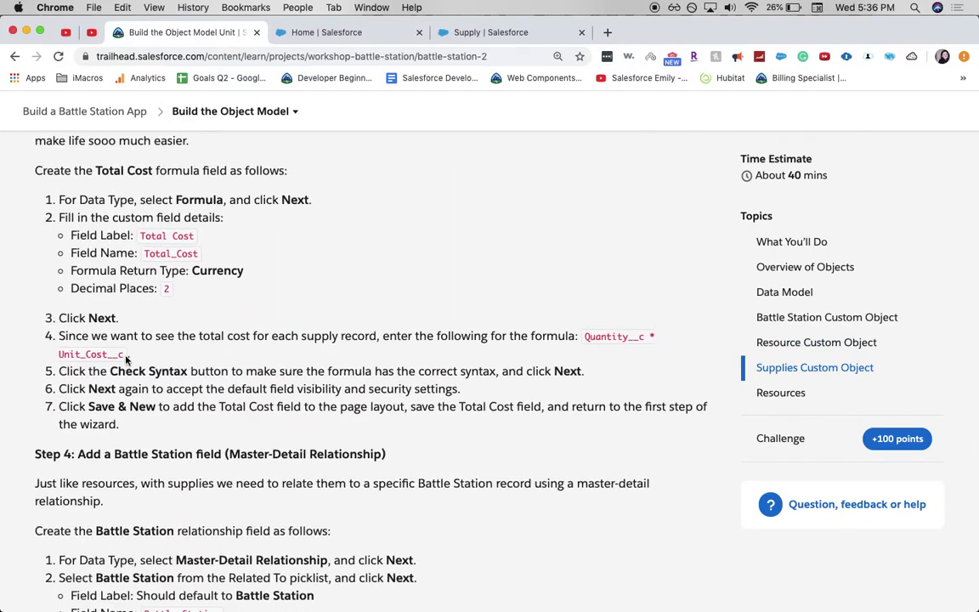
pyautogui.moveTo(126, 338)
pyautogui.mouseDown()
pyautogui.moveTo(637, 340)
pyautogui.moveTo(94, 340)
pyautogui.moveTo(388, 301)
pyautogui.moveTo(640, 343)
pyautogui.moveTo(606, 342)
pyautogui.moveTo(585, 334)
pyautogui.moveTo(634, 345)
pyautogui.moveTo(655, 336)
pyautogui.moveTo(408, 390)
pyautogui.moveTo(100, 354)
pyautogui.moveTo(111, 355)
pyautogui.moveTo(113, 340)
pyautogui.moveTo(124, 358)
pyautogui.moveTo(127, 343)
pyautogui.mouseUp()
pyautogui.click(600, 338)
pyautogui.tripleClick(127, 344)
pyautogui.click(666, 342)
pyautogui.moveTo(124, 357); pyautogui.dragTo(127, 338)
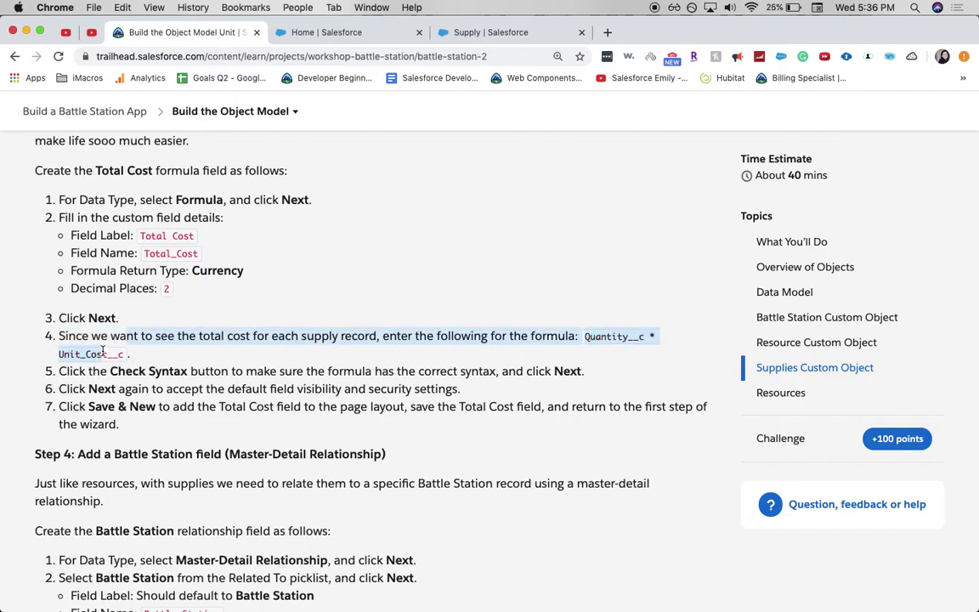
pyautogui.click(312, 317)
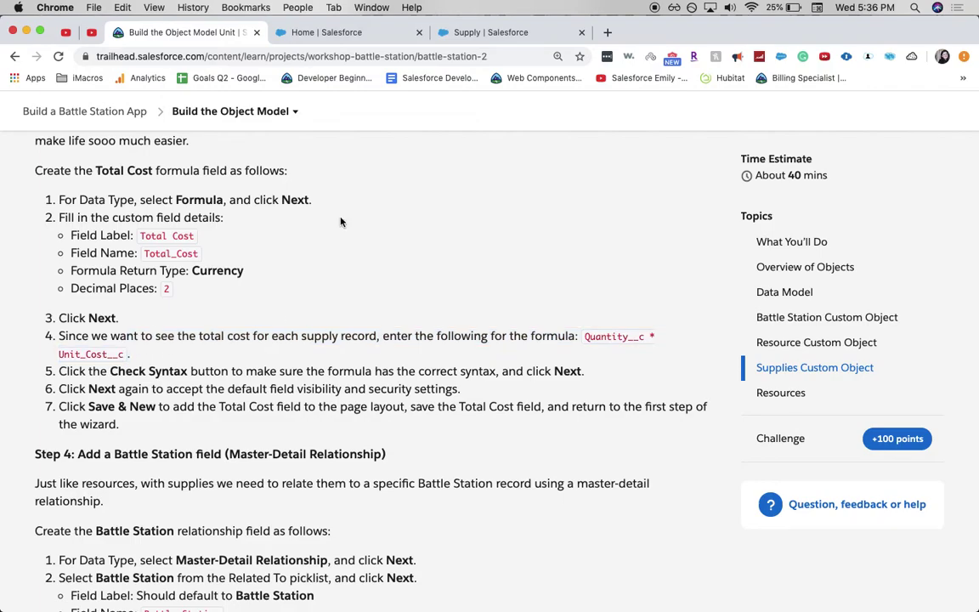
pyautogui.hotkey('ctrl', 'Tab')
pyautogui.press('Escape')
pyautogui.hotkey('ctrl', 'Tab')
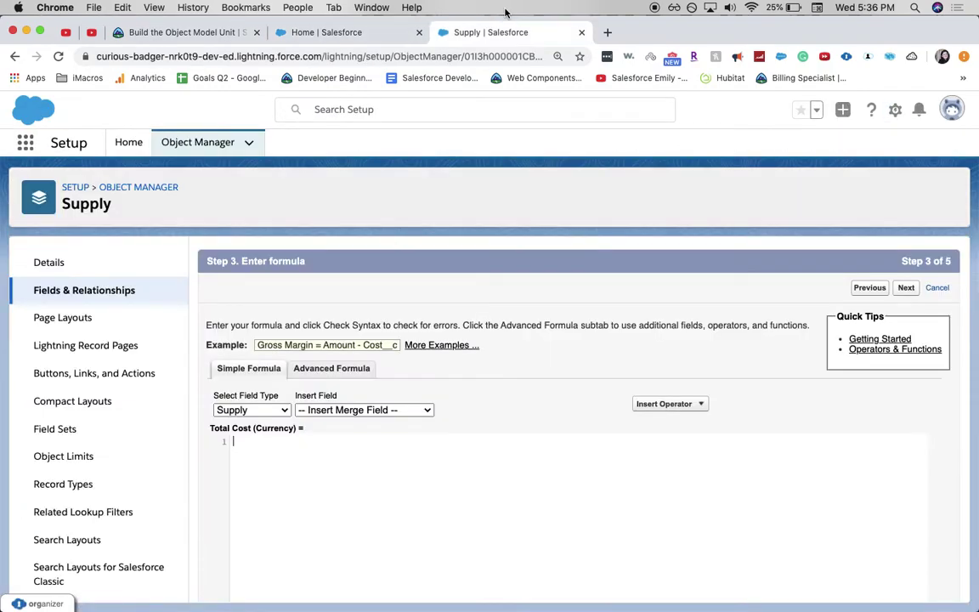
# - Build the formula Quantity__c + Unit_Cost__c and check its syntax
pyautogui.click(311, 414)
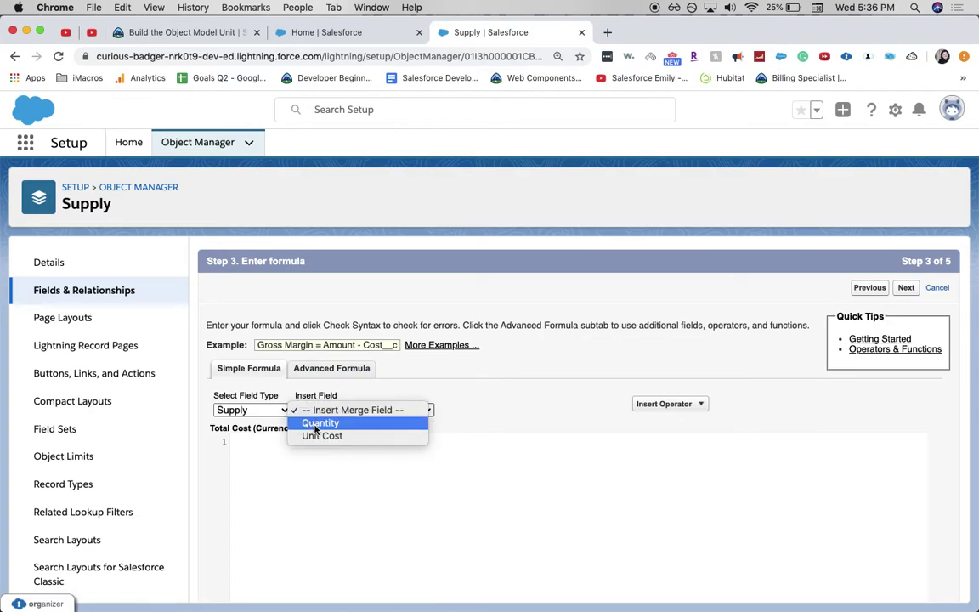
pyautogui.click(320, 424)
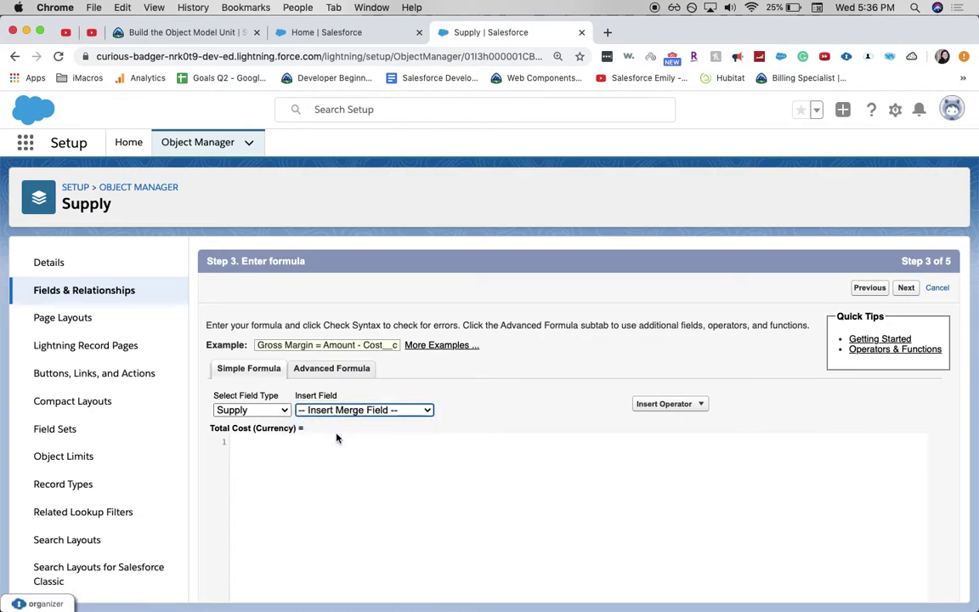
pyautogui.click(667, 404)
pyautogui.click(655, 420)
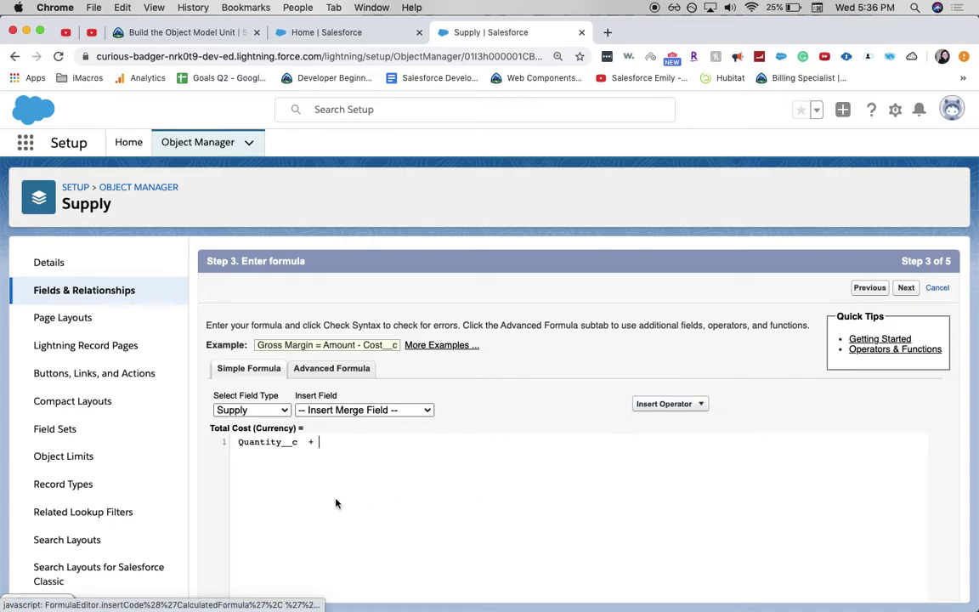
pyautogui.click(361, 409)
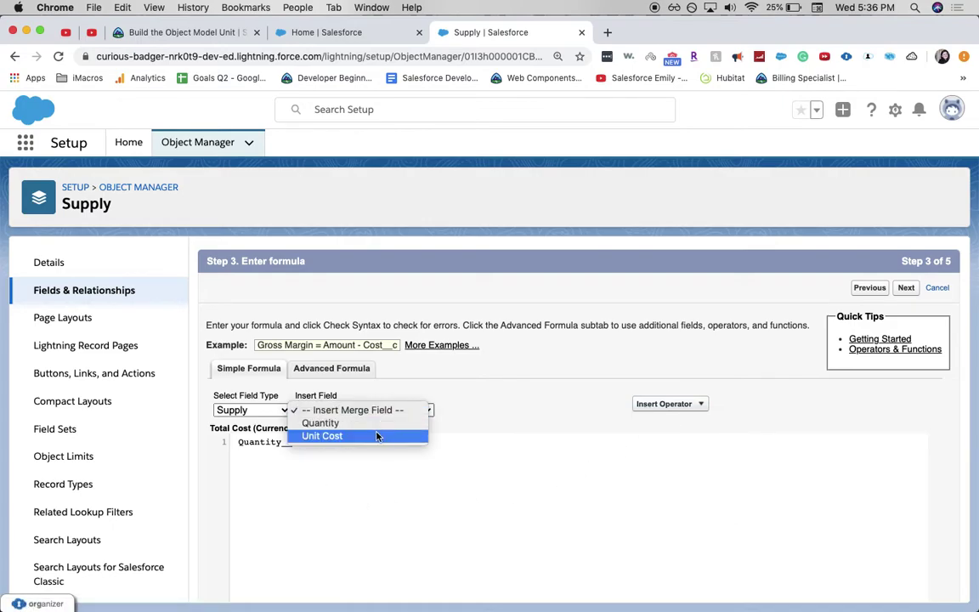
pyautogui.click(377, 436)
pyautogui.scroll(-4, 425, 469)
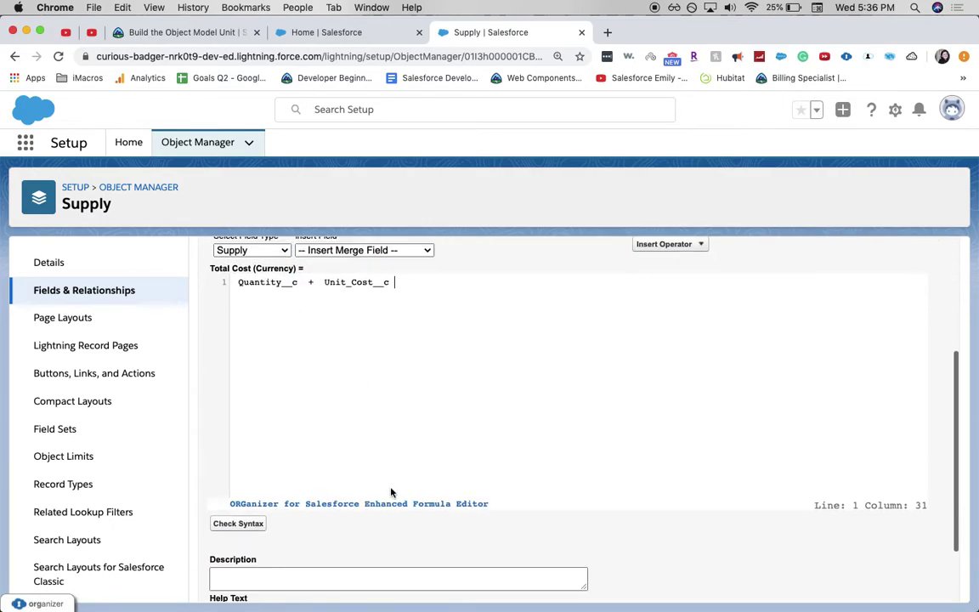
pyautogui.click(238, 522)
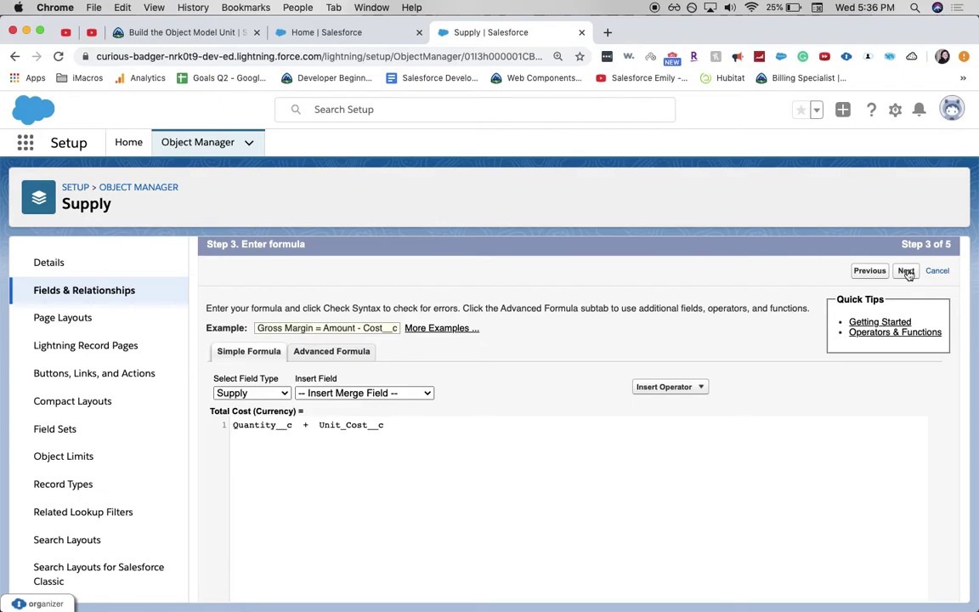
# - Accept default field visibility and the Supply Layout, then save with Save & New
pyautogui.click(906, 271)
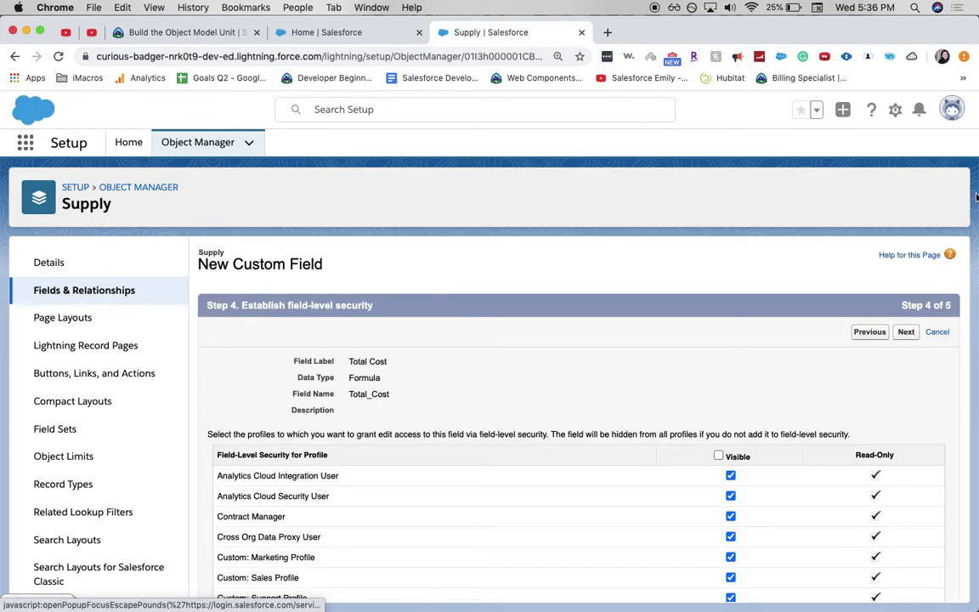
pyautogui.click(906, 332)
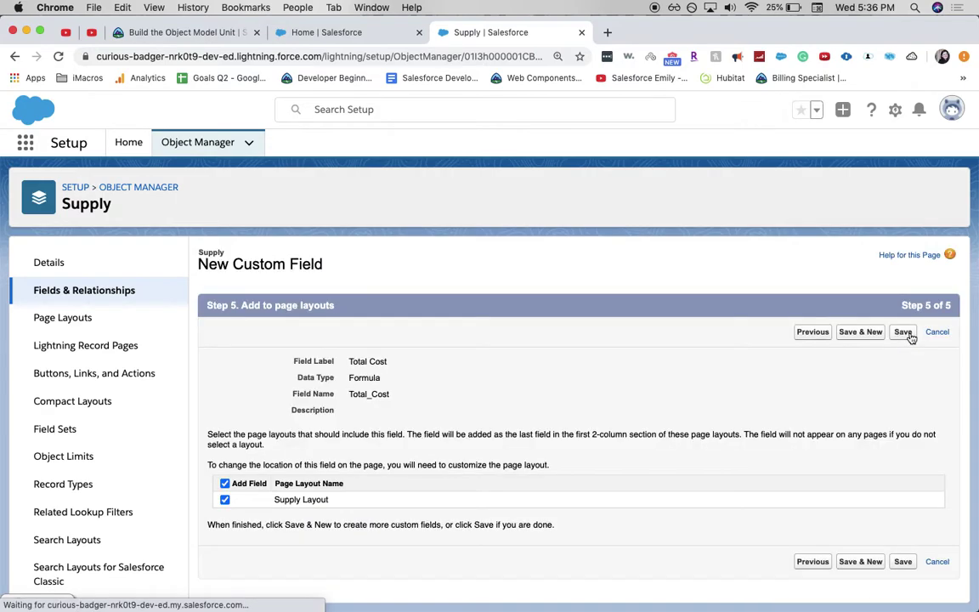
pyautogui.click(864, 335)
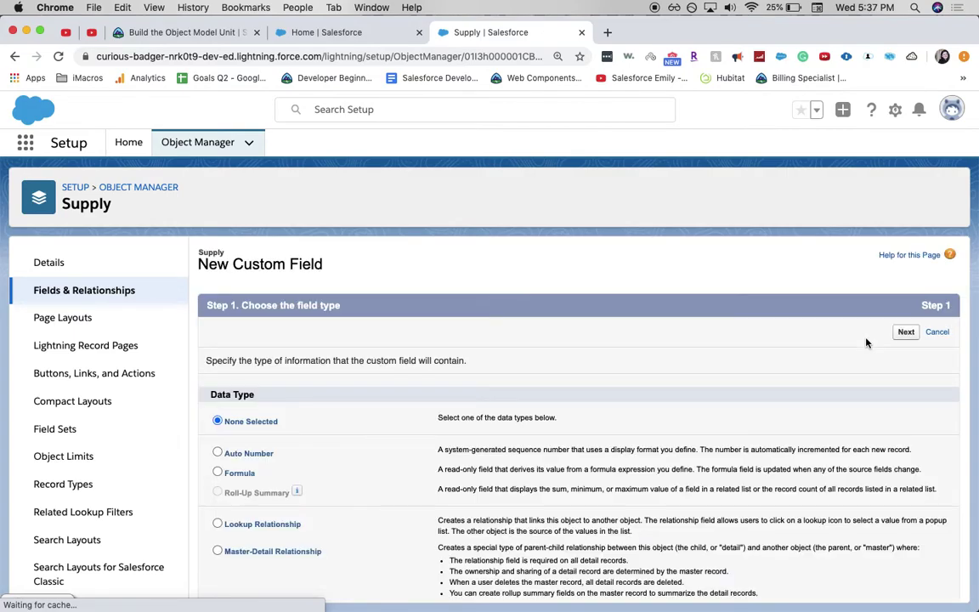
# - Start a Master-Detail Relationship field on Supply related to the Battle Station object
pyautogui.scroll(-1, 216, 551)
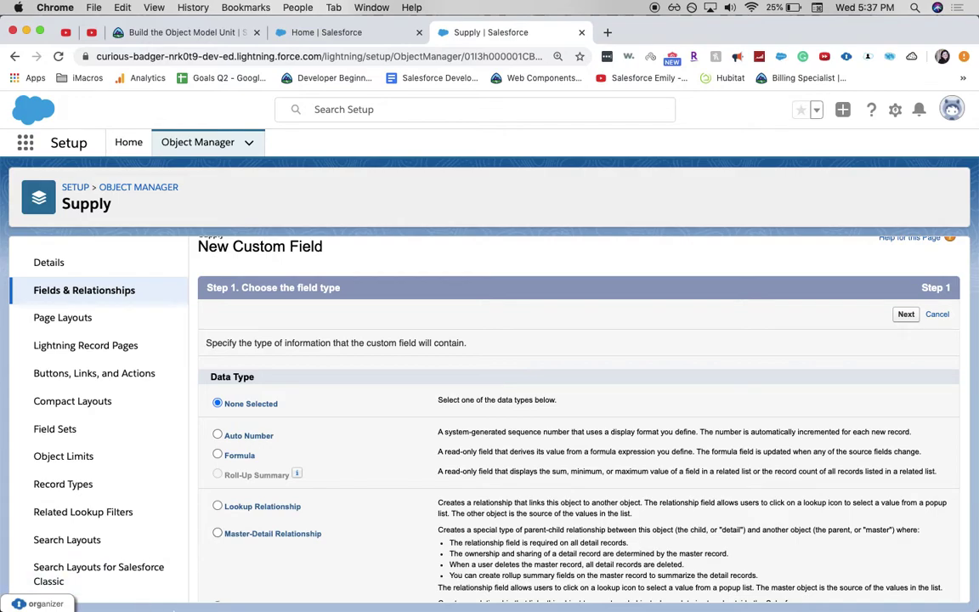
pyautogui.click(265, 535)
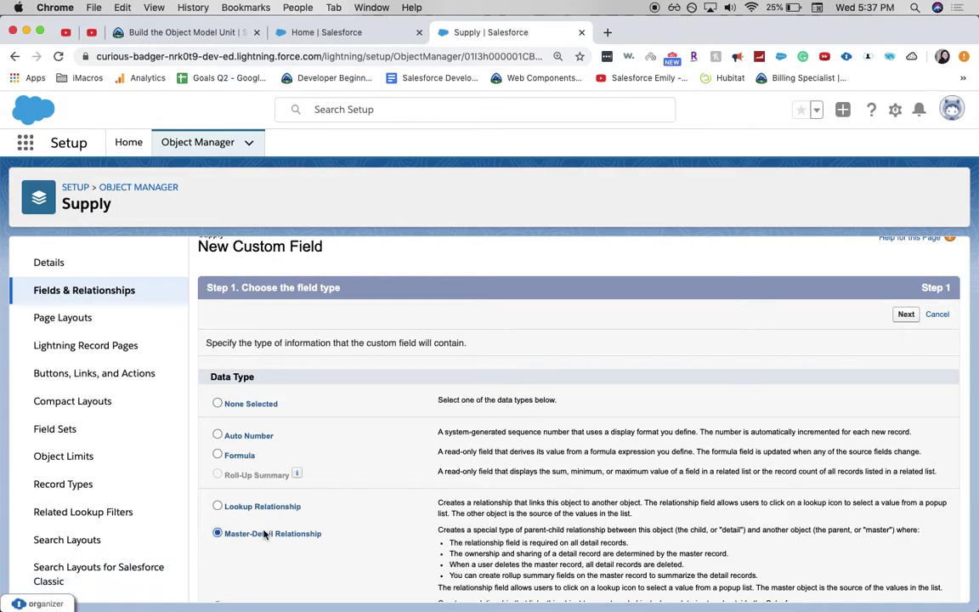
pyautogui.click(906, 315)
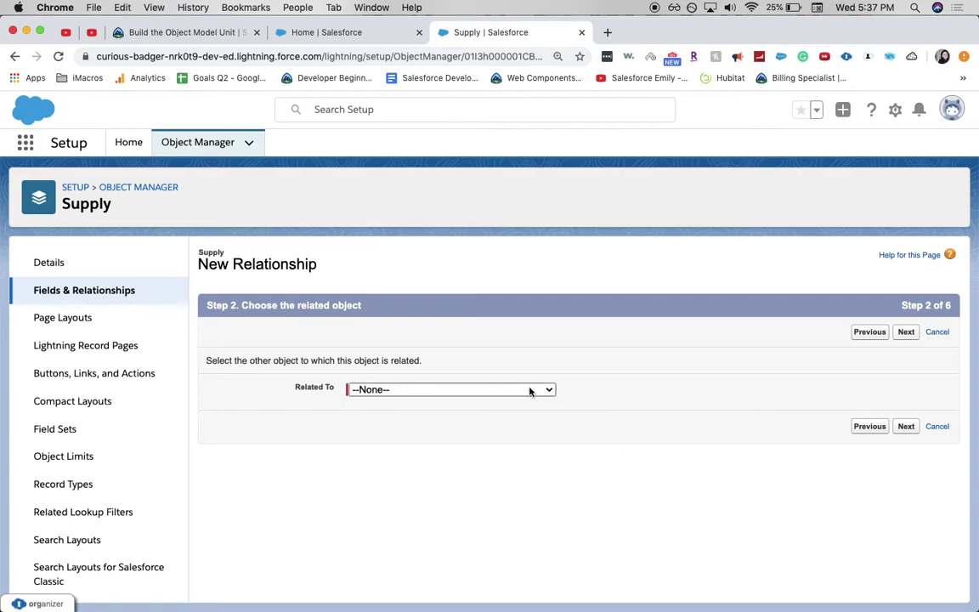
pyautogui.click(529, 391)
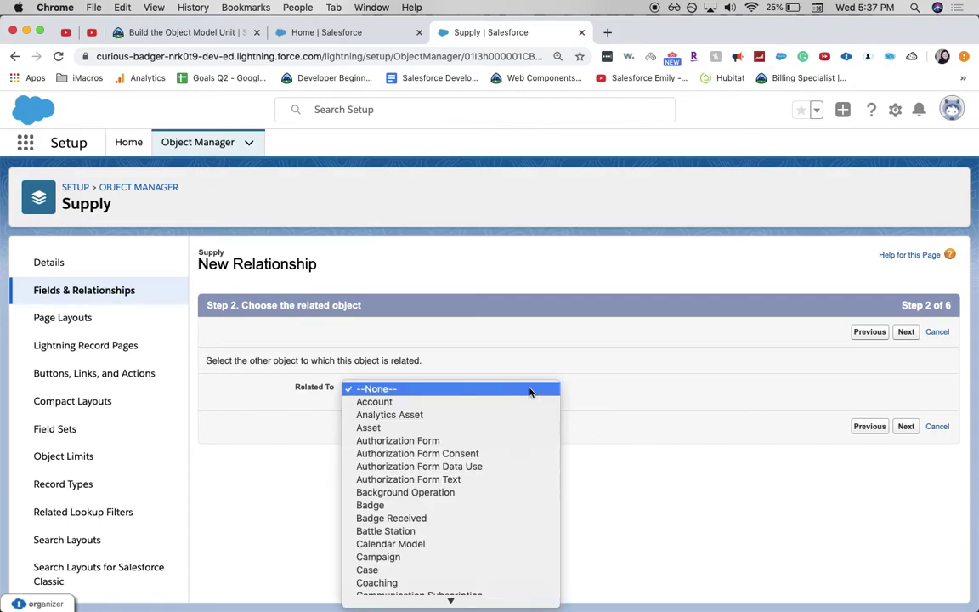
pyautogui.click(436, 531)
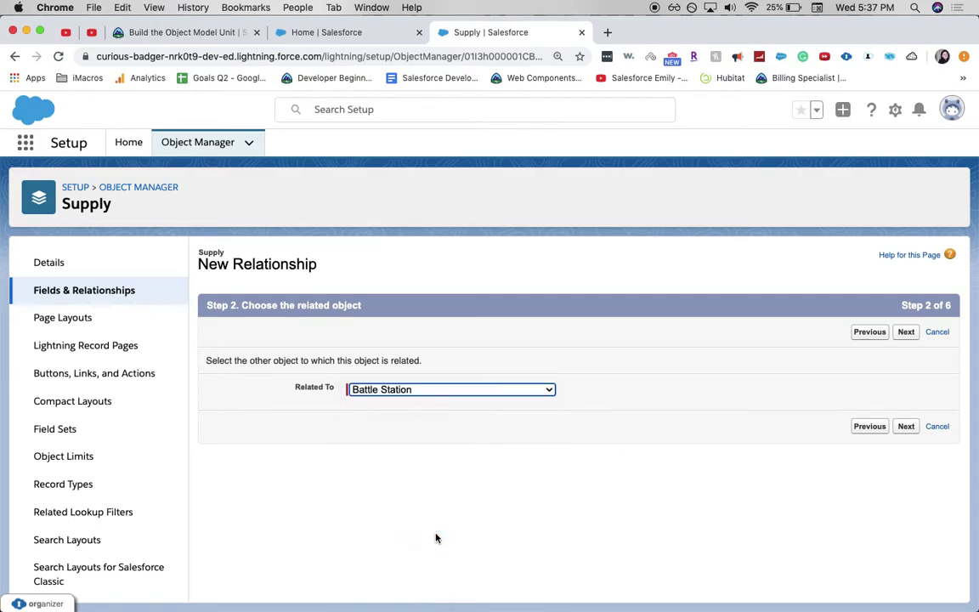
pyautogui.click(905, 427)
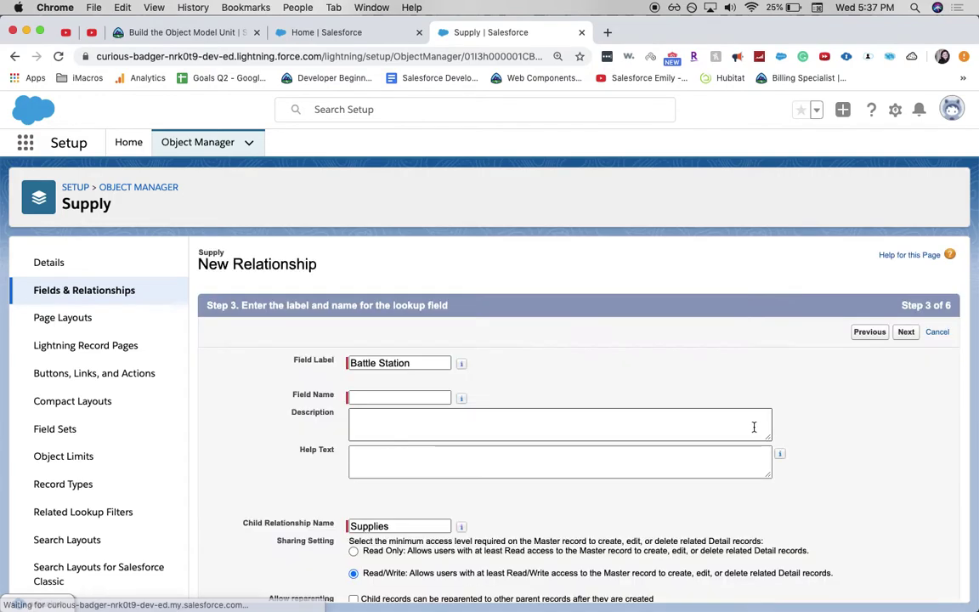
# - Name the field Battle_Station and save it with a Supplies related list on Battle Station Layout
pyautogui.click(385, 398)
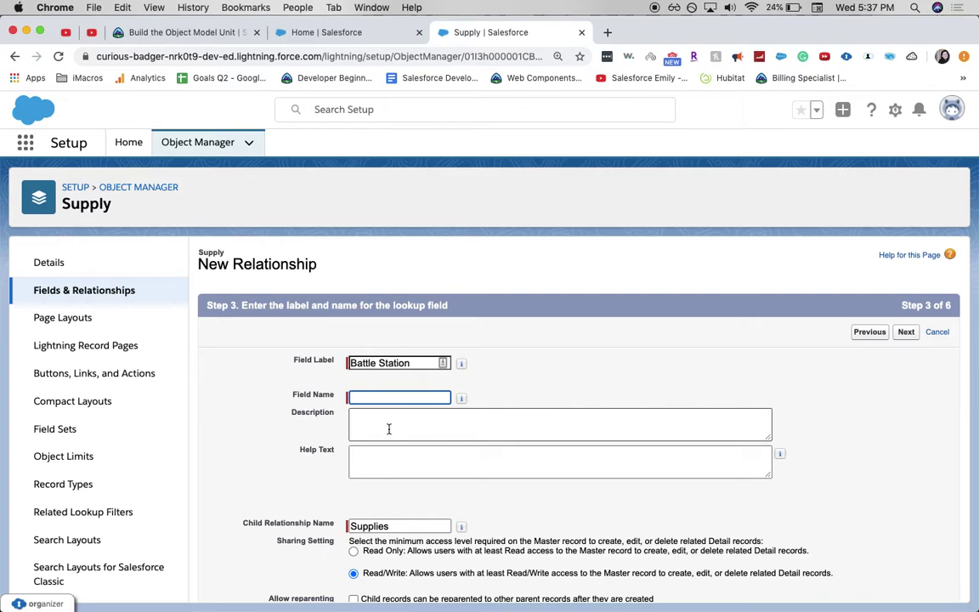
pyautogui.write('Battle_Station')
pyautogui.press('Tab')
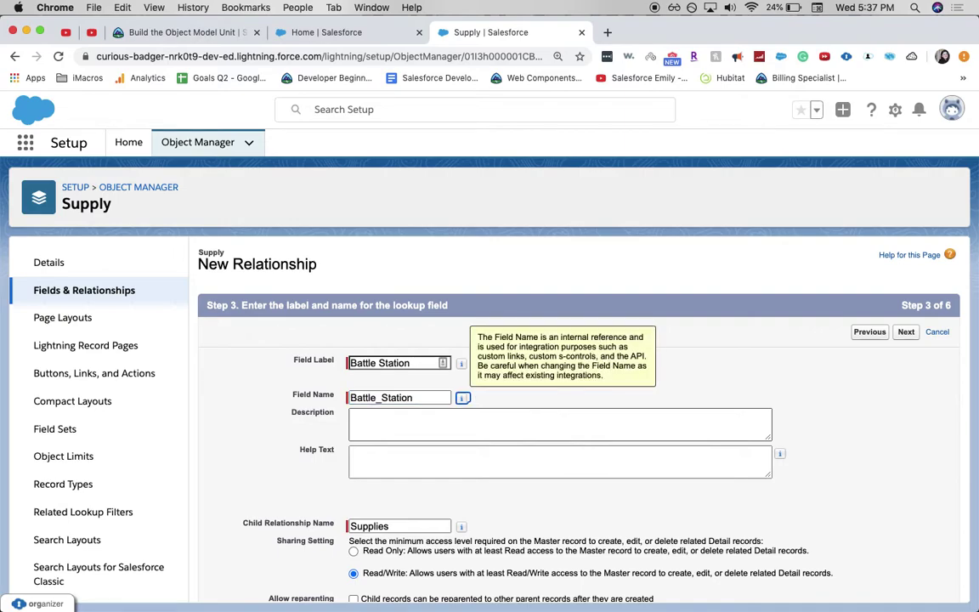
pyautogui.click(404, 437)
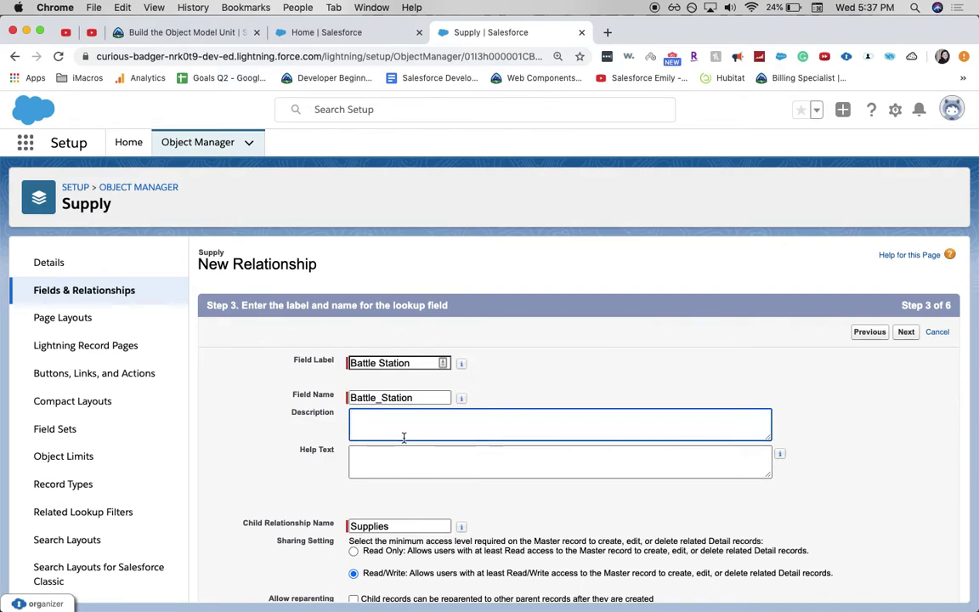
pyautogui.scroll(-1, 403, 436)
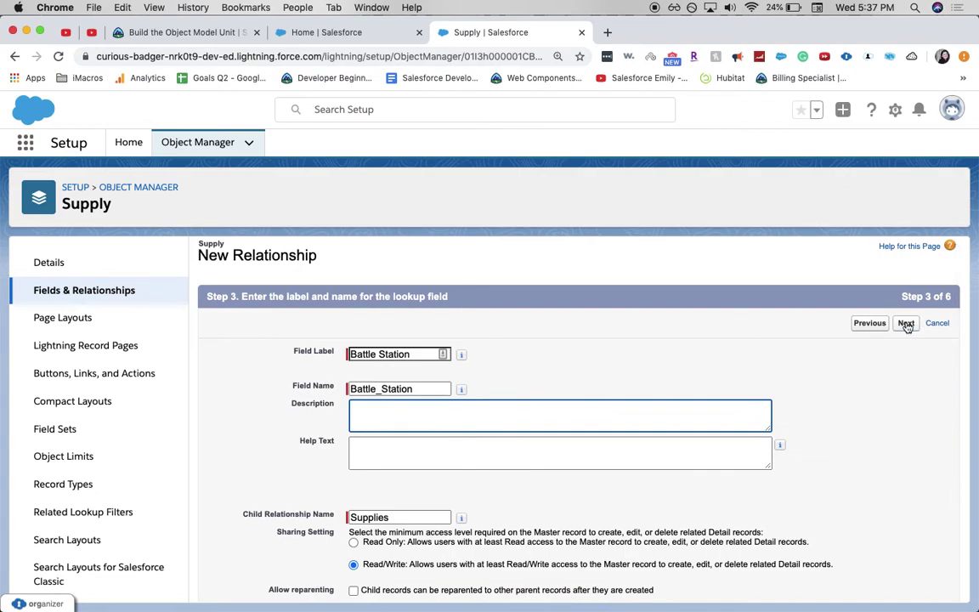
pyautogui.click(906, 324)
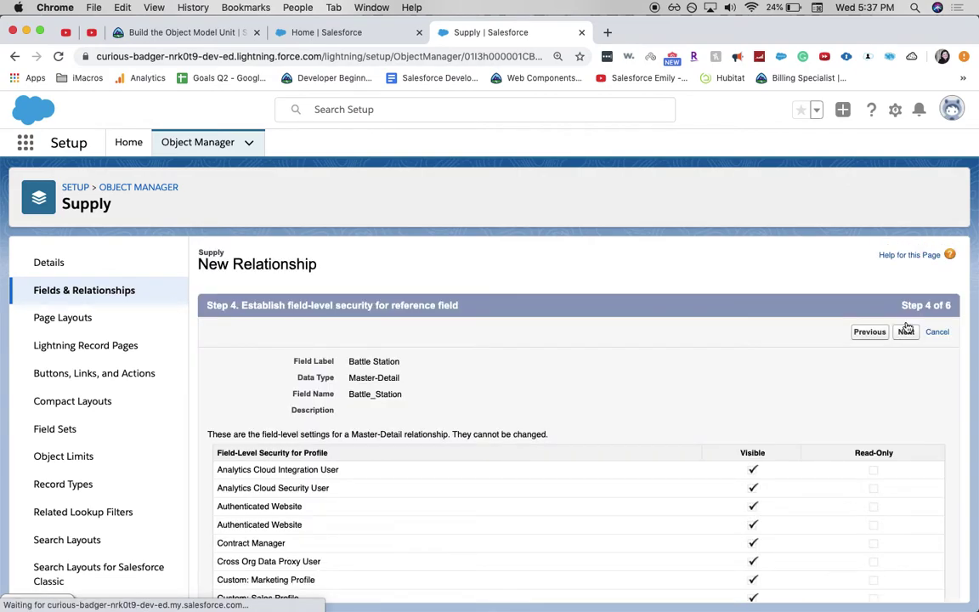
pyautogui.click(906, 330)
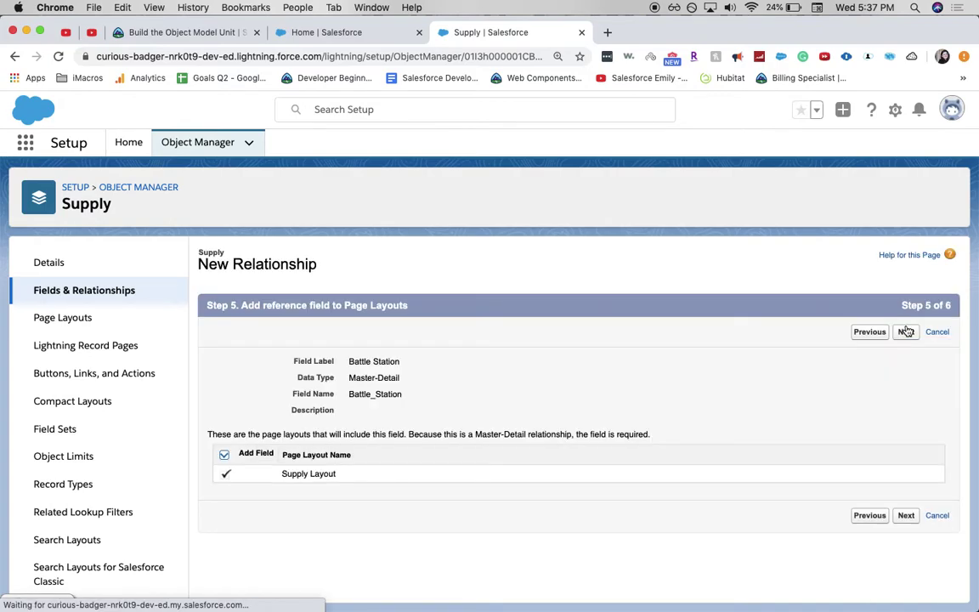
pyautogui.click(906, 331)
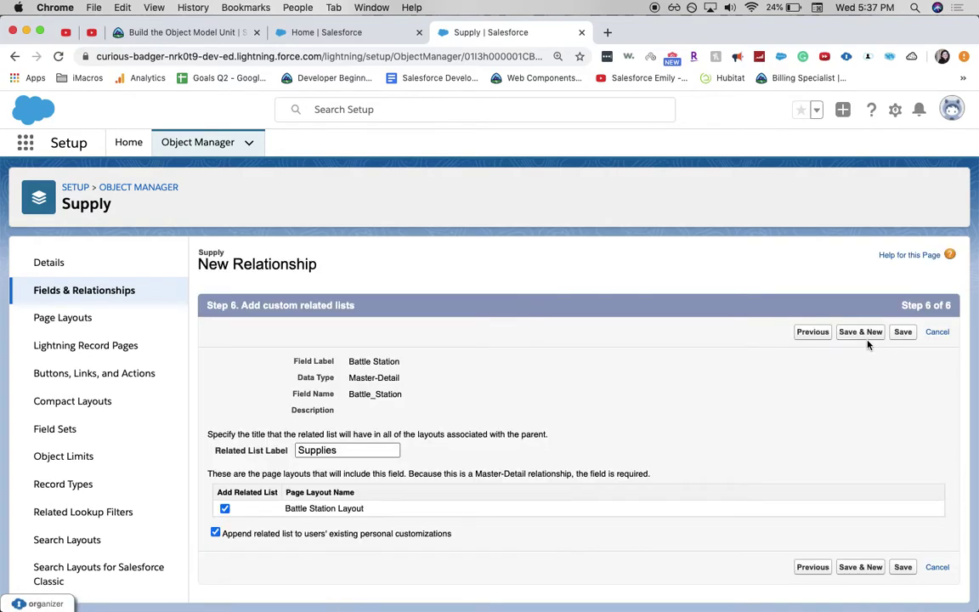
pyautogui.click(914, 336)
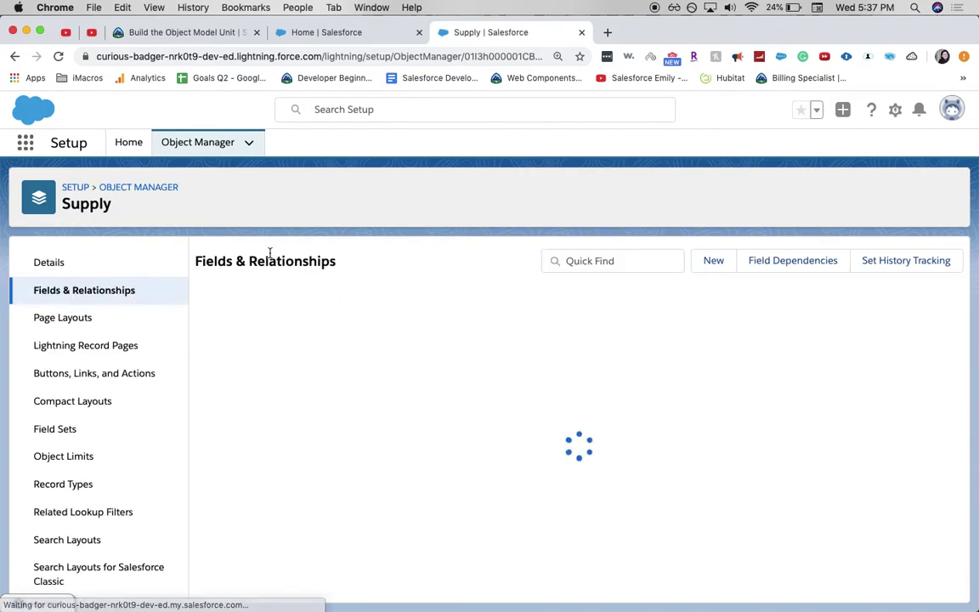
# - Verify the Trailhead step, which flags missing Project_Status__c and Weapons_Status__c fields on Battle Station
pyautogui.click(212, 31)
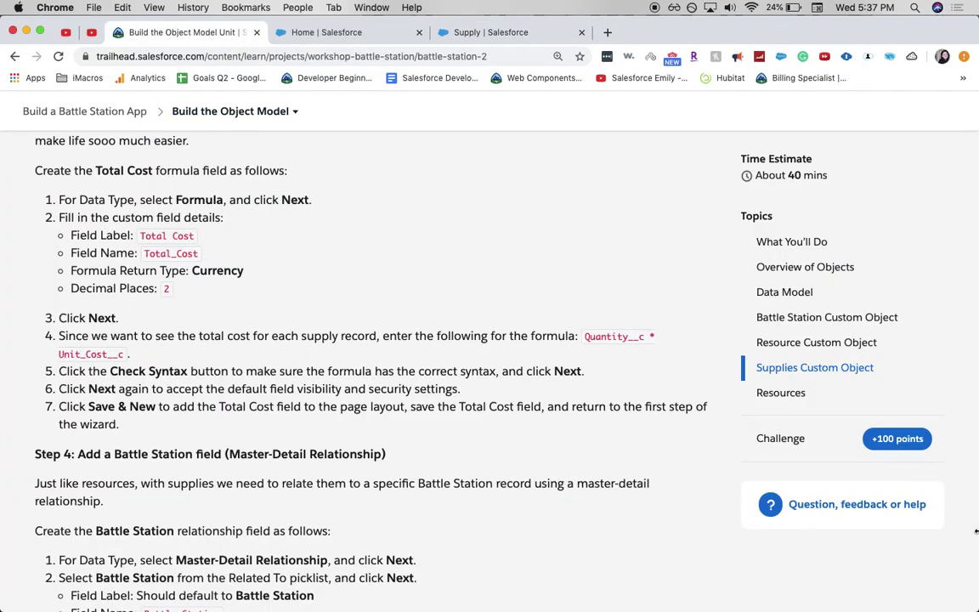
pyautogui.click(913, 442)
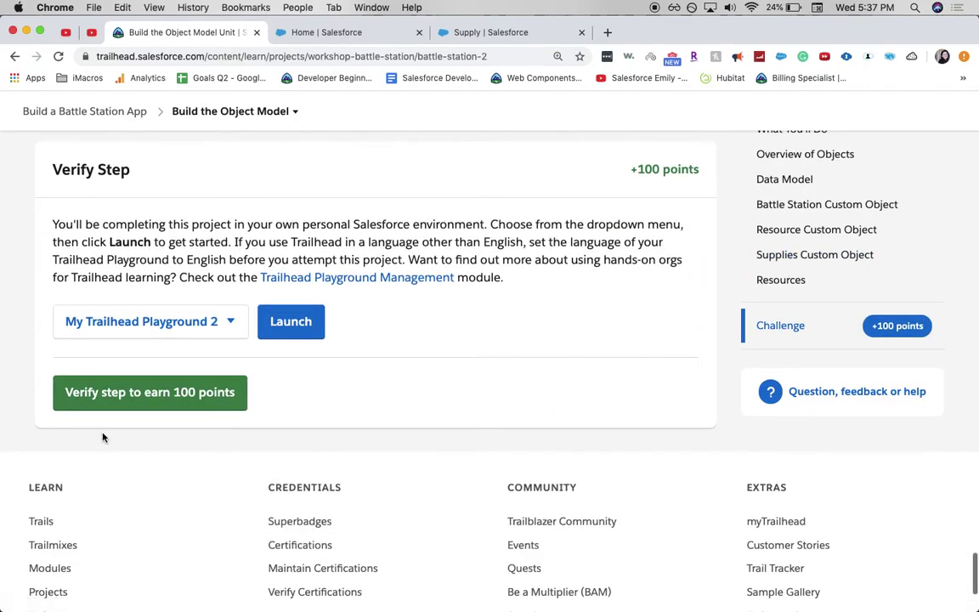
pyautogui.click(131, 394)
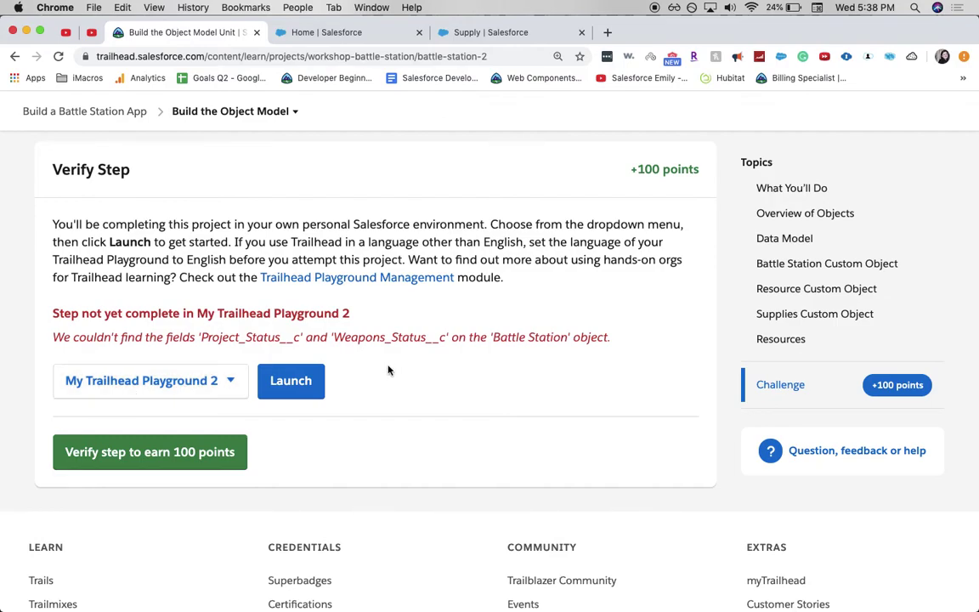
pyautogui.tripleClick(403, 342)
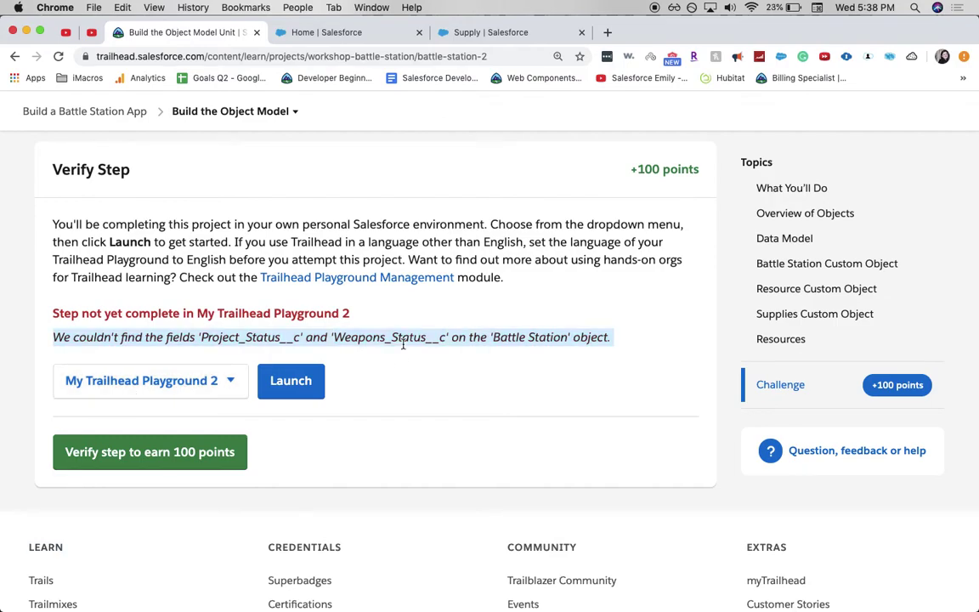
pyautogui.scroll(15, 668, 269)
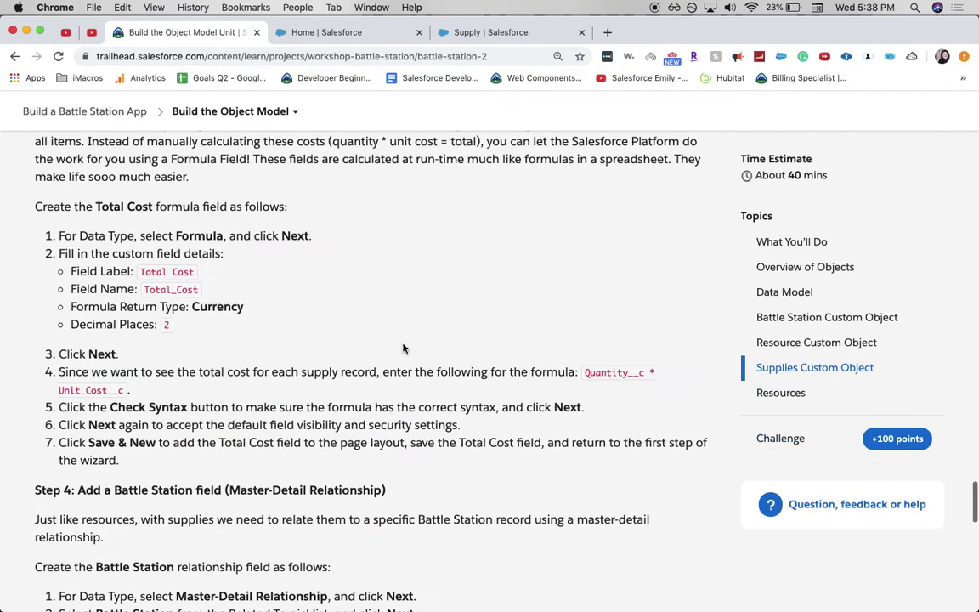
pyautogui.click(821, 333)
pyautogui.scroll(-3, 369, 500)
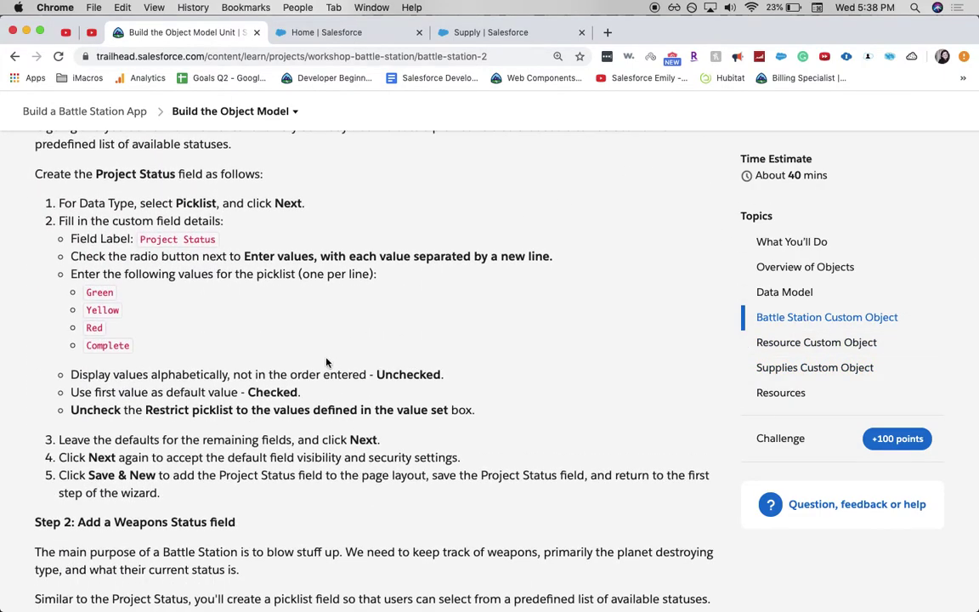
pyautogui.scroll(-20, 384, 424)
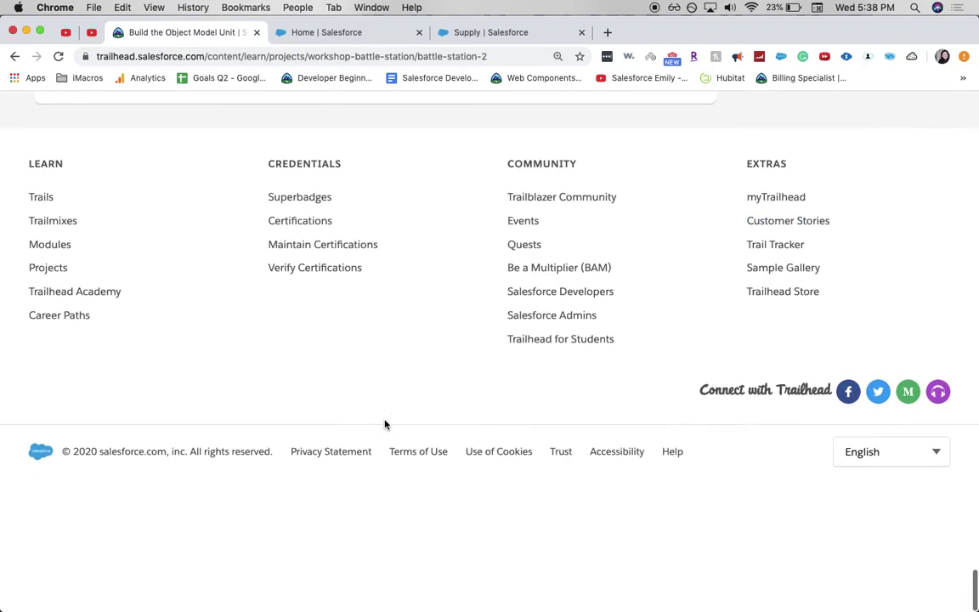
pyautogui.scroll(5, 384, 424)
pyautogui.scroll(1, 384, 424)
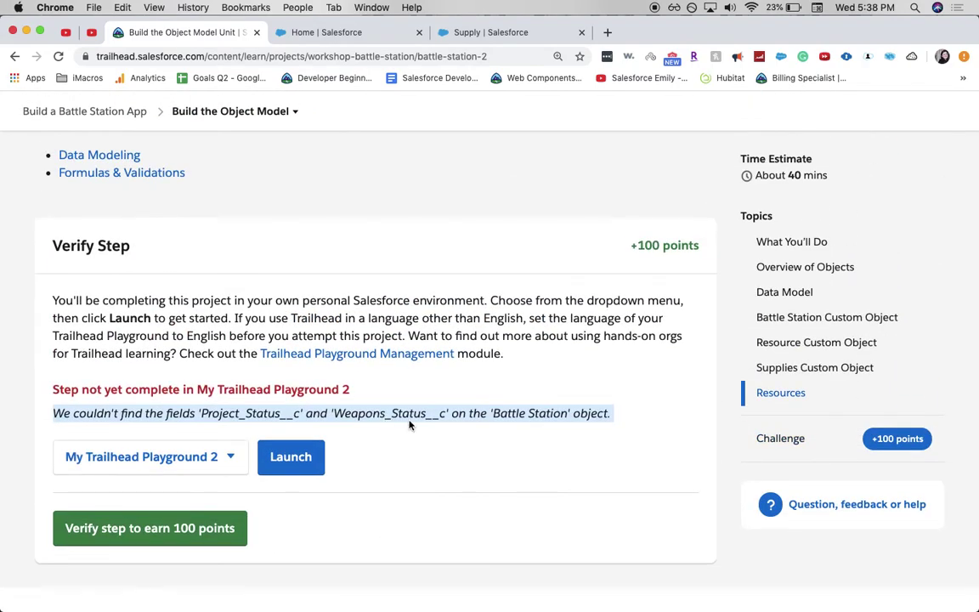
pyautogui.click(409, 425)
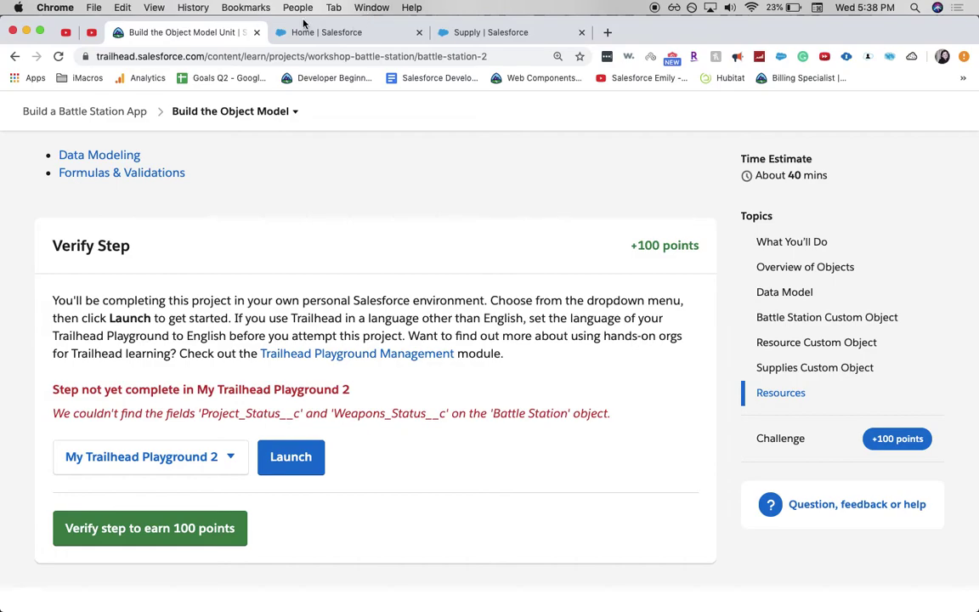
pyautogui.click(485, 32)
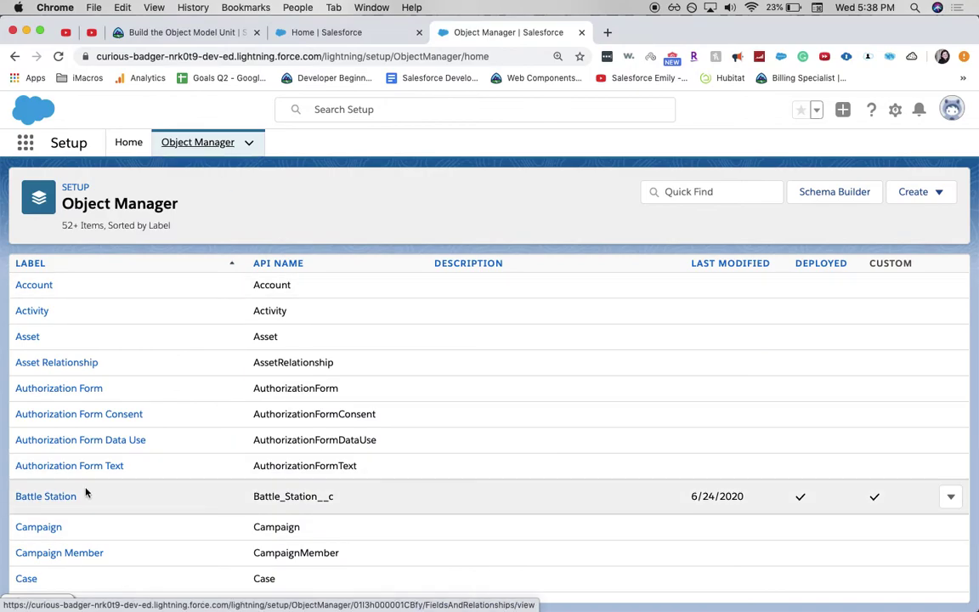
# - Review Battle Station's Project Status picklist values, then return to Battle Station's field list
pyautogui.click(36, 498)
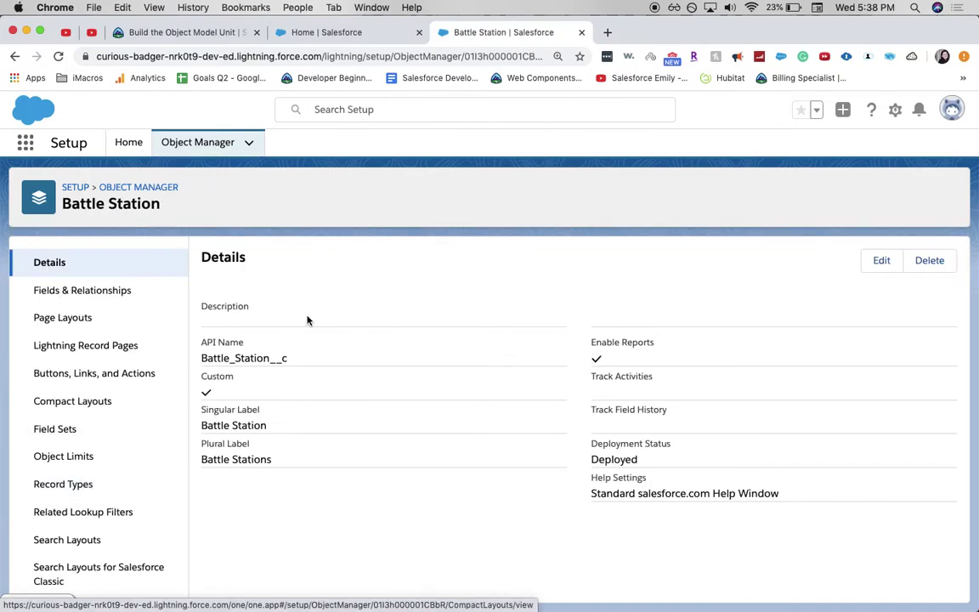
pyautogui.click(105, 290)
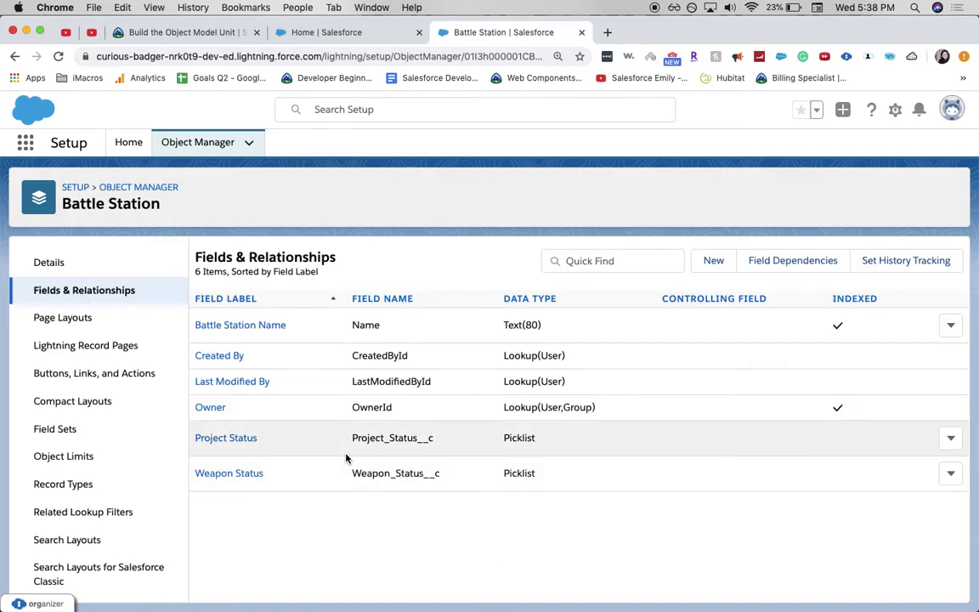
pyautogui.click(253, 439)
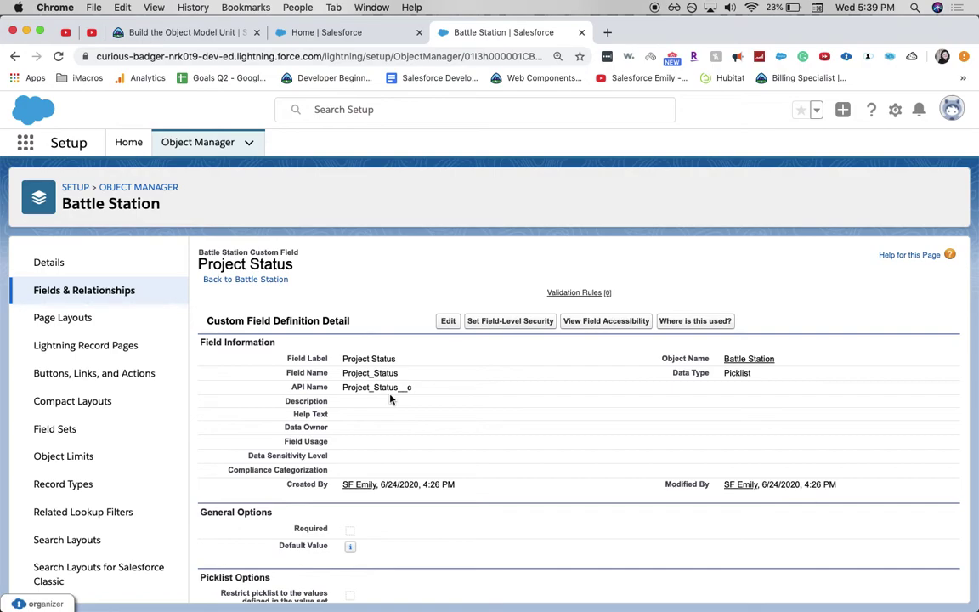
pyautogui.scroll(-5, 512, 501)
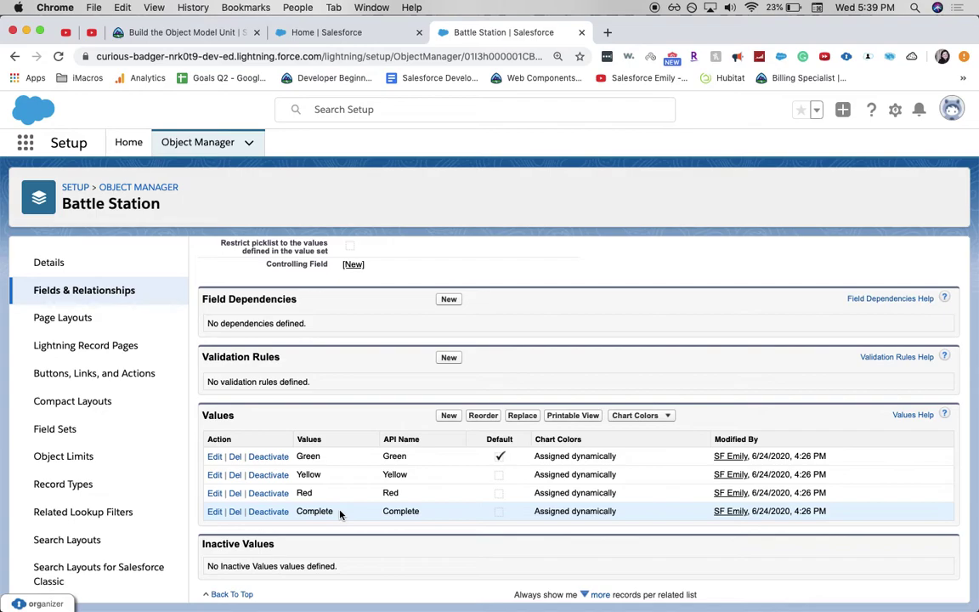
pyautogui.scroll(3, 340, 515)
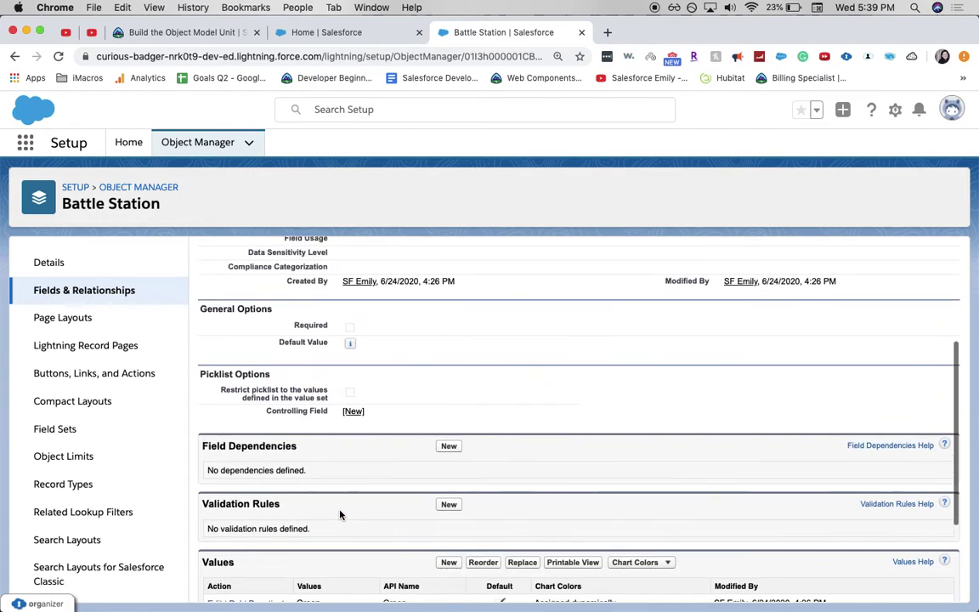
pyautogui.scroll(3, 386, 487)
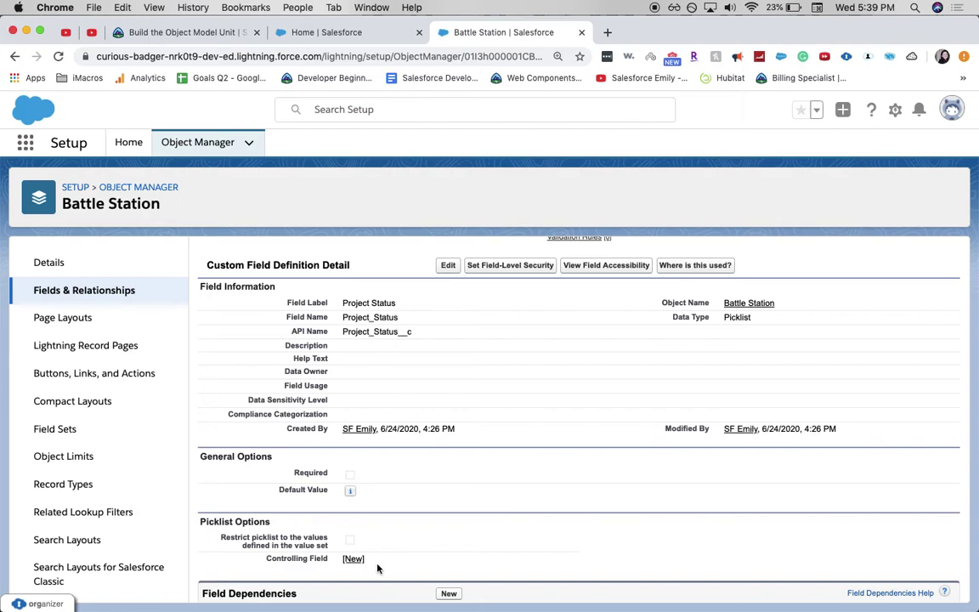
pyautogui.scroll(-5, 375, 568)
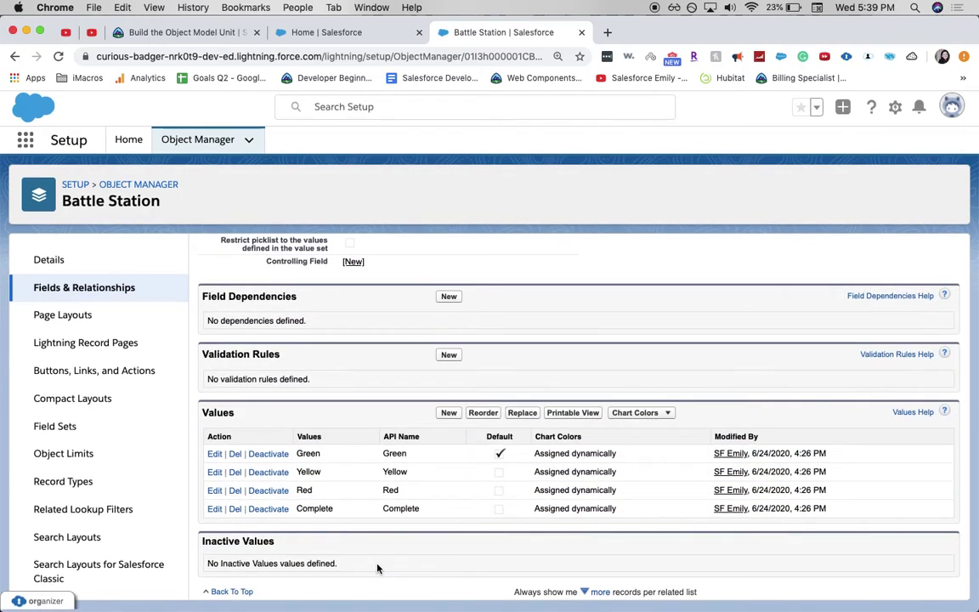
pyautogui.click(38, 289)
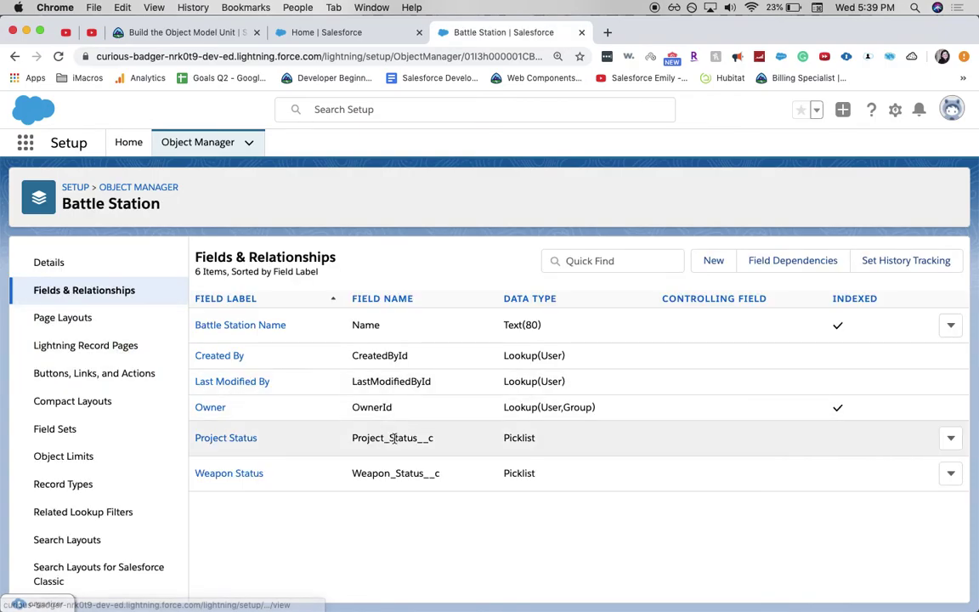
# - Open the Weapon Status field's details and check its API name
pyautogui.click(240, 473)
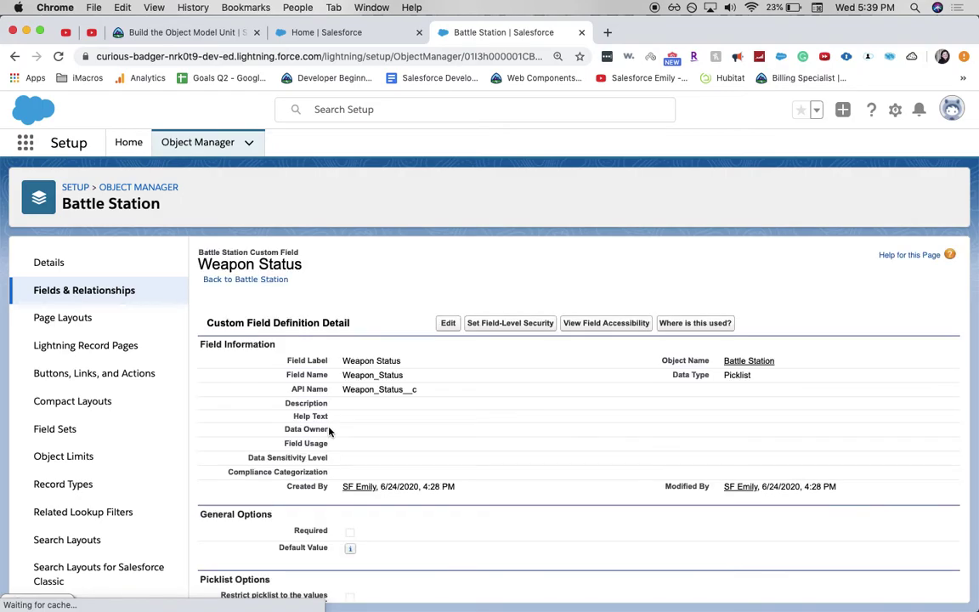
pyautogui.moveTo(343, 389); pyautogui.dragTo(402, 391)
pyautogui.click(402, 391)
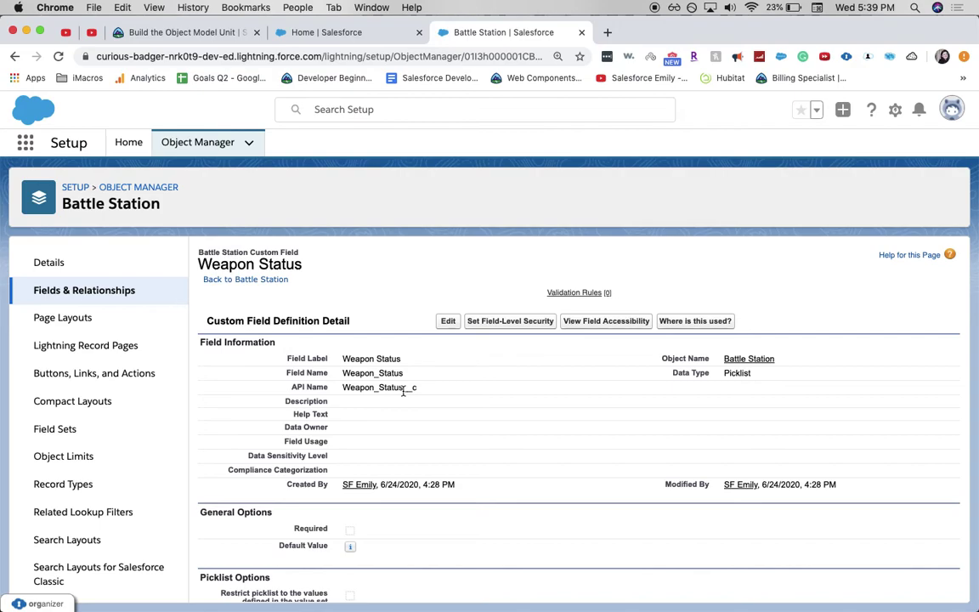
# - Change the label to Weapons Status and the API name to Weapons_Status, accepting both warnings, and save
pyautogui.click(446, 324)
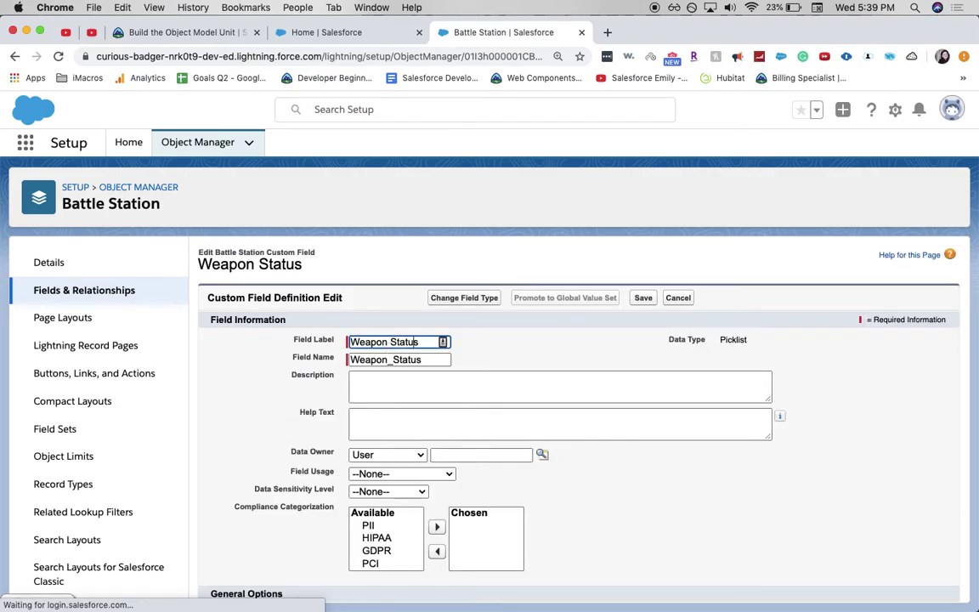
pyautogui.click(391, 342)
pyautogui.write('s')
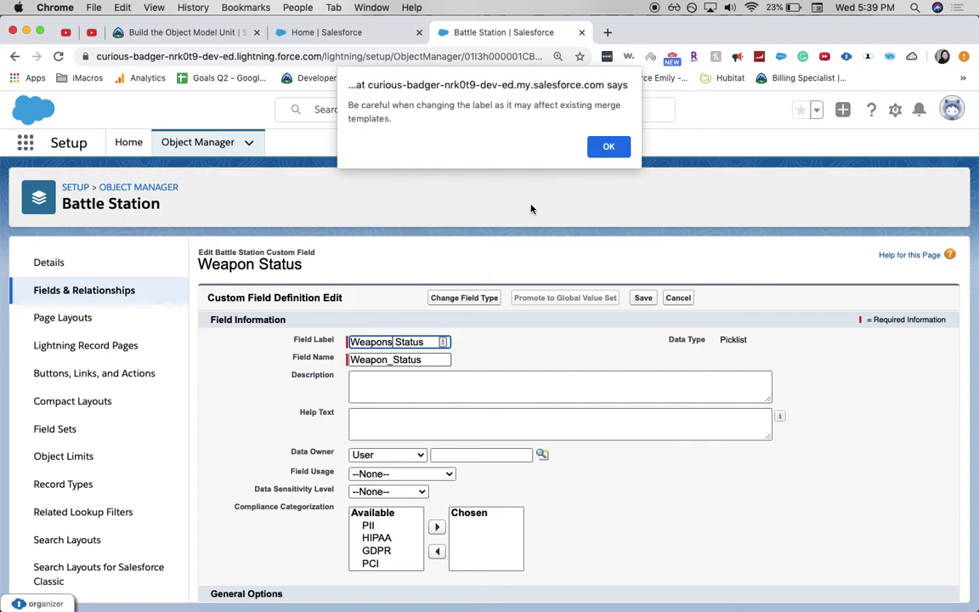
pyautogui.click(608, 146)
pyautogui.click(387, 359)
pyautogui.write('s')
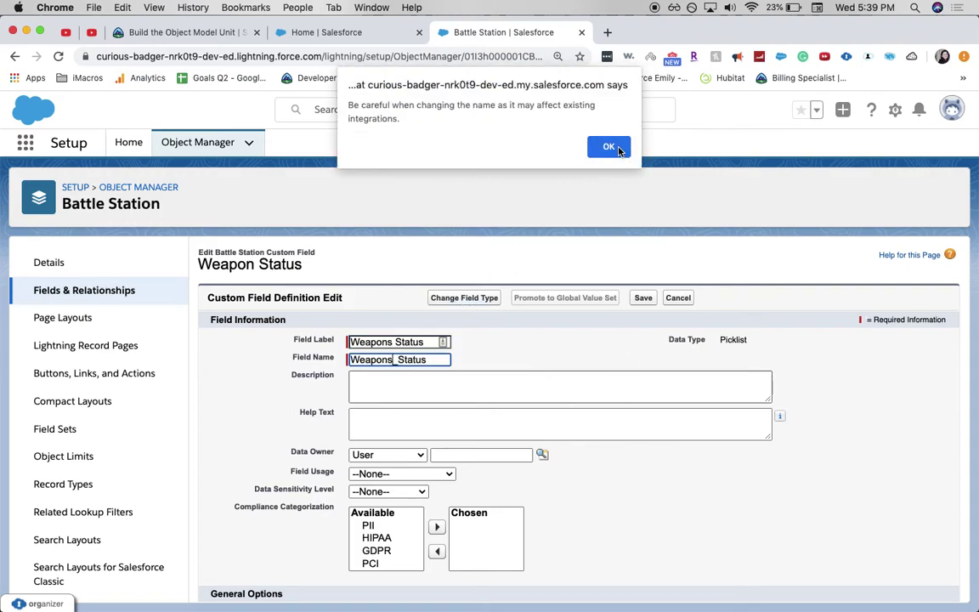
pyautogui.click(618, 151)
pyautogui.click(494, 412)
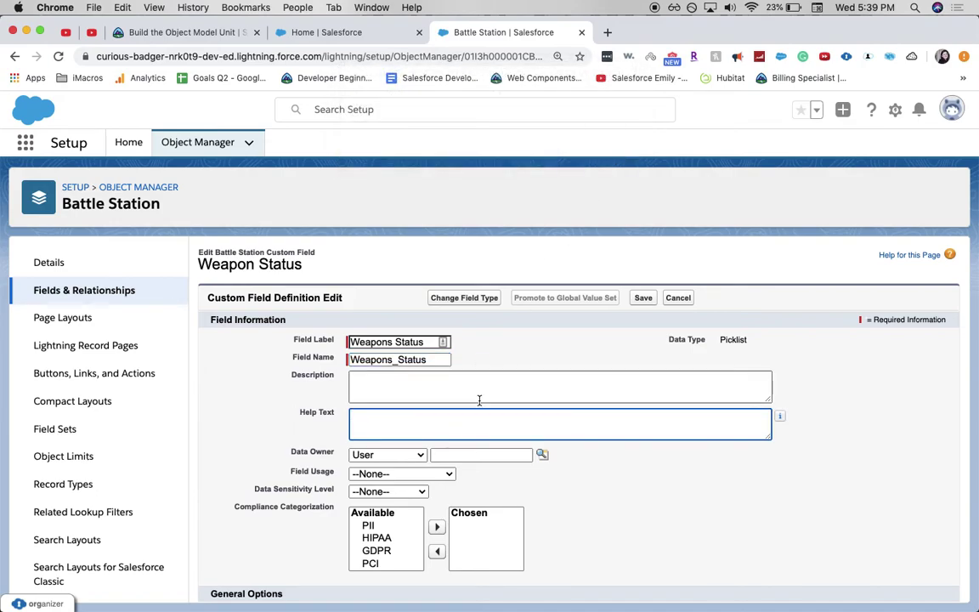
pyautogui.click(651, 298)
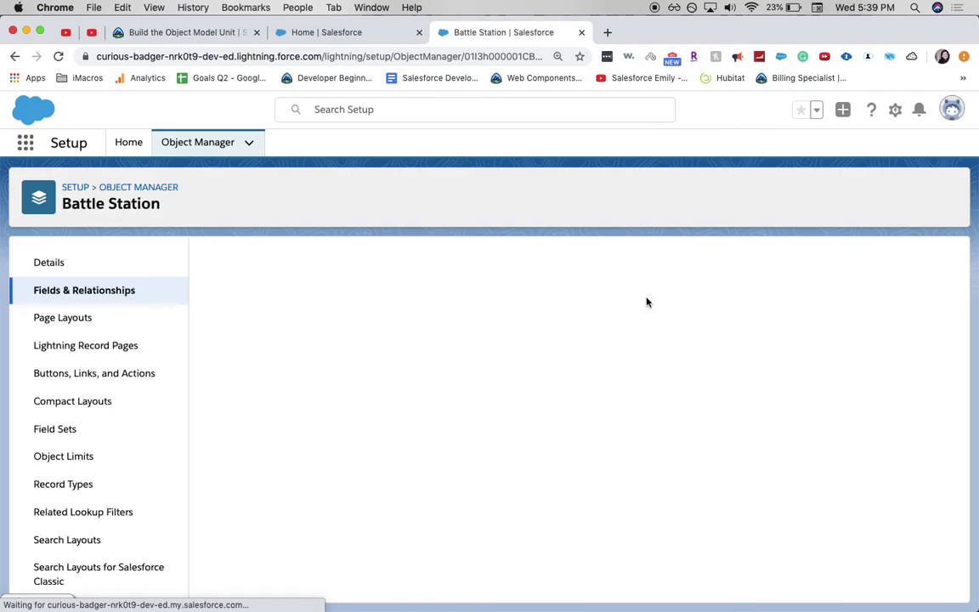
# - Back in the Trailhead challenge, re-run the verification for the 100-point step
pyautogui.click(214, 32)
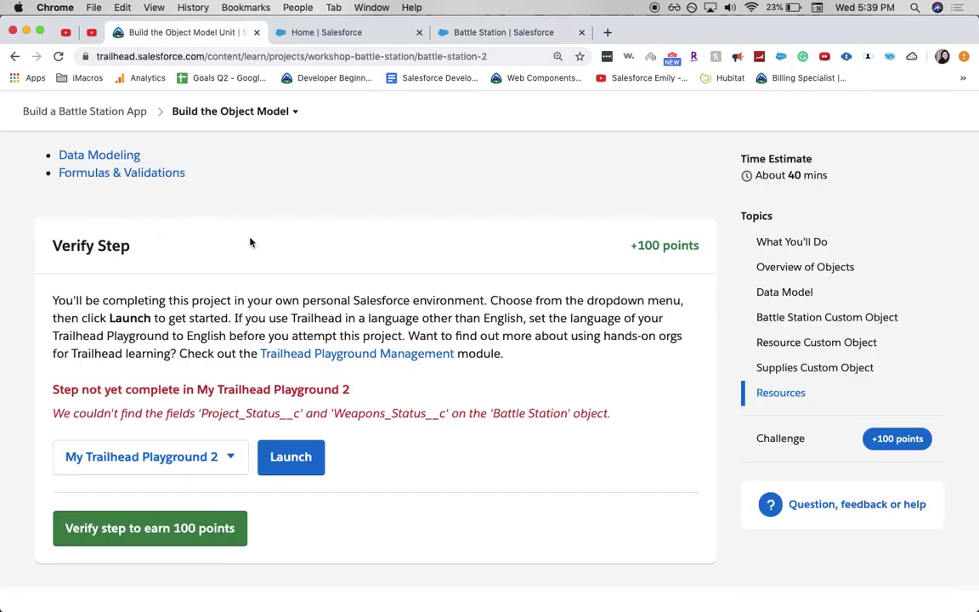
pyautogui.click(228, 537)
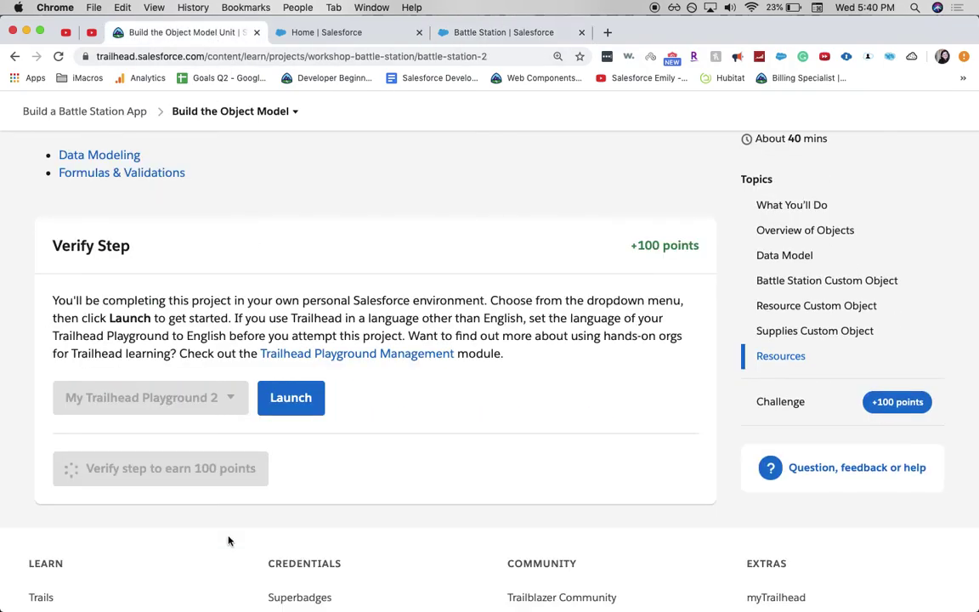